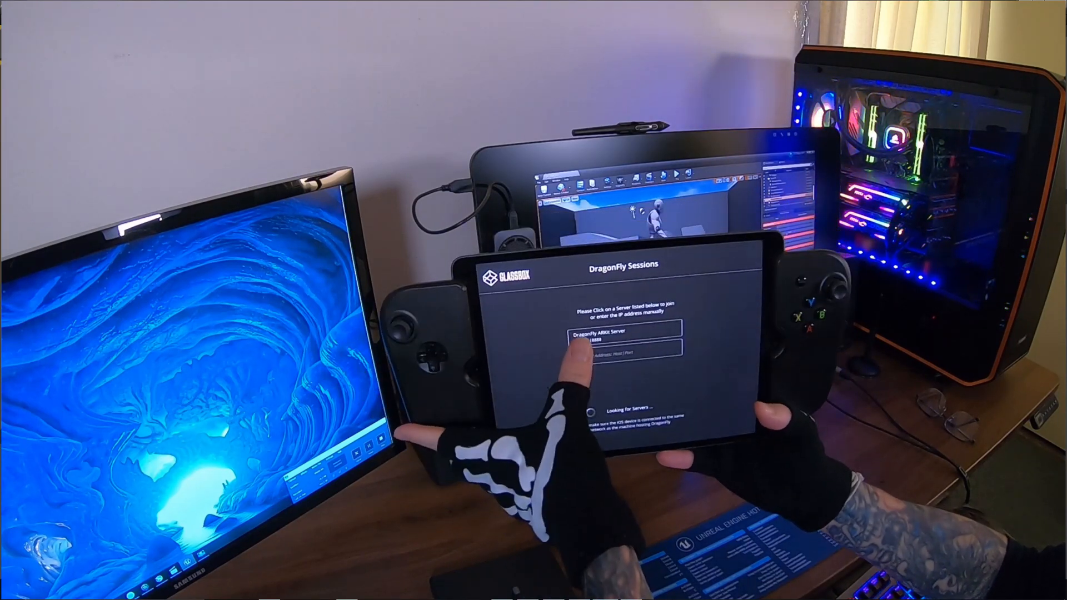
left_click(581, 339)
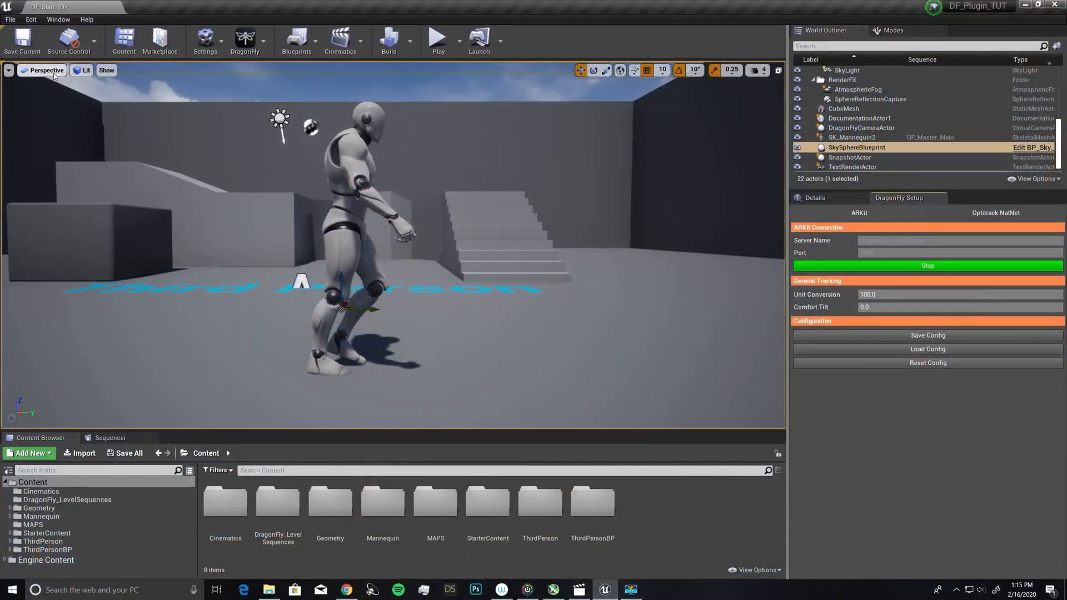
- Switch the level viewport's type from the default to DragonFly Viewport
left_click(49, 71)
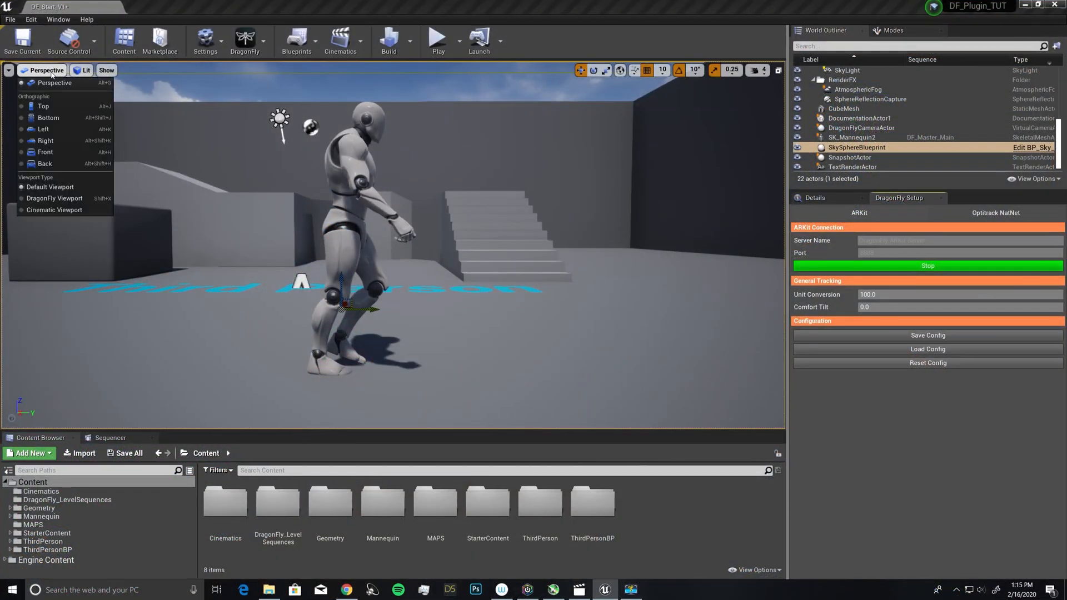
left_click(102, 203)
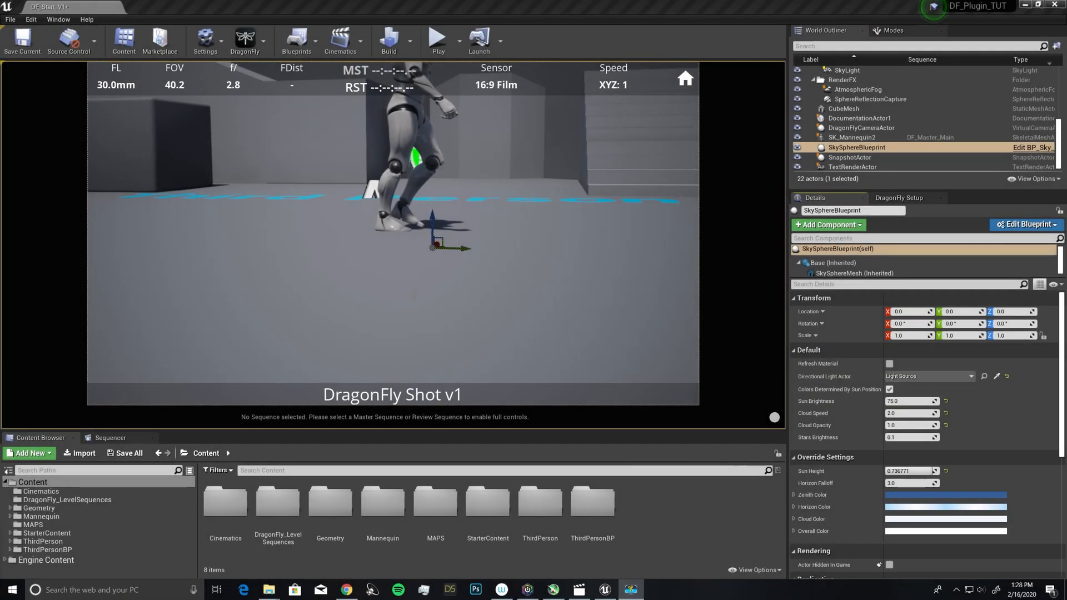
- Open the DragonFly Operator window and dock it alongside the Details and DragonFly Setup panels
left_click(252, 45)
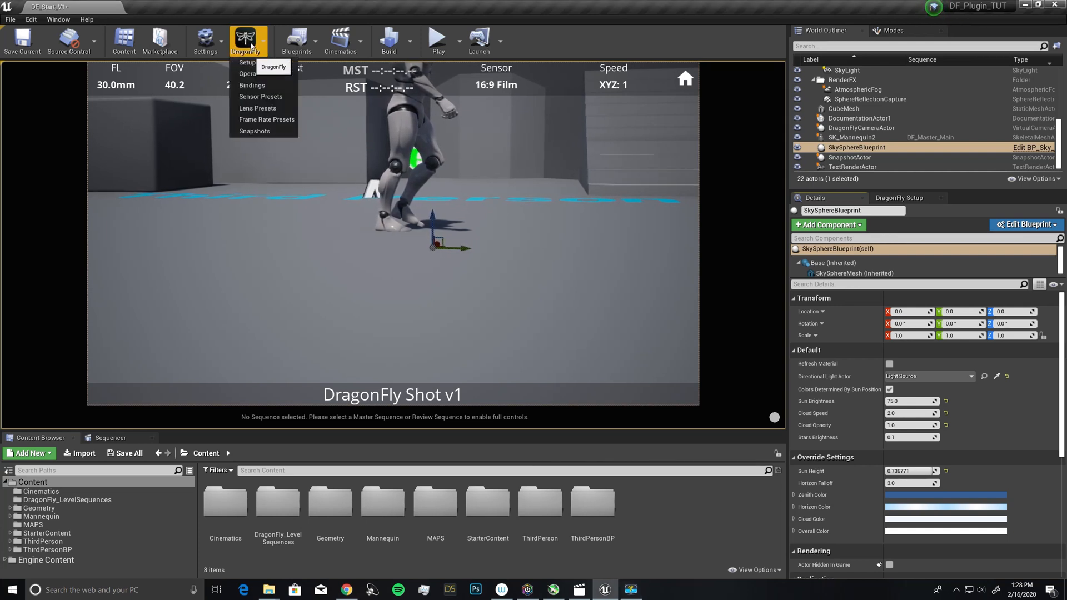
left_click(262, 79)
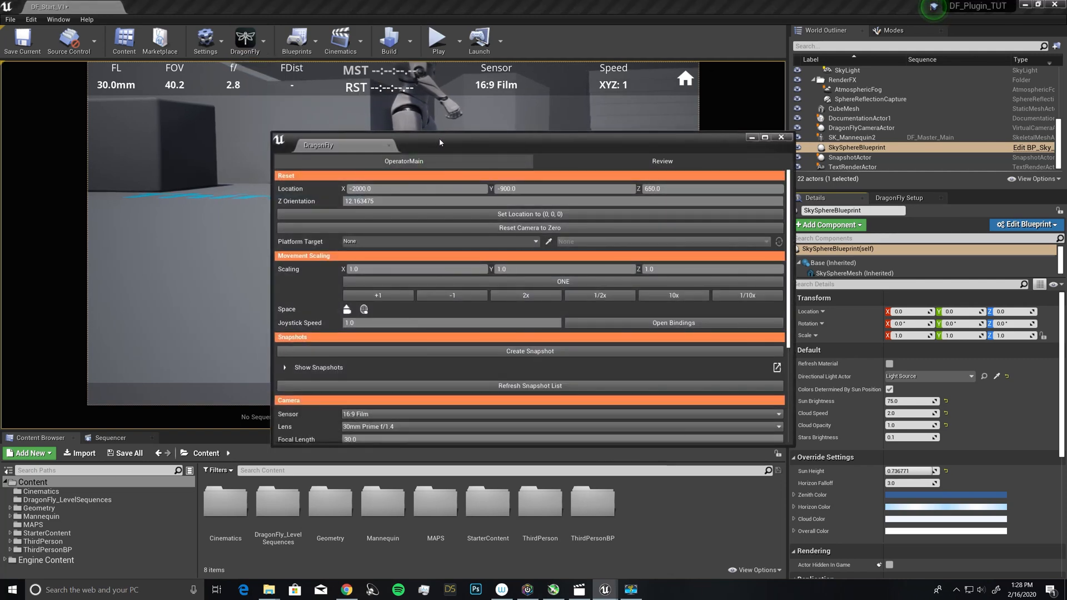
left_click_drag(439, 138, 370, 112)
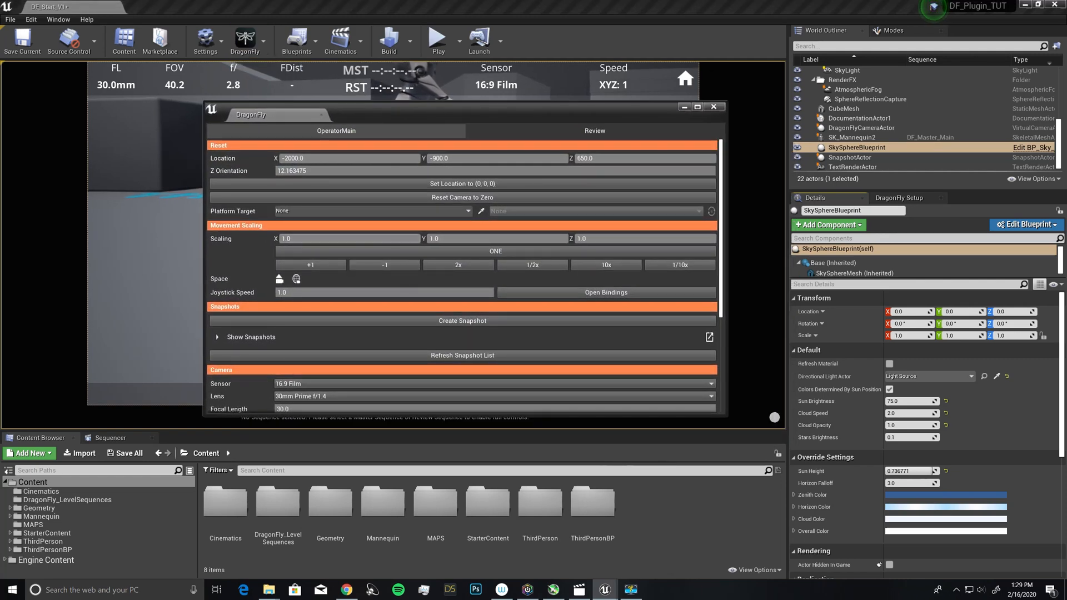
scroll(375, 233, "down", 5)
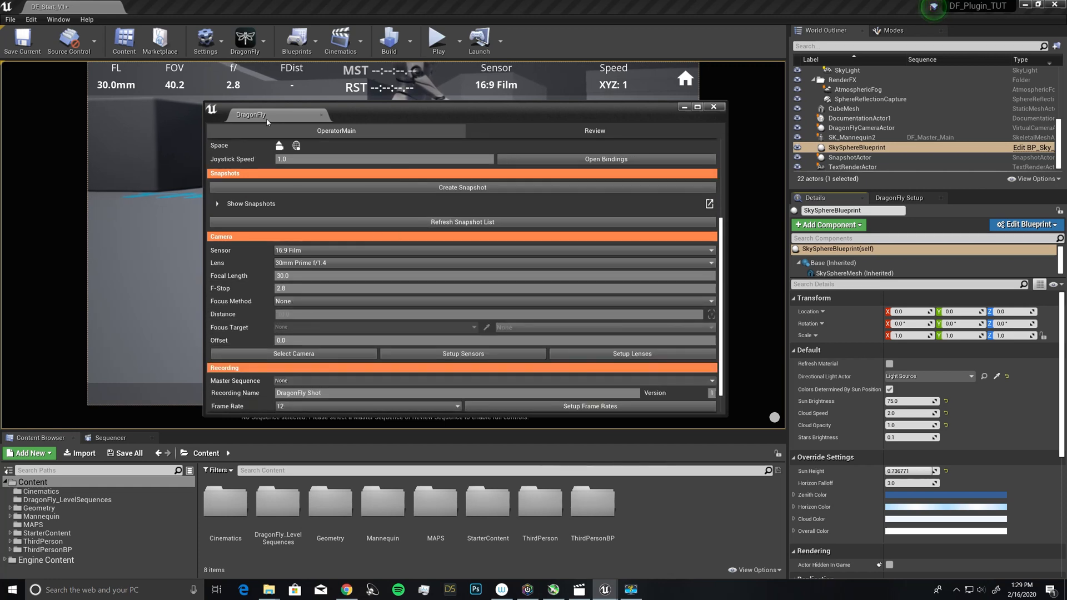
left_click_drag(263, 116, 964, 199)
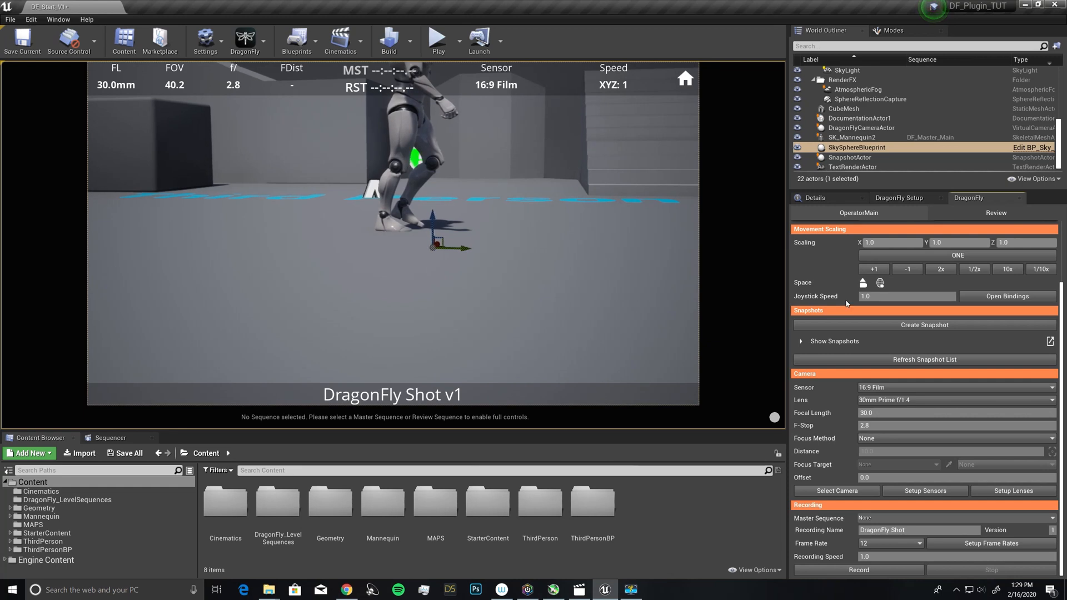
- Look through the operator's movement, snapshot, camera and recording settings, and view the joystick bindings window before closing it
scroll(839, 262, "up", 2)
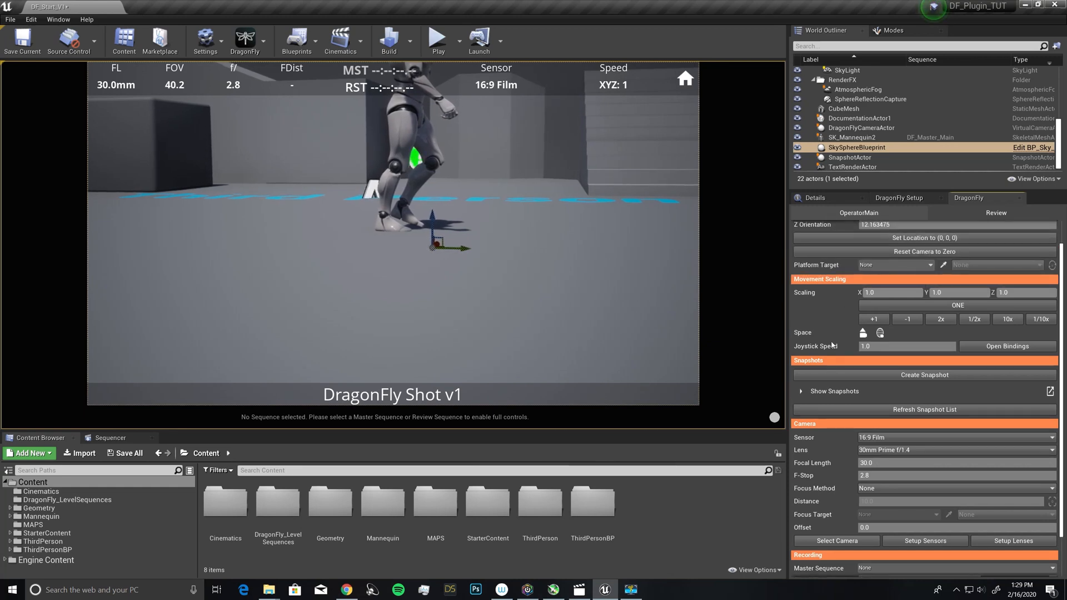
scroll(824, 319, "down", 1)
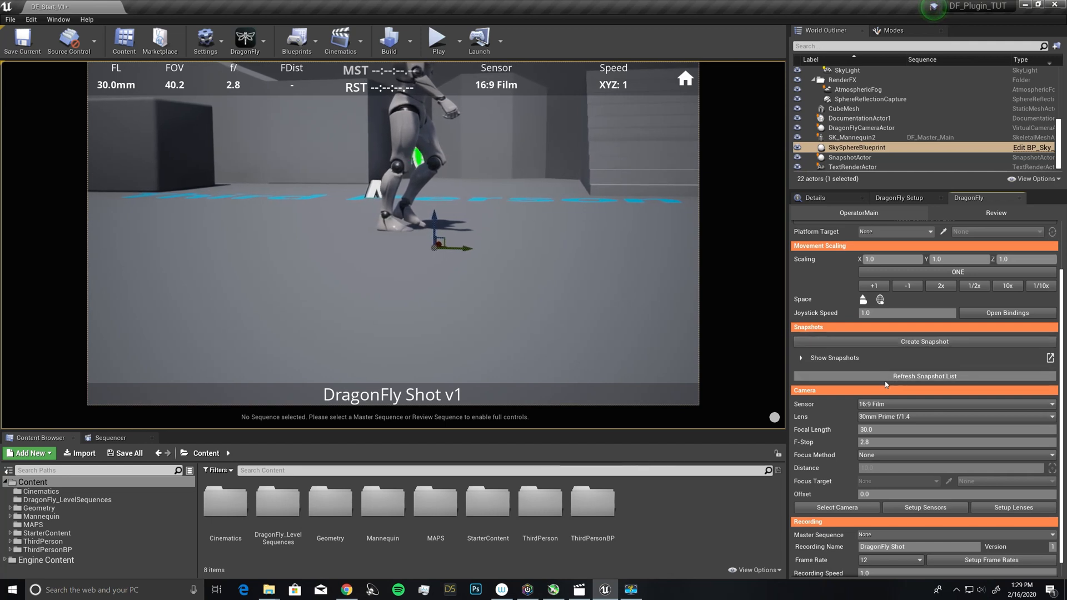
scroll(887, 381, "down", 1)
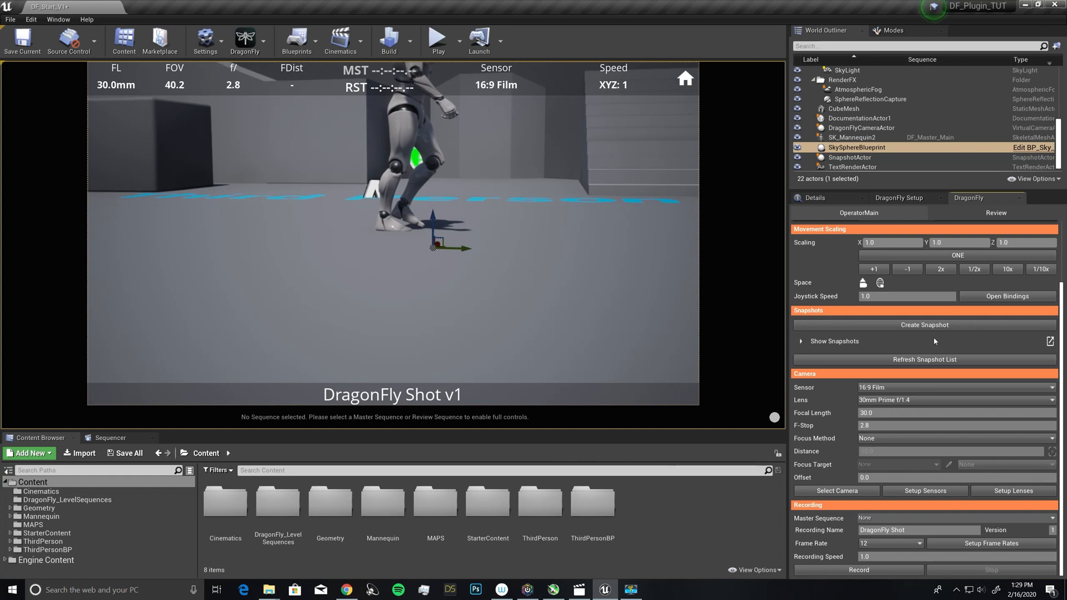
scroll(915, 294, "up", 2)
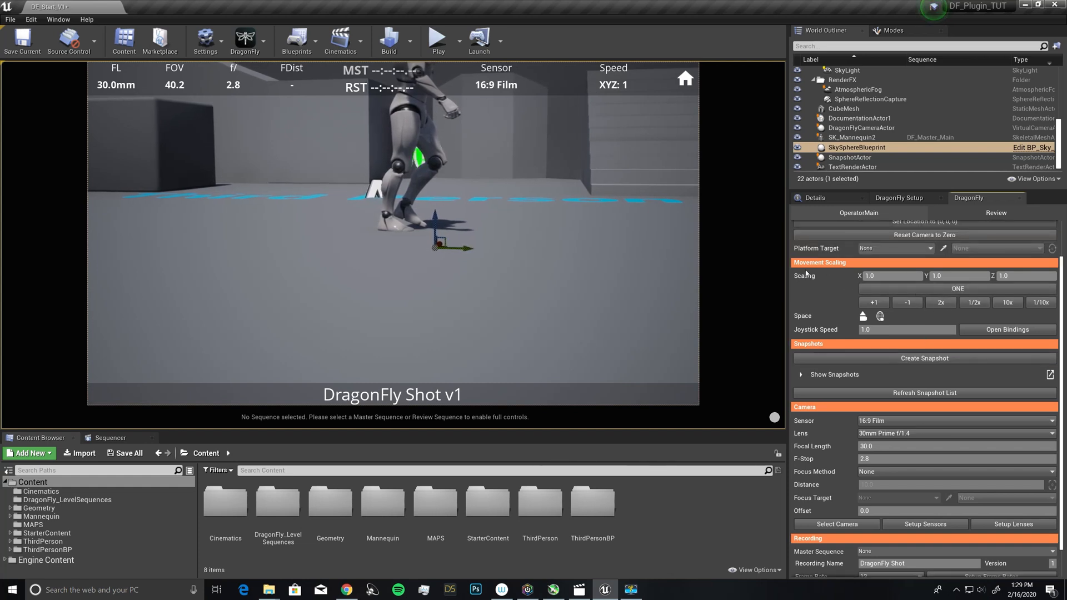
left_click(1003, 331)
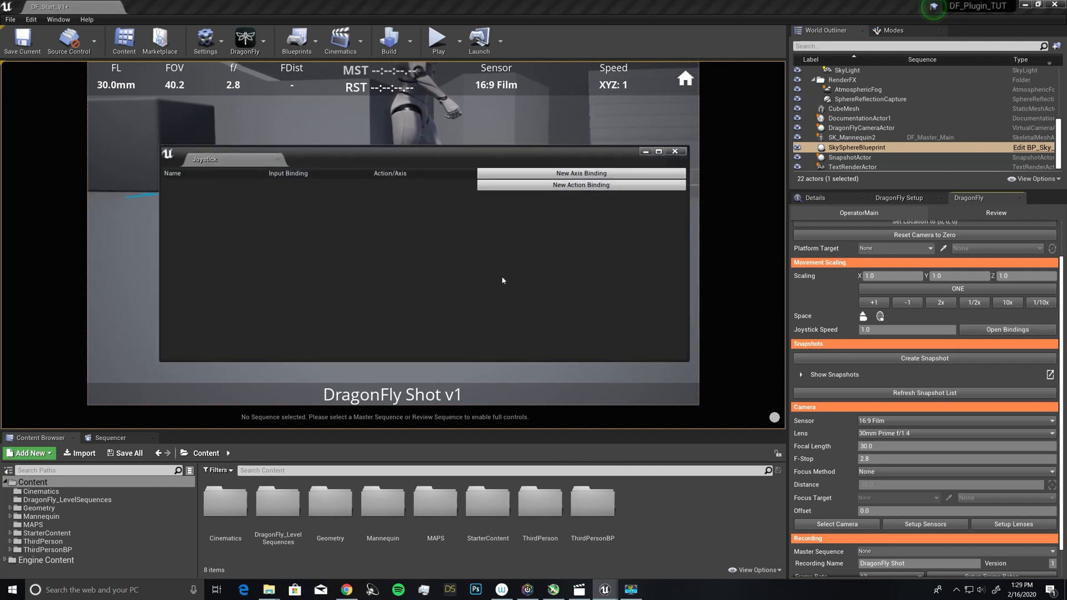
left_click(675, 151)
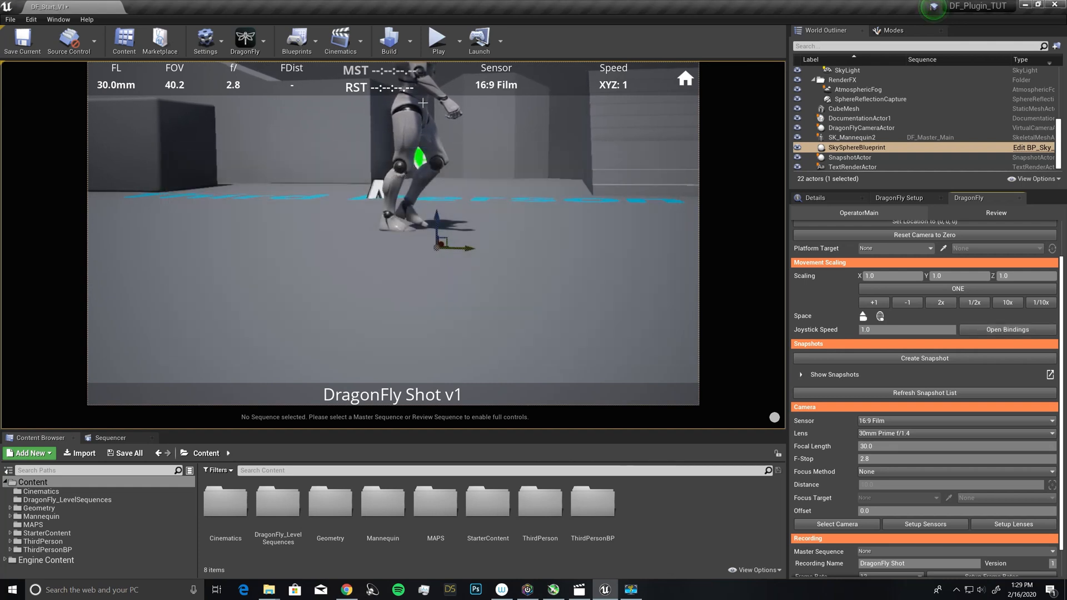
- Open the DragonFly joystick bindings and add three new axis bindings
left_click(265, 43)
left_click(270, 85)
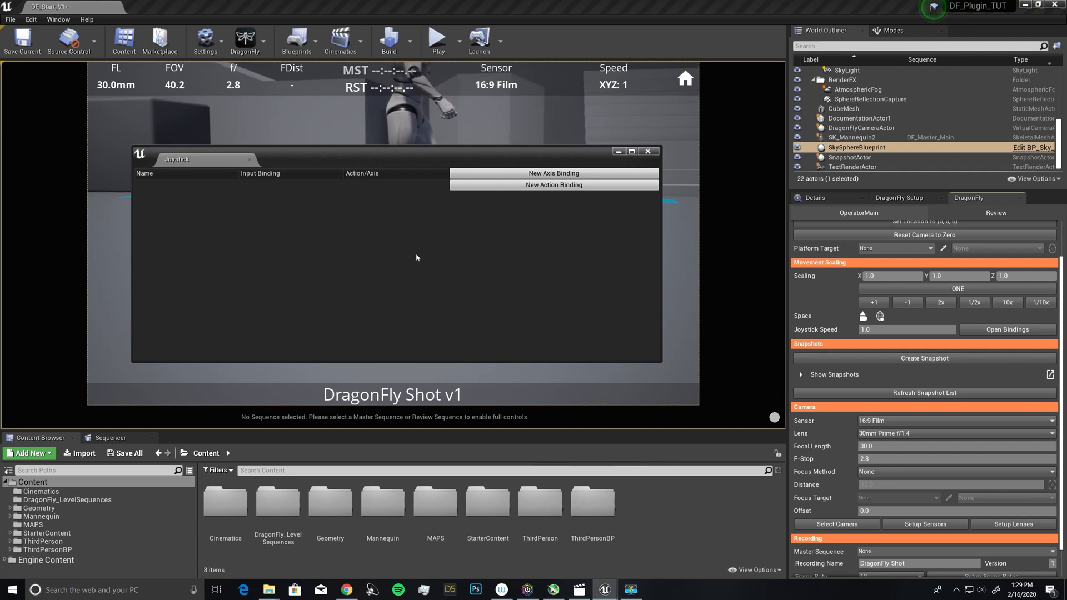
left_click(530, 174)
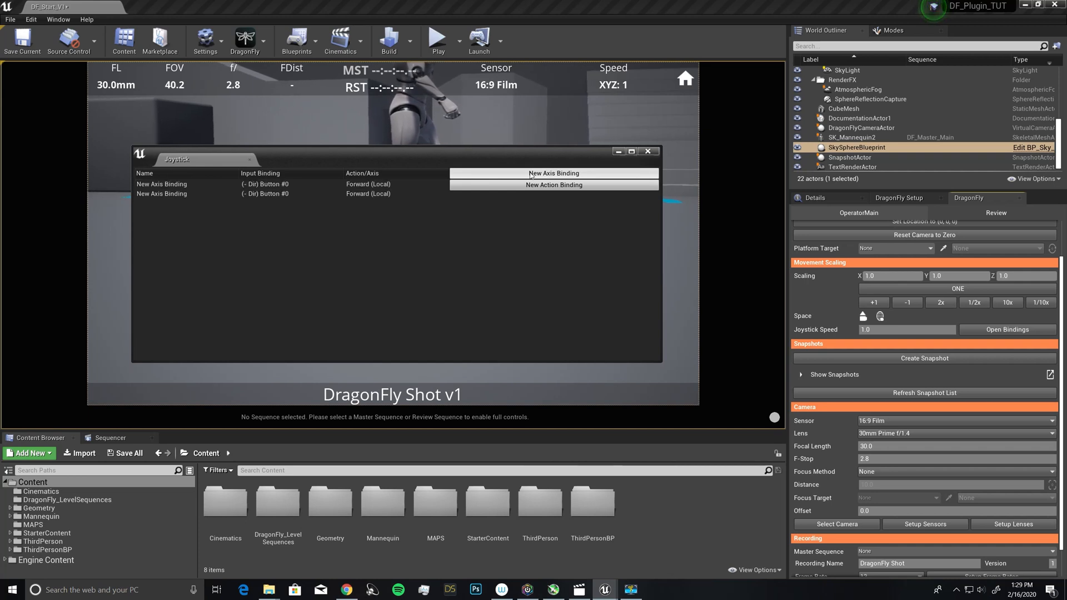
- Rename the three axis bindings, in order, as Forward_Backward, Left_Right and Up_Down
left_click(366, 185)
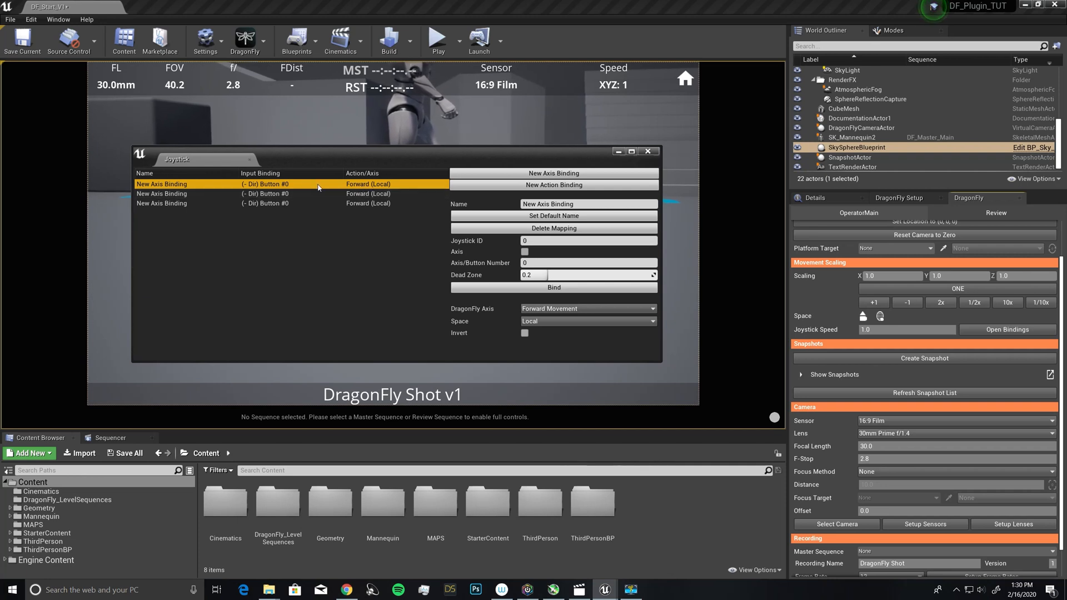
left_click(581, 204)
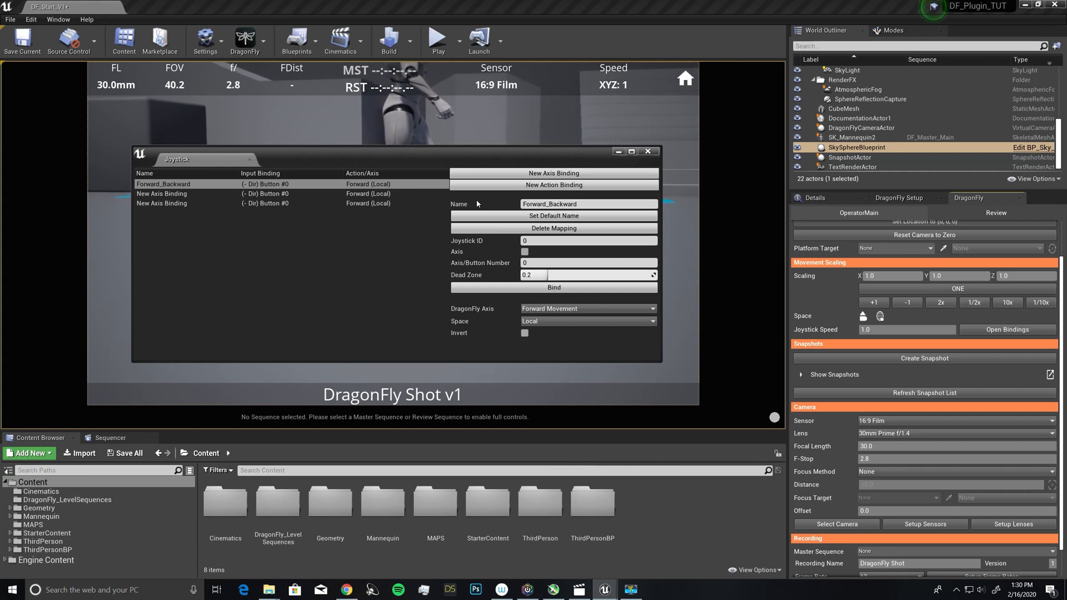
left_click(268, 193)
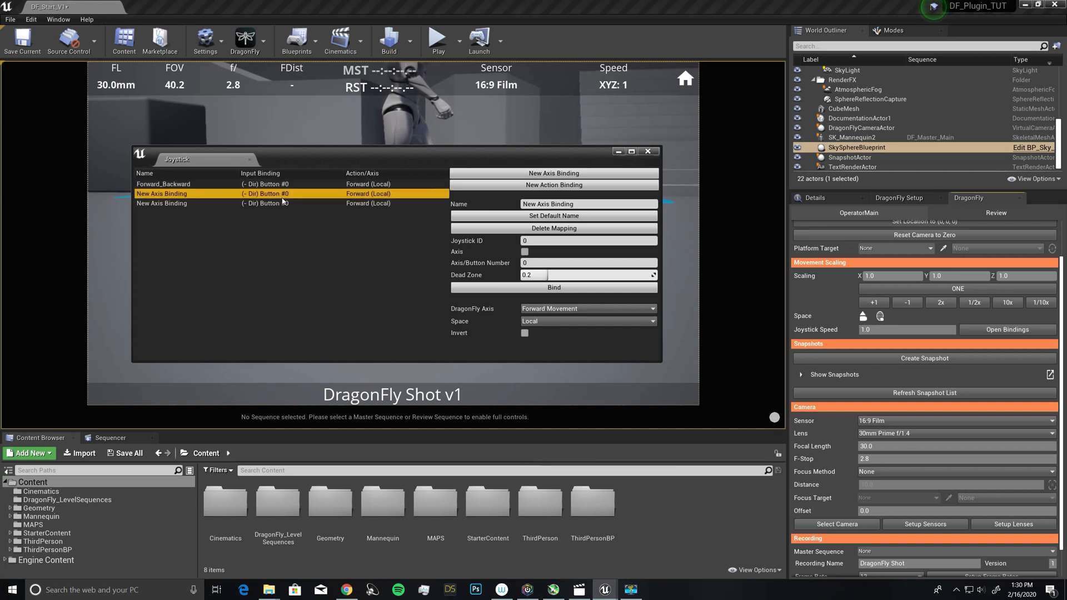
left_click(584, 205)
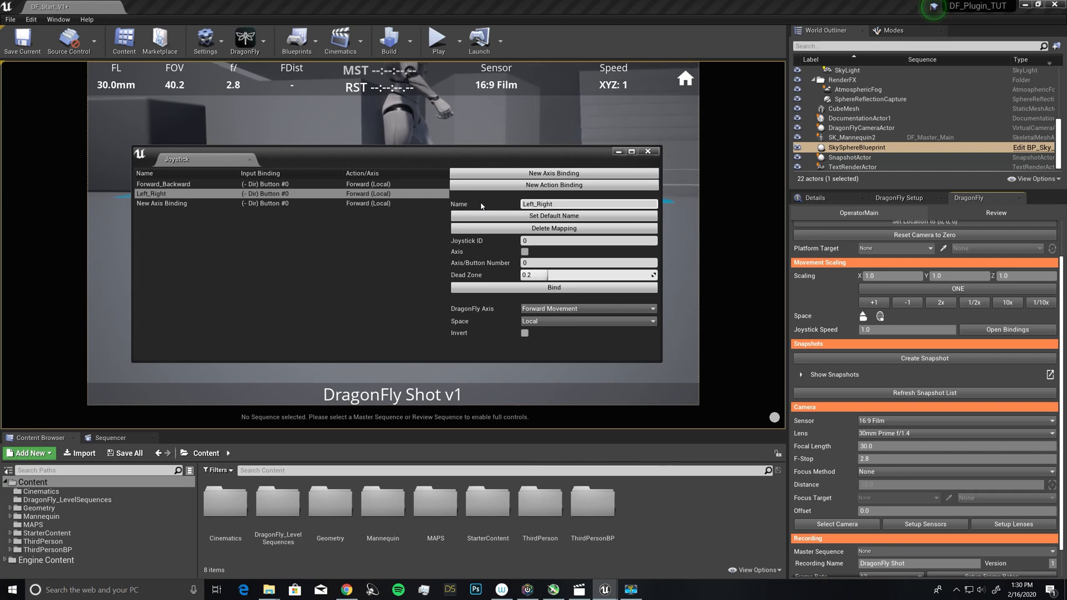
left_click(222, 203)
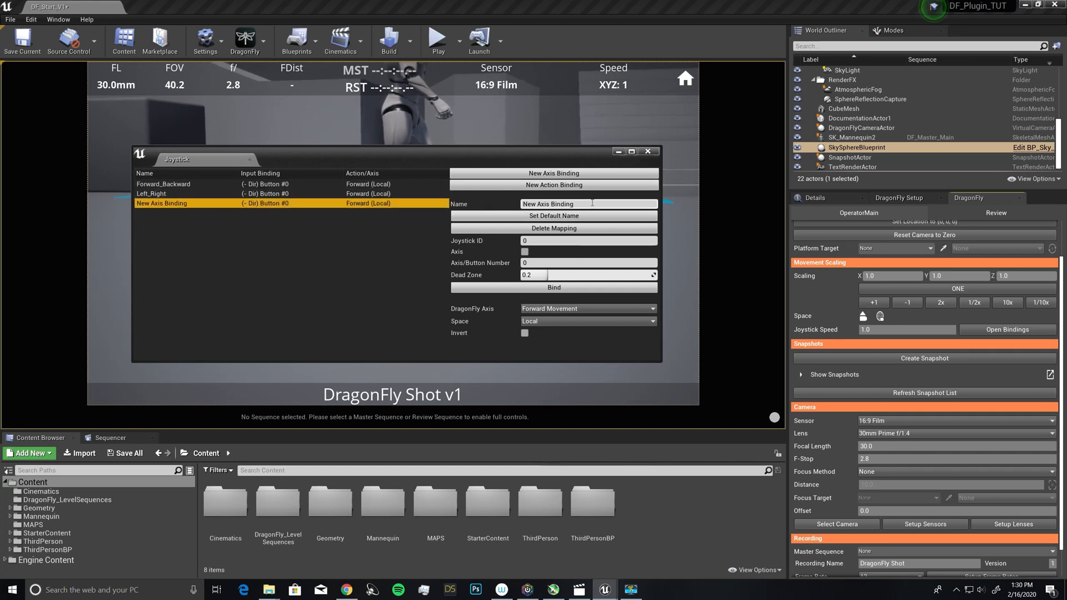
left_click_drag(592, 205, 434, 201)
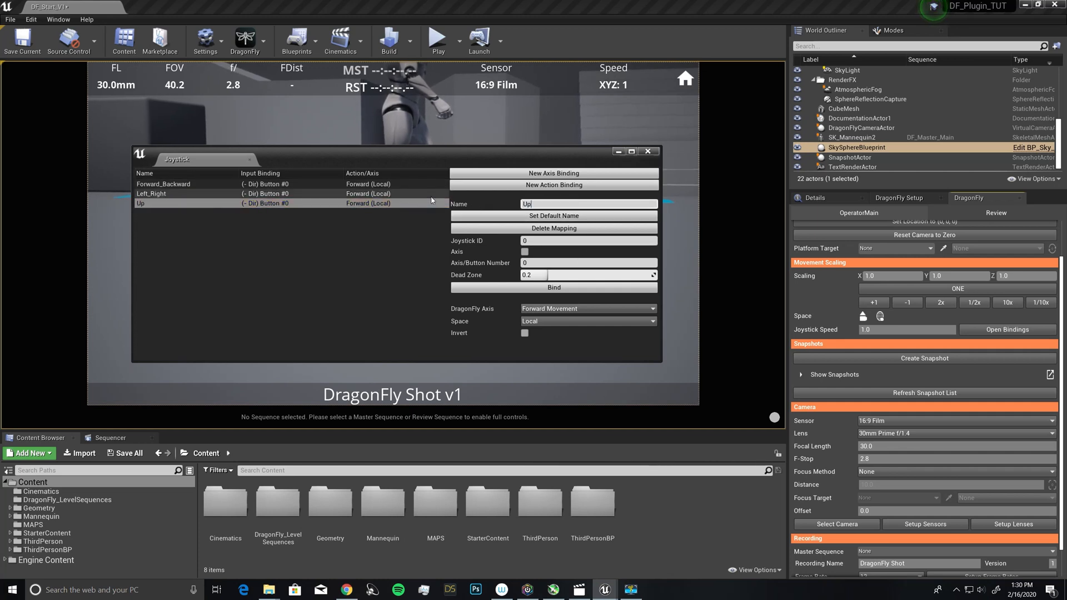
type("Up_Down")
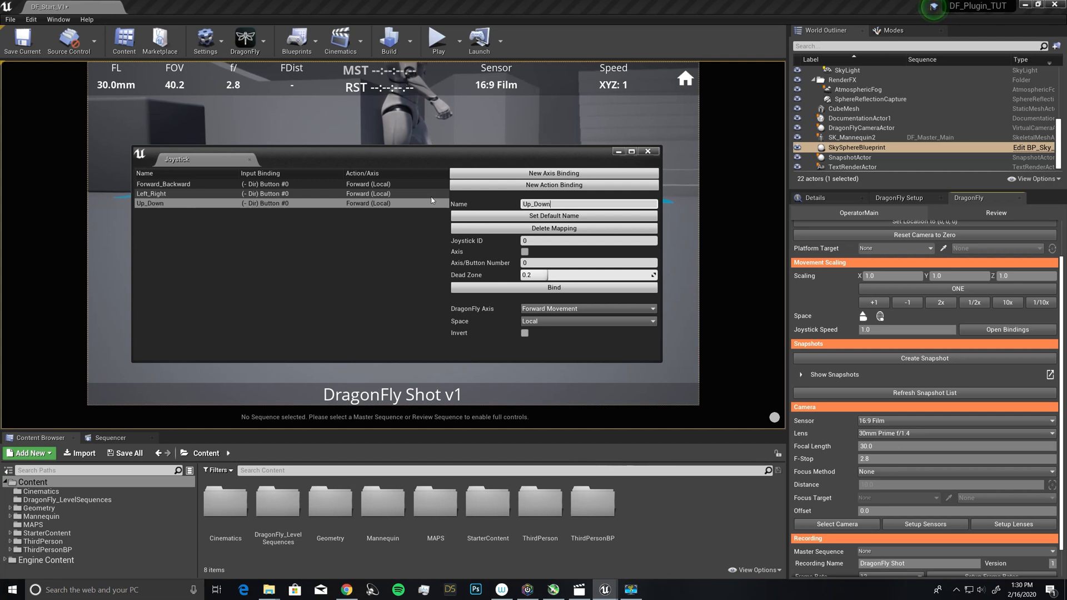
- Check the Forward_Backward binding's DragonFly axis and space options, and bind it to inverted joystick axis 2
left_click(265, 185)
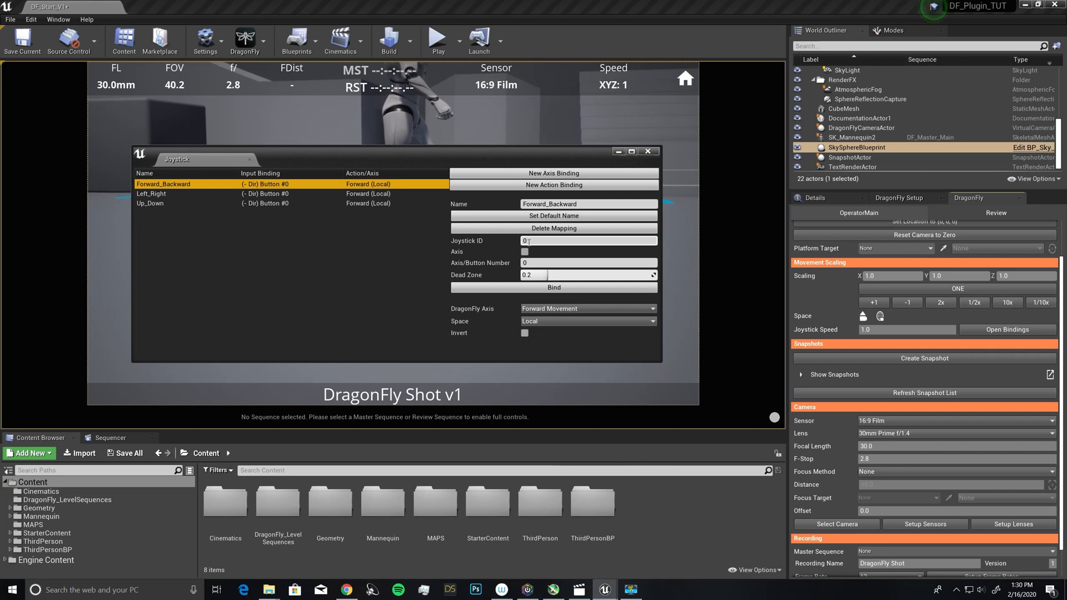
left_click(547, 288)
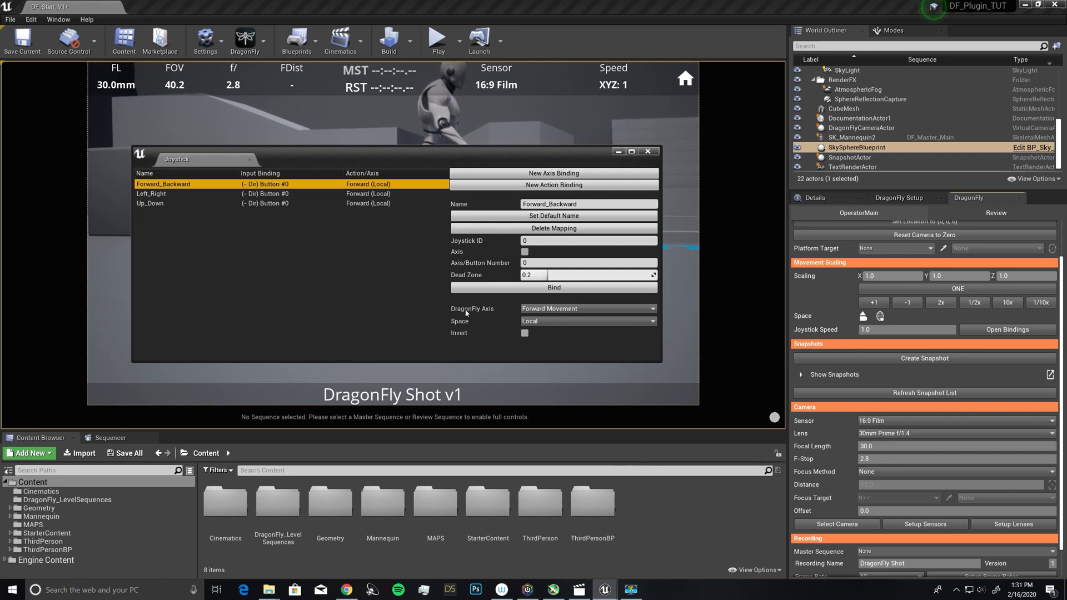
left_click(544, 310)
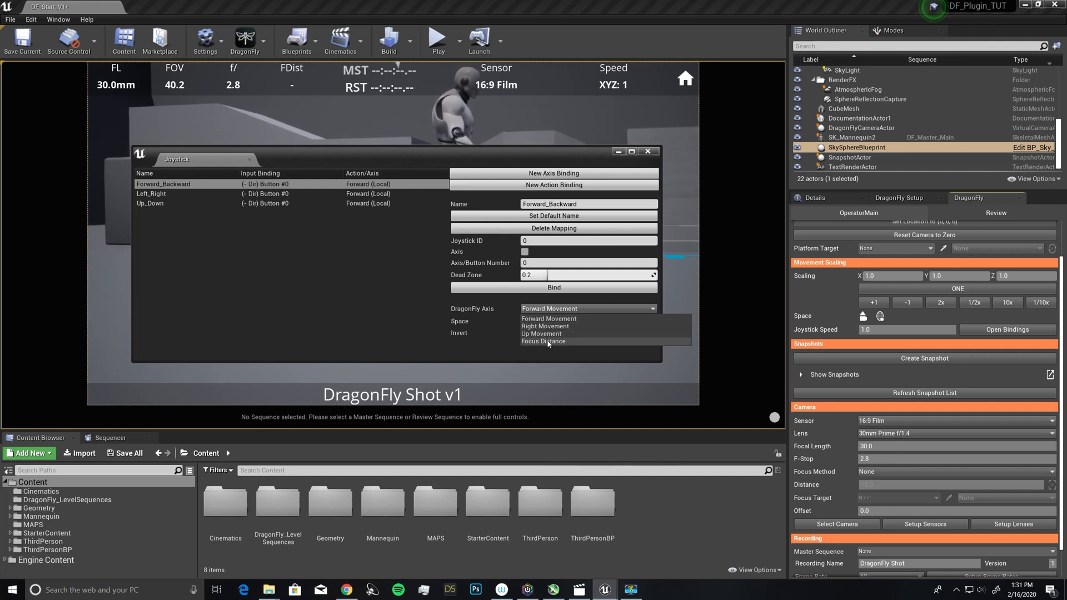
left_click(486, 331)
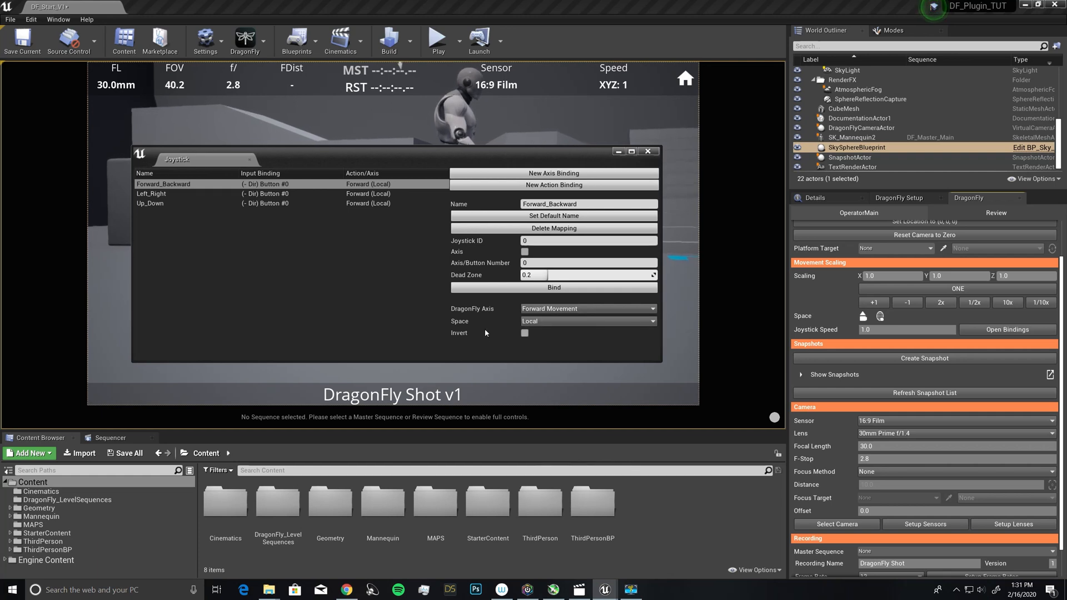
left_click(544, 325)
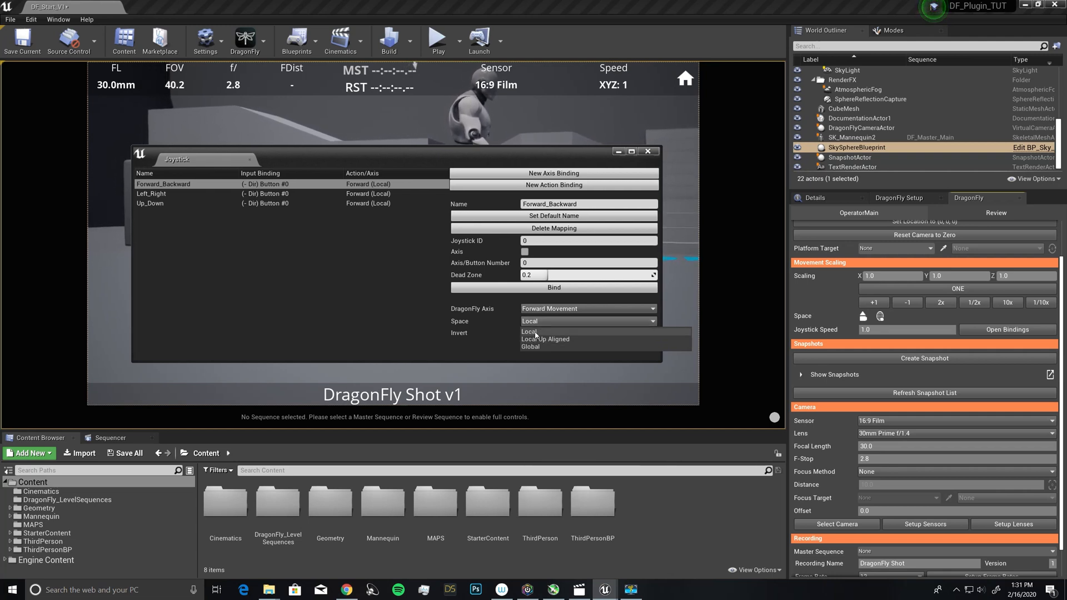
left_click(478, 345)
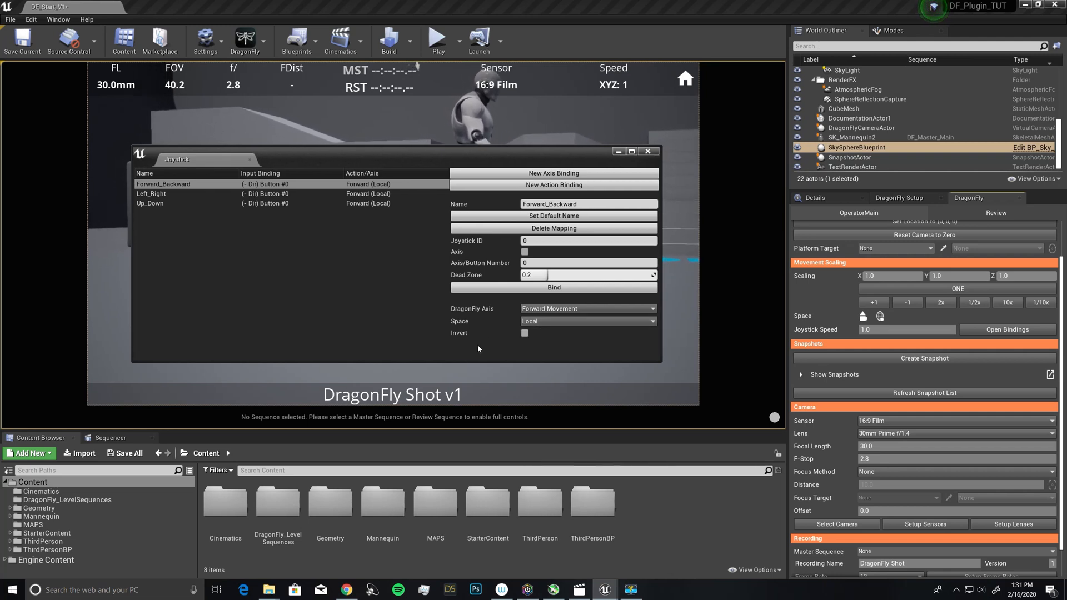
left_click(538, 288)
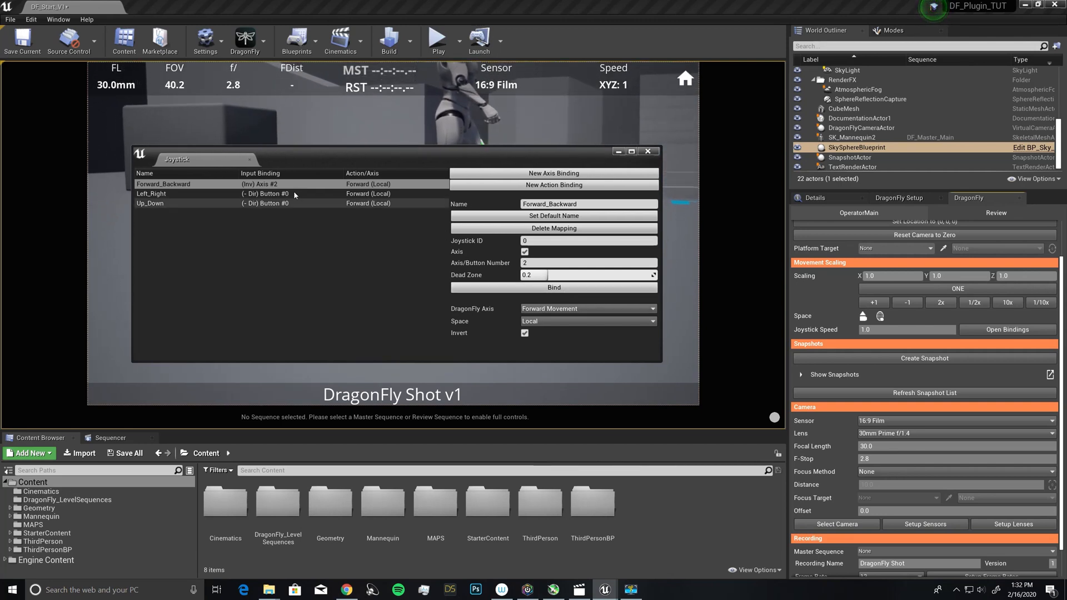
- Set the Left_Right binding's DragonFly axis to Right Movement and bind it to joystick axis 0
left_click(270, 194)
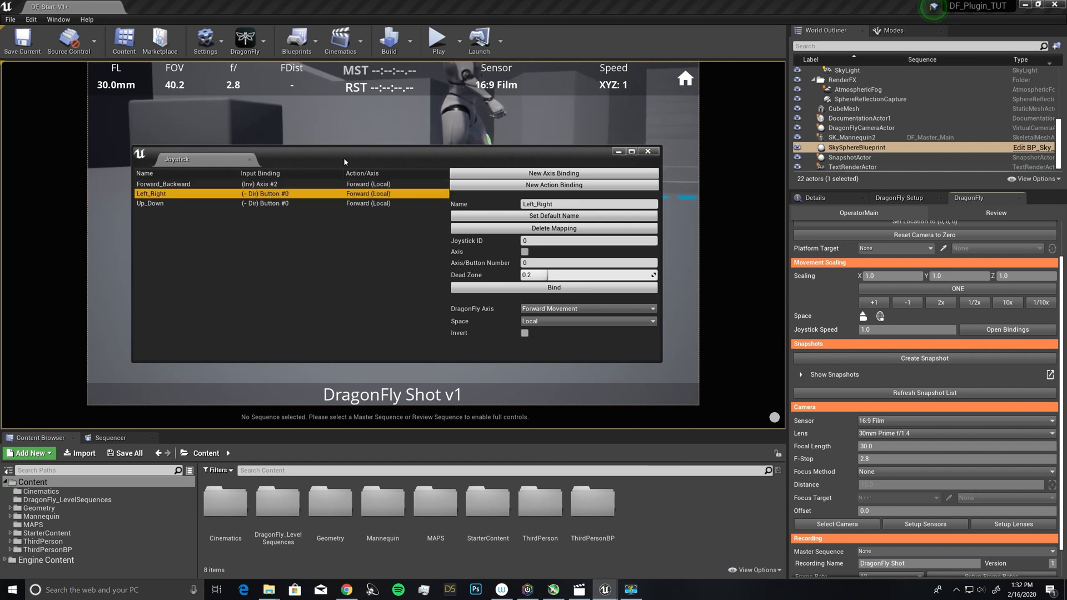
left_click_drag(343, 158, 429, 326)
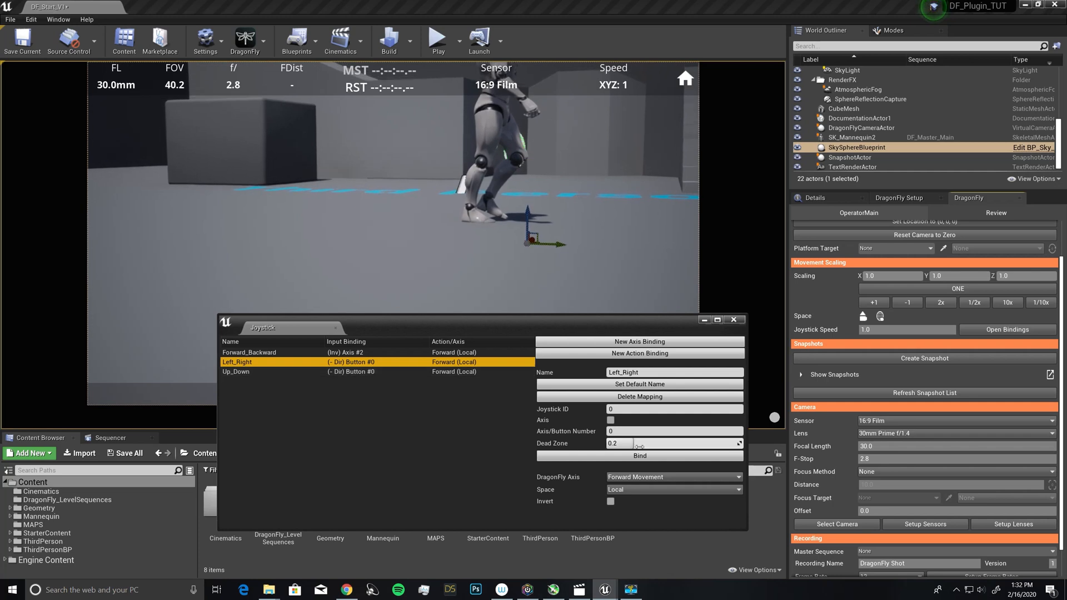
left_click(635, 479)
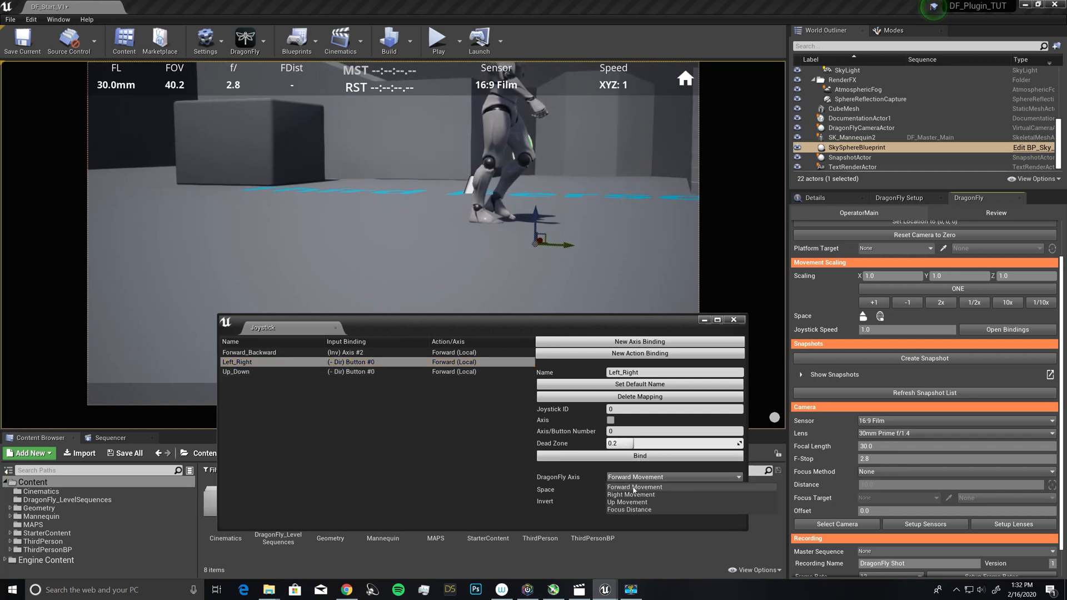
left_click(628, 495)
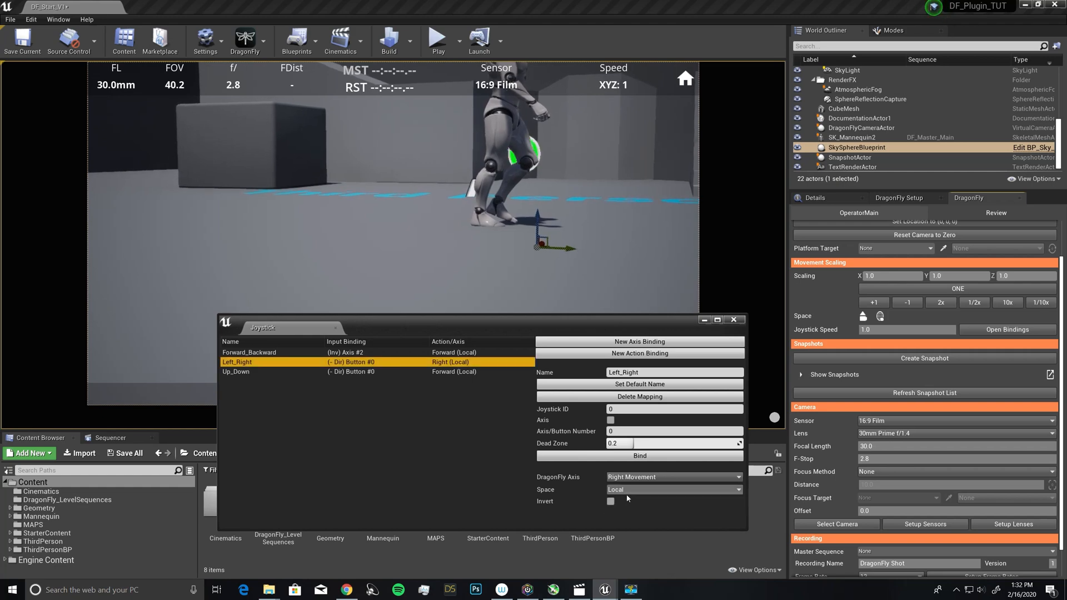
left_click(628, 457)
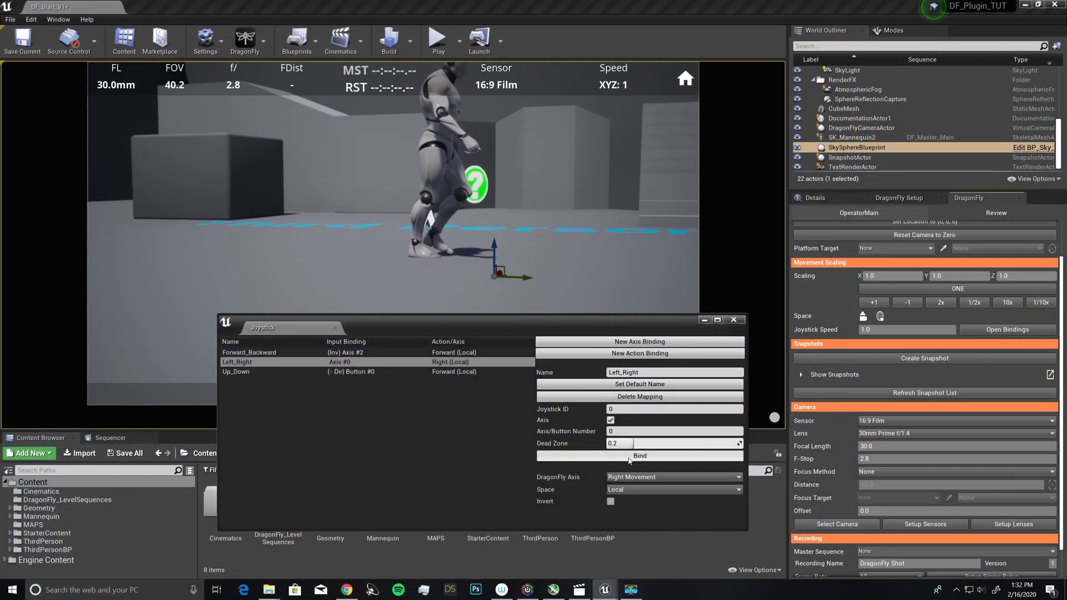
- Set the Up_Down binding's DragonFly axis to Up Movement and bind it to inverted joystick axis 3
left_click(235, 373)
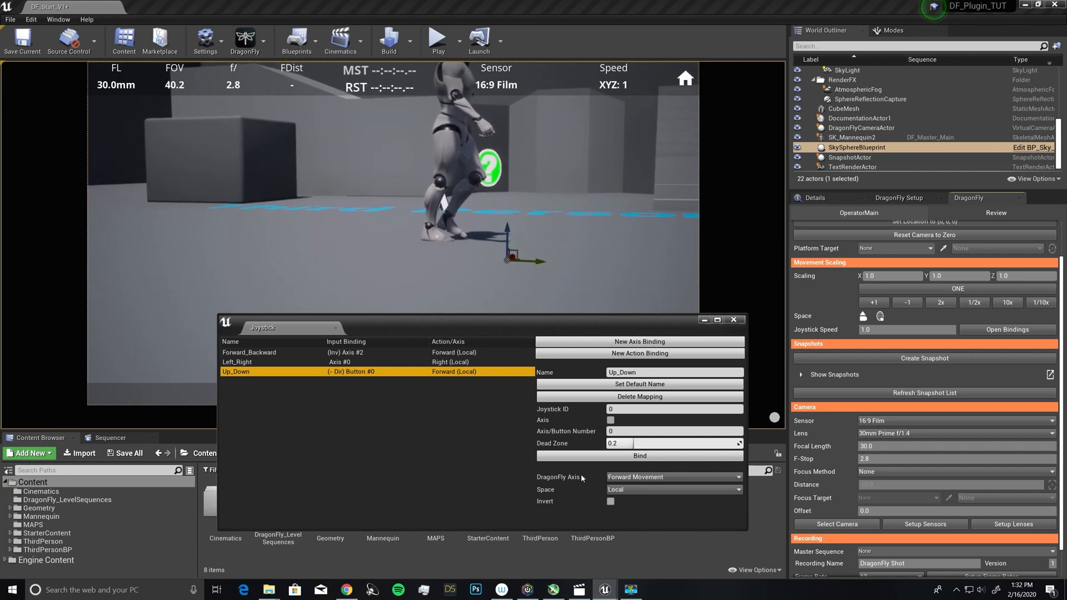
left_click(627, 478)
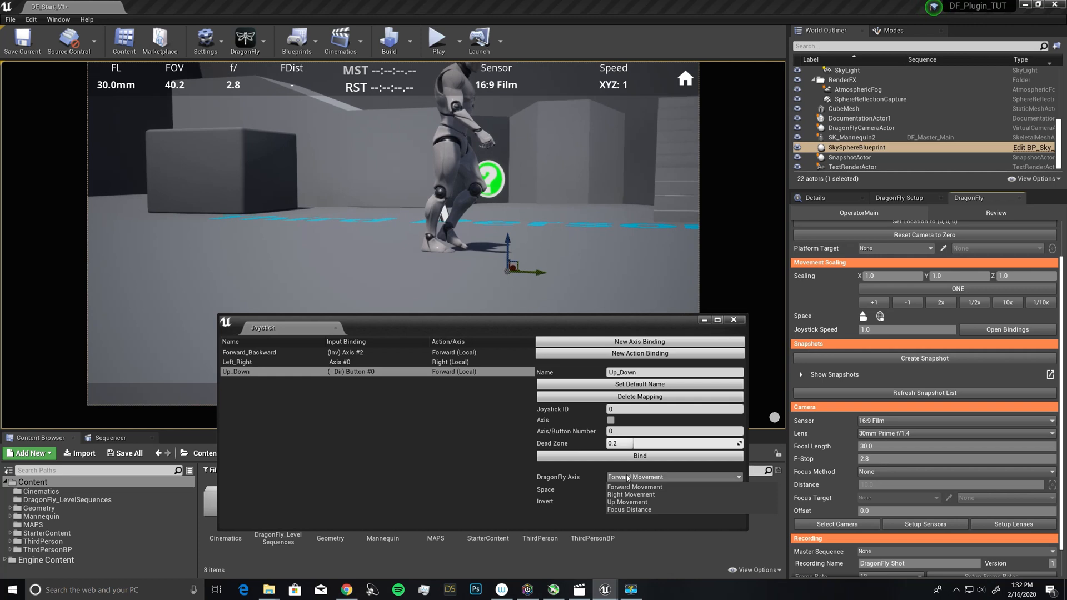
left_click(620, 505)
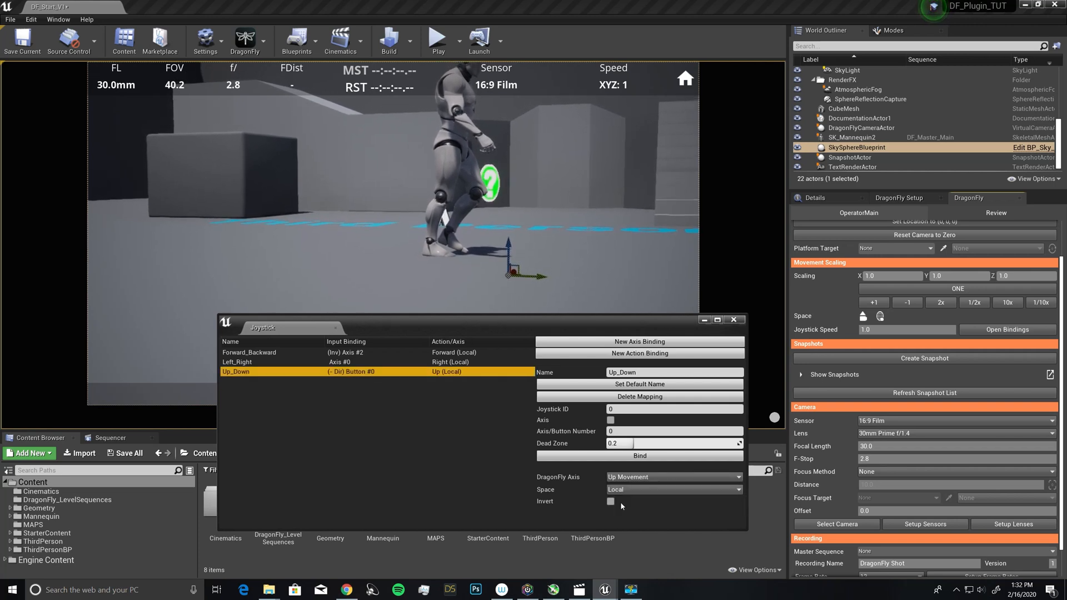
left_click(616, 457)
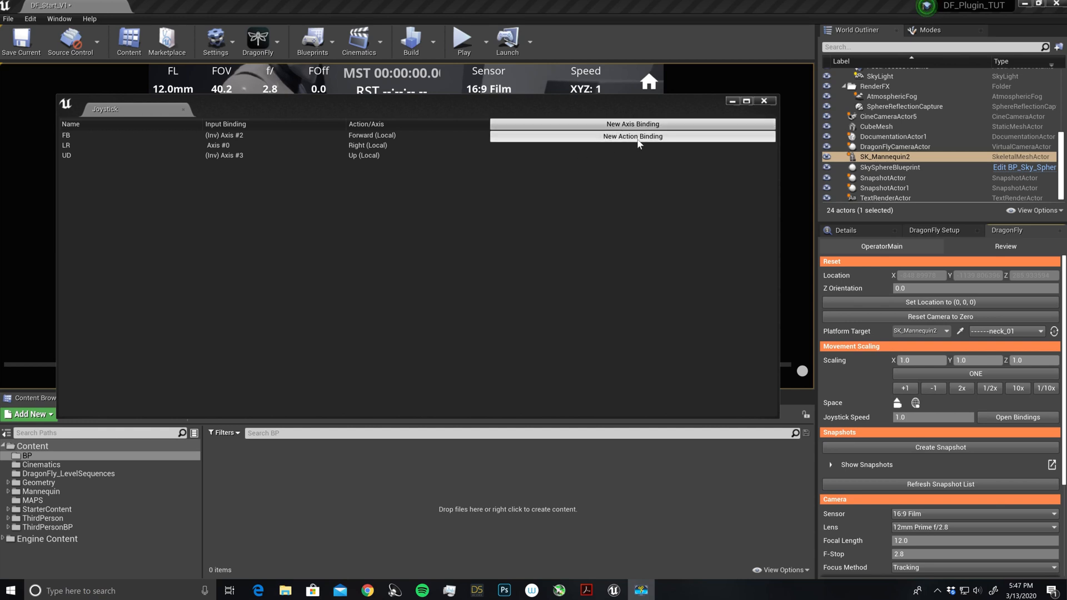
- Create a Blueprint Function Library named DF_Binding in the BP content folder
right_click(249, 468)
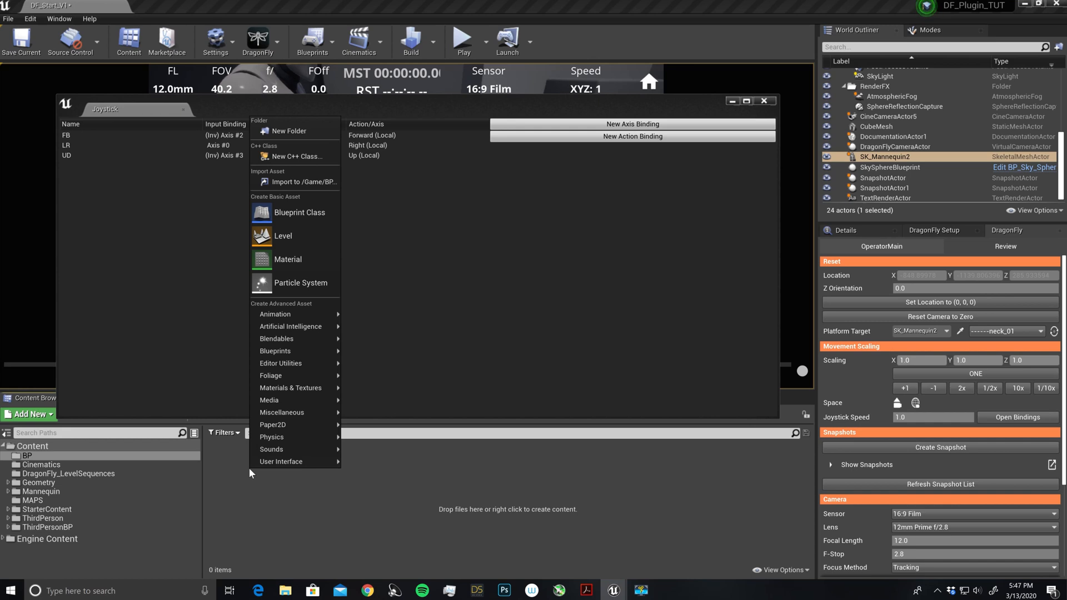
mouse_move(294, 347)
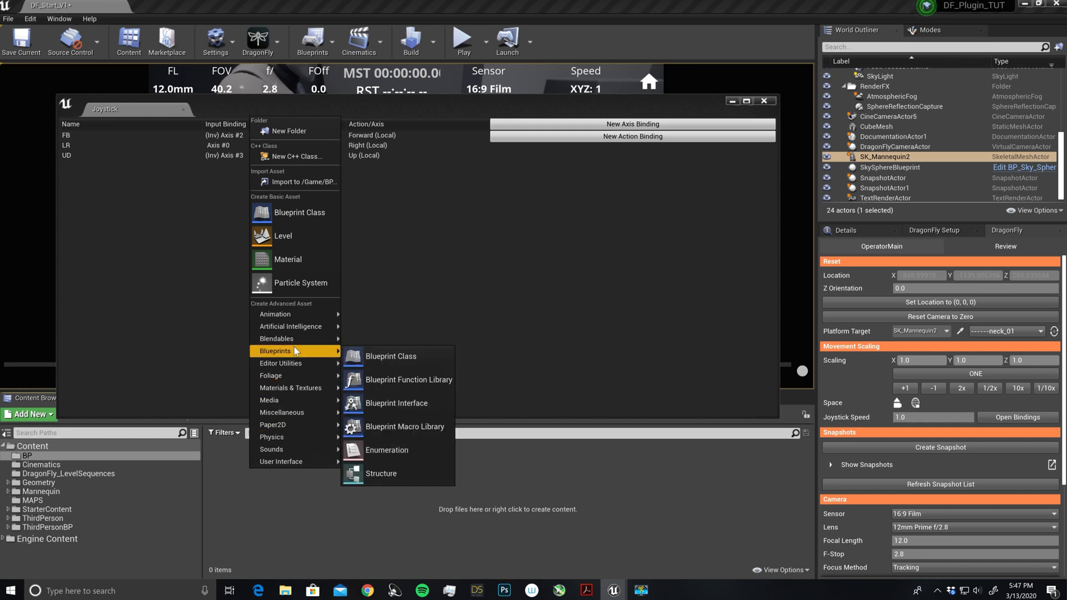
left_click(408, 380)
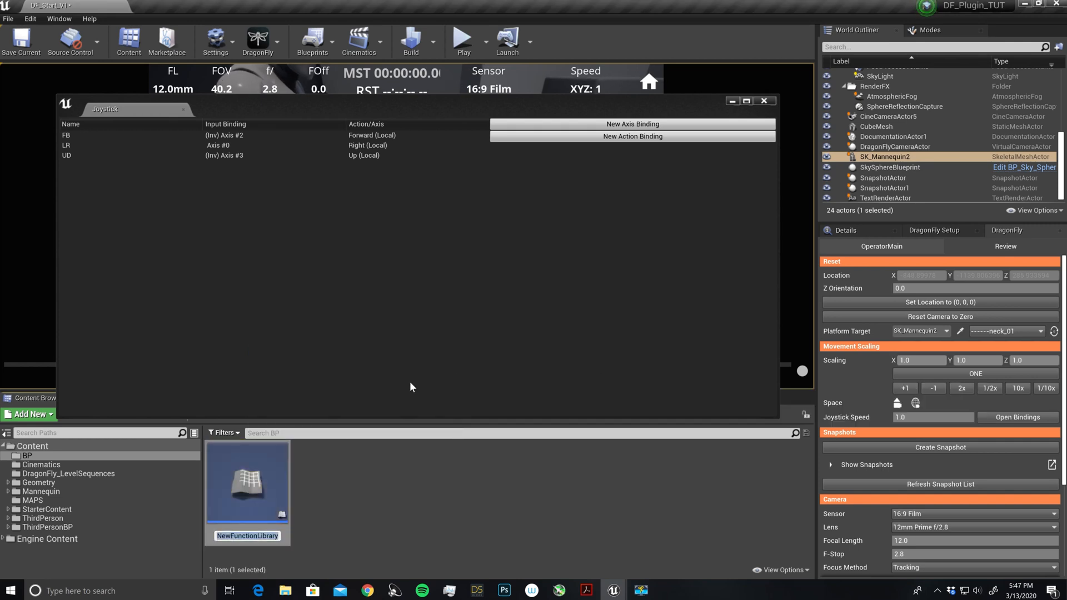
type("DF")
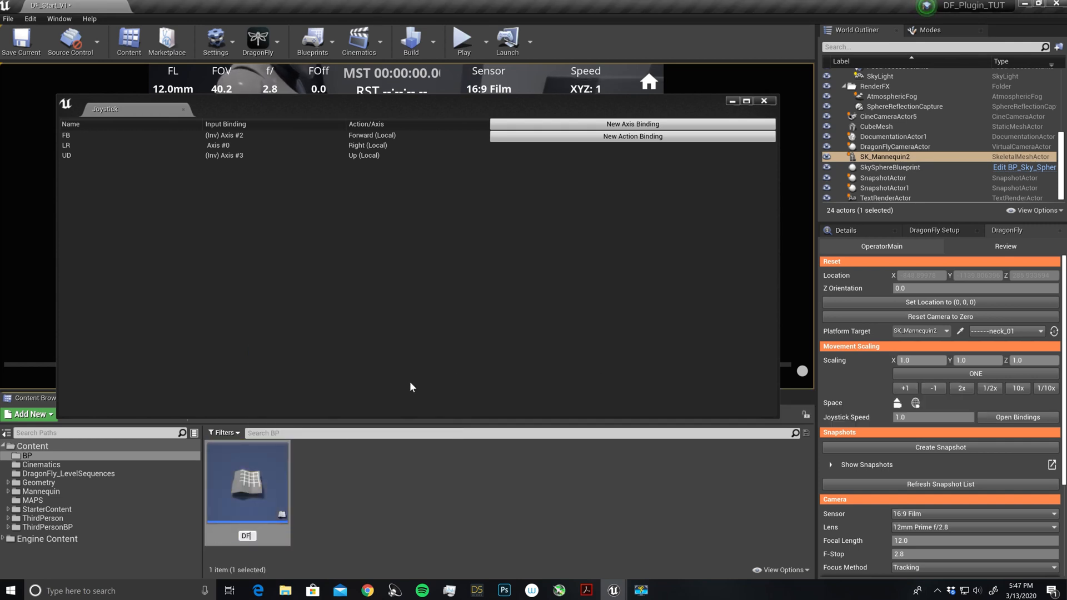
type("_Bindin")
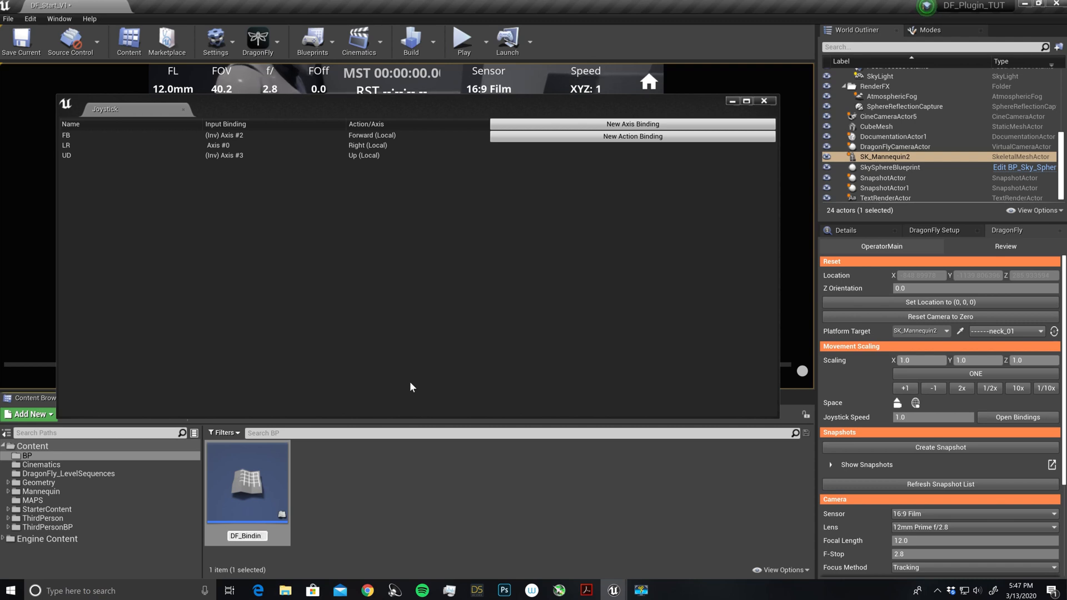
type("g")
key("Return")
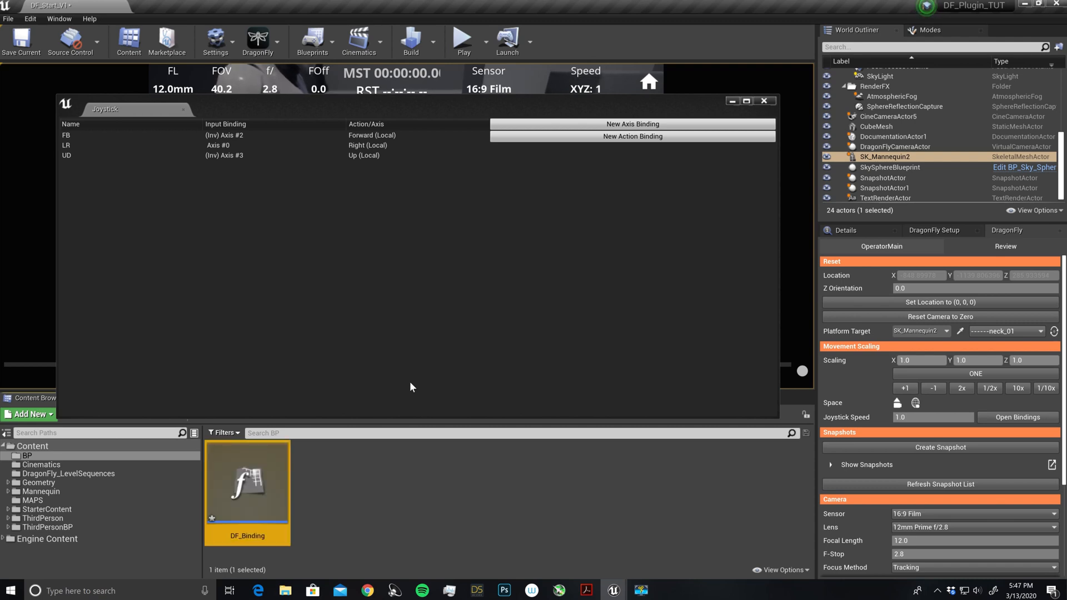
- Open the DF_Binding function library and name its new function Snapshot
double_click(244, 481)
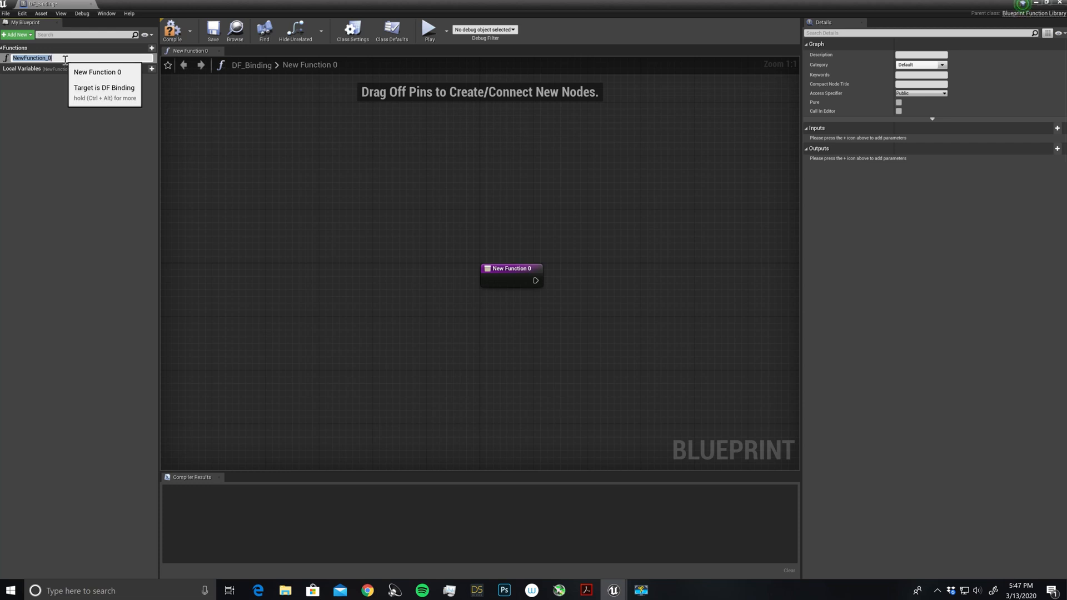
type("Snapshot")
key("Return")
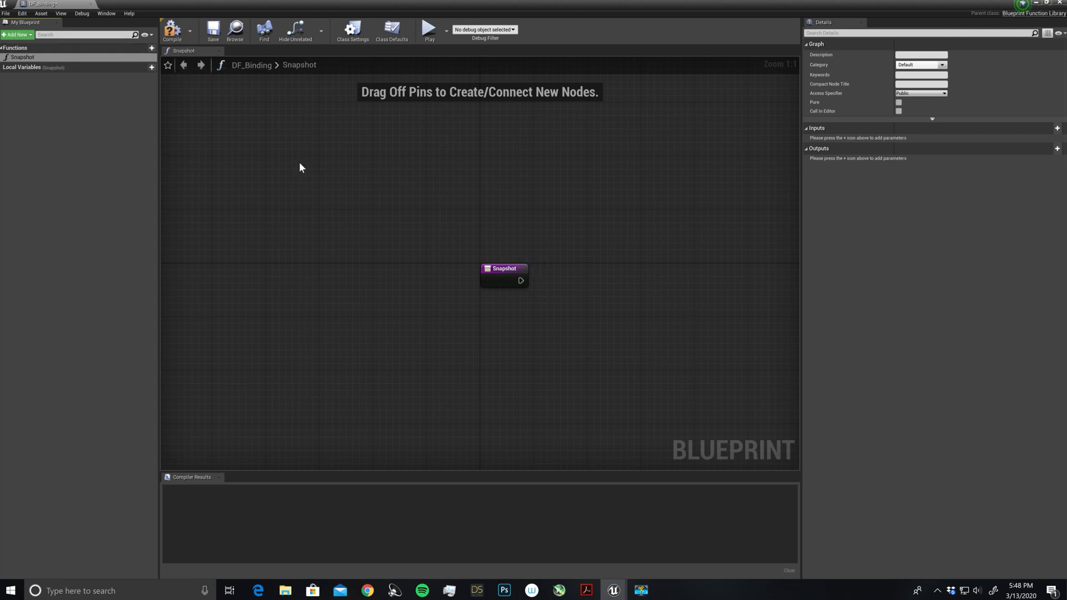
- Reposition the Snapshot entry node and connect a Take DragonFly Snapshot node to its execution output
left_click_drag(508, 266, 427, 233)
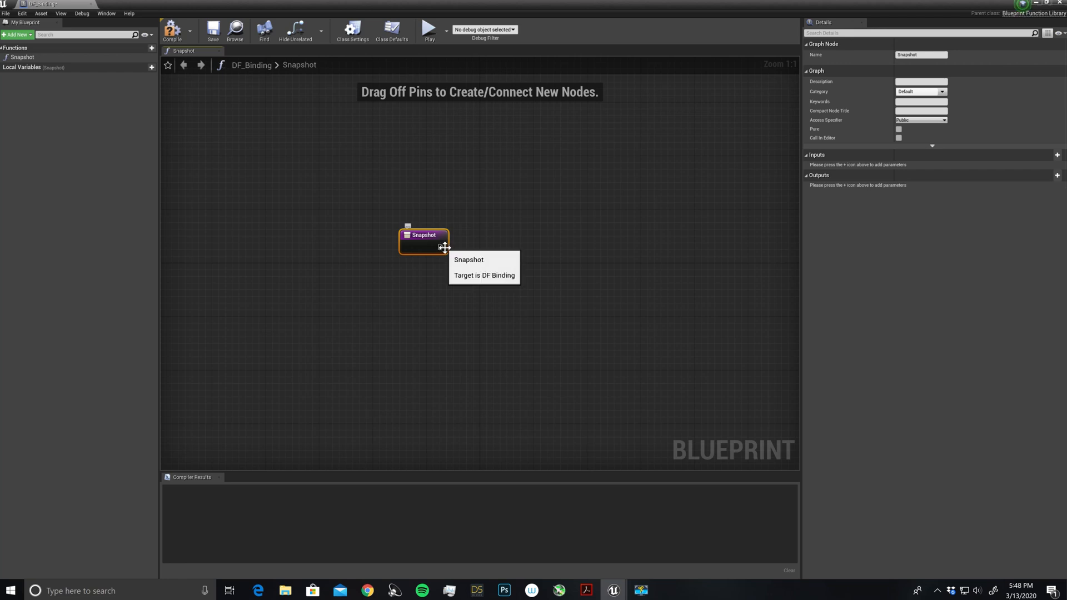
left_click_drag(446, 249, 549, 252)
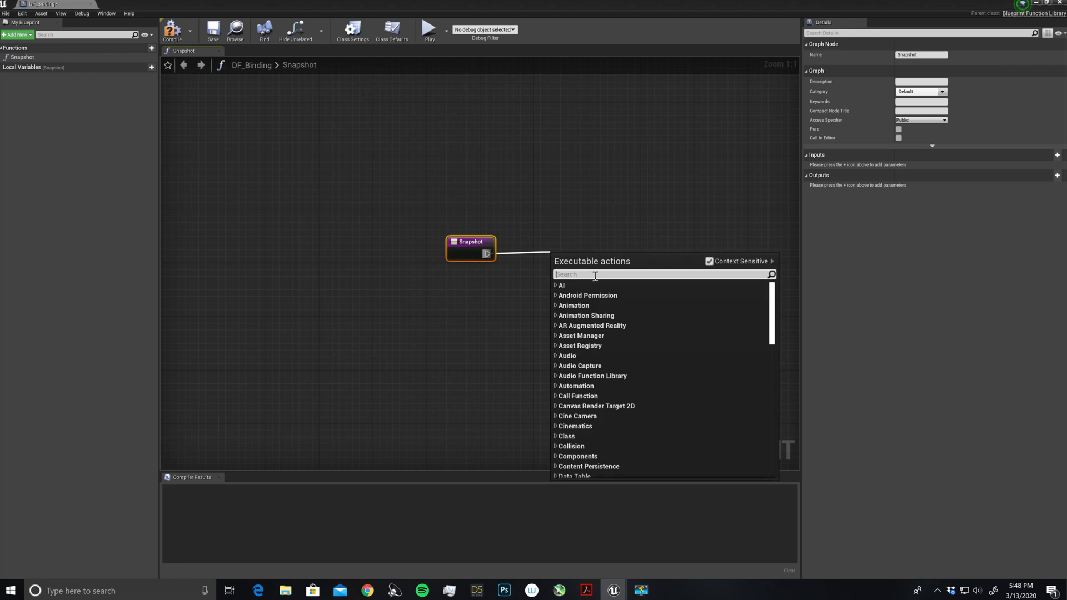
type("d")
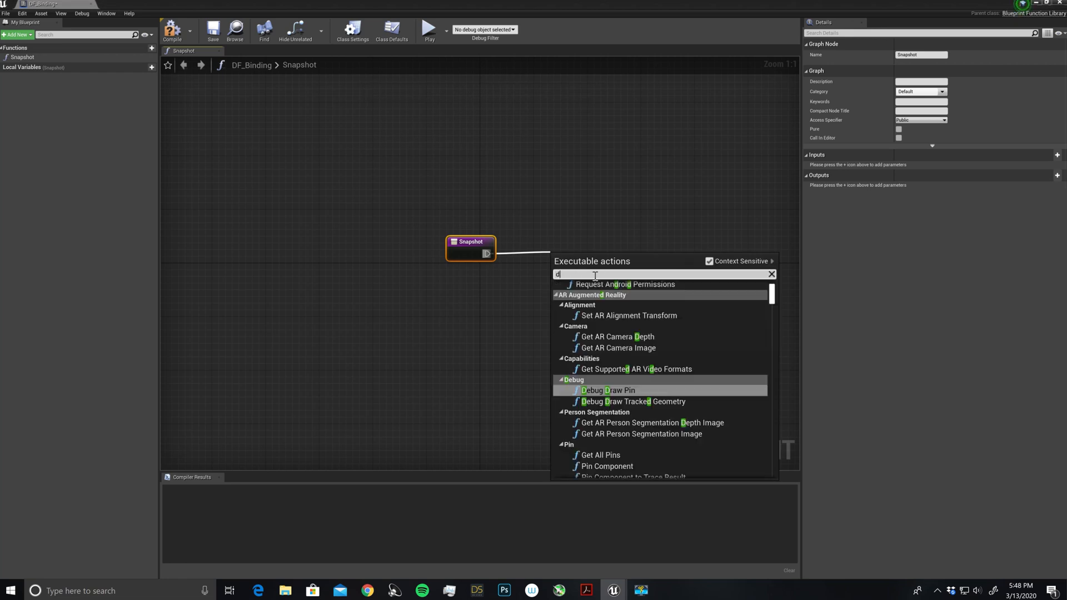
type("ragon")
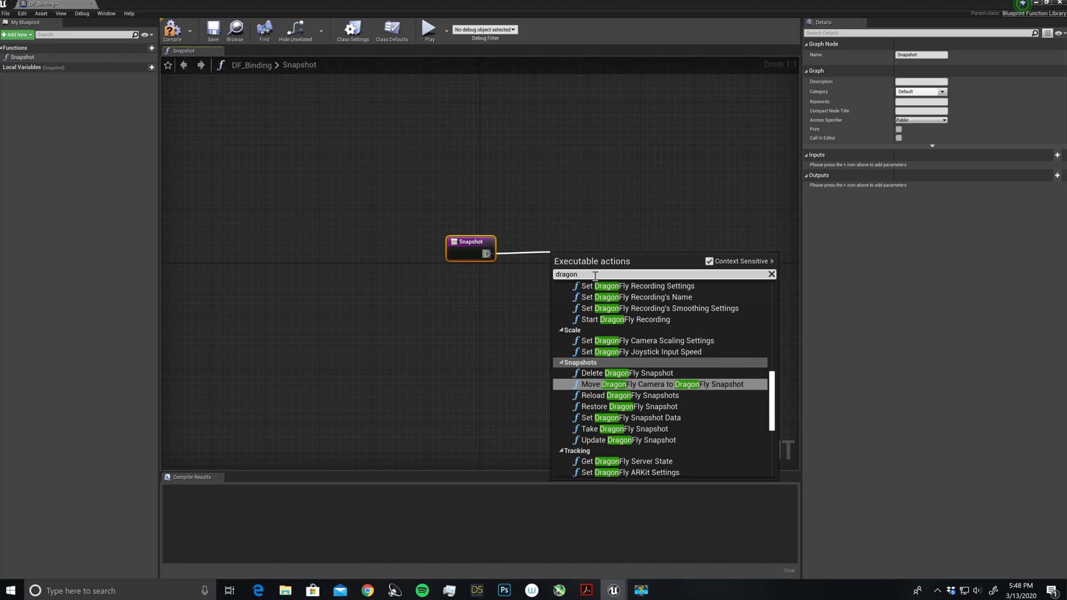
type("fly s")
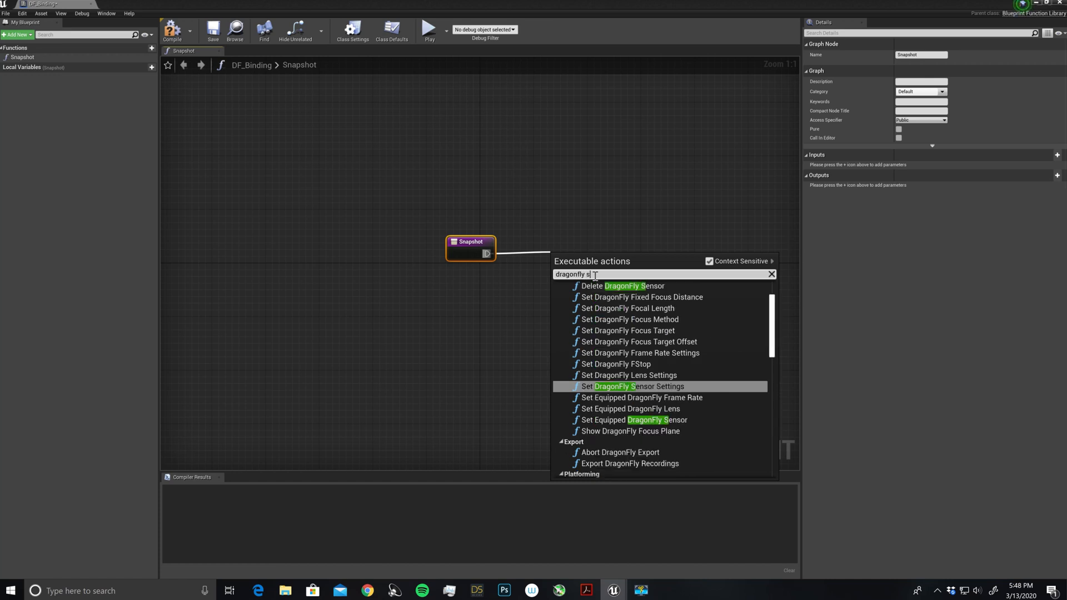
type("napshot")
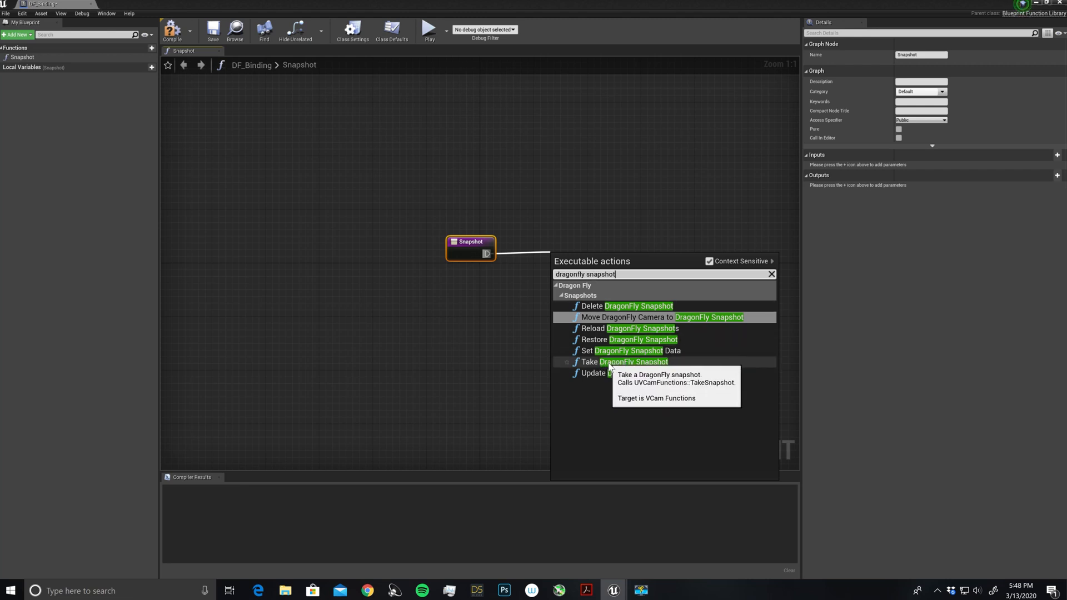
left_click(610, 362)
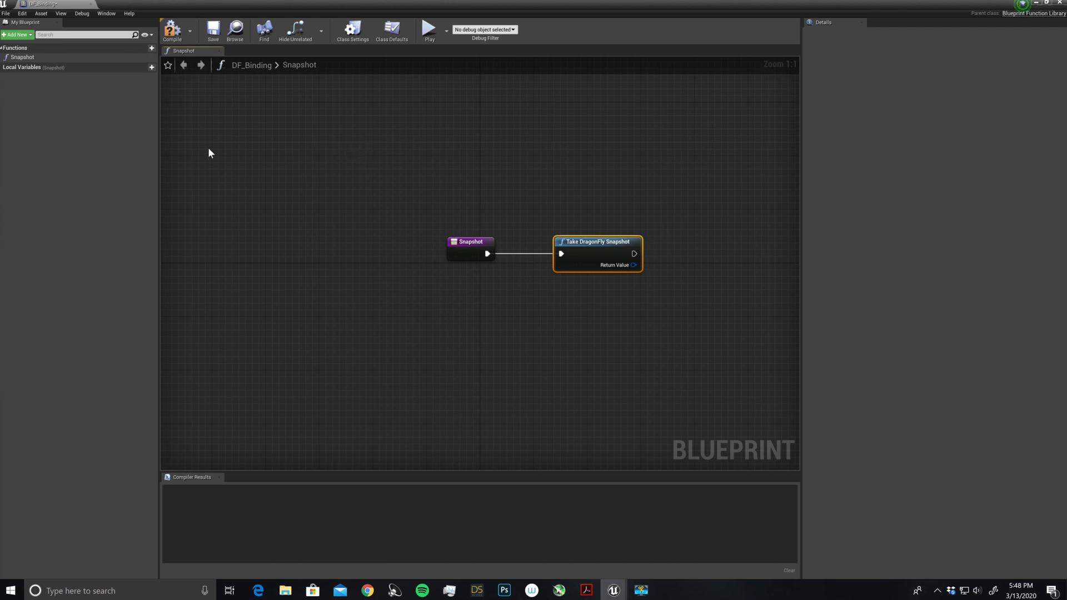
- Add a second function named Recording to the DF_Binding library
left_click(21, 35)
left_click(61, 67)
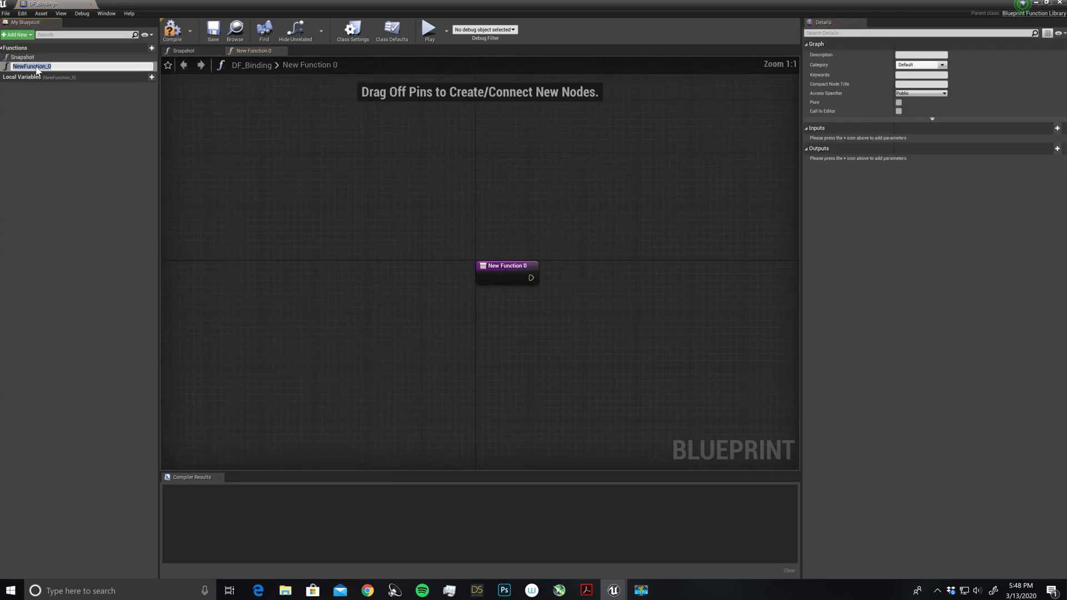
type("R")
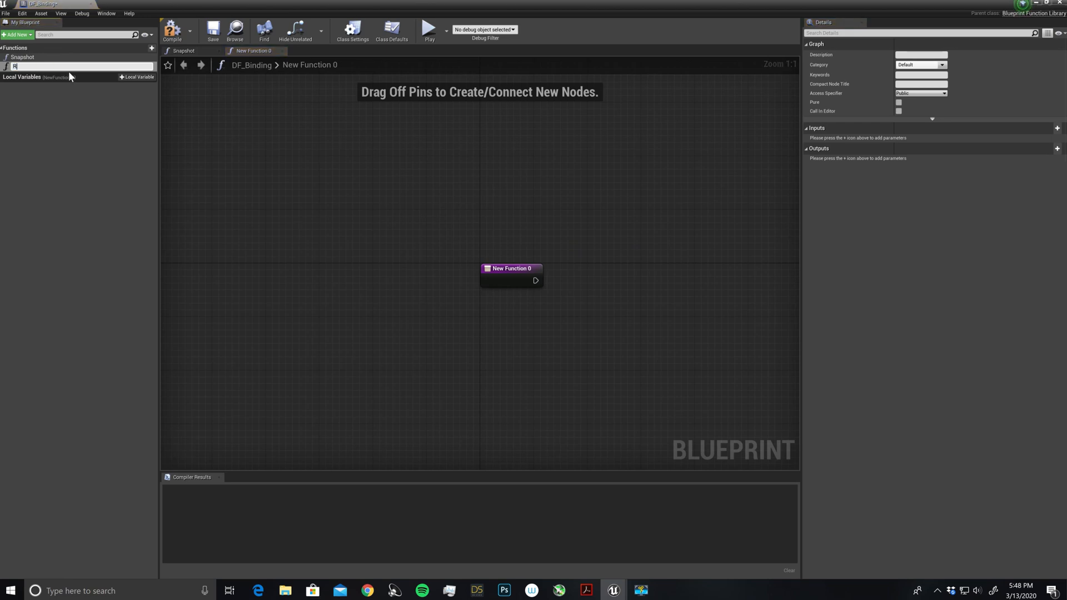
type("ecording")
key("Return")
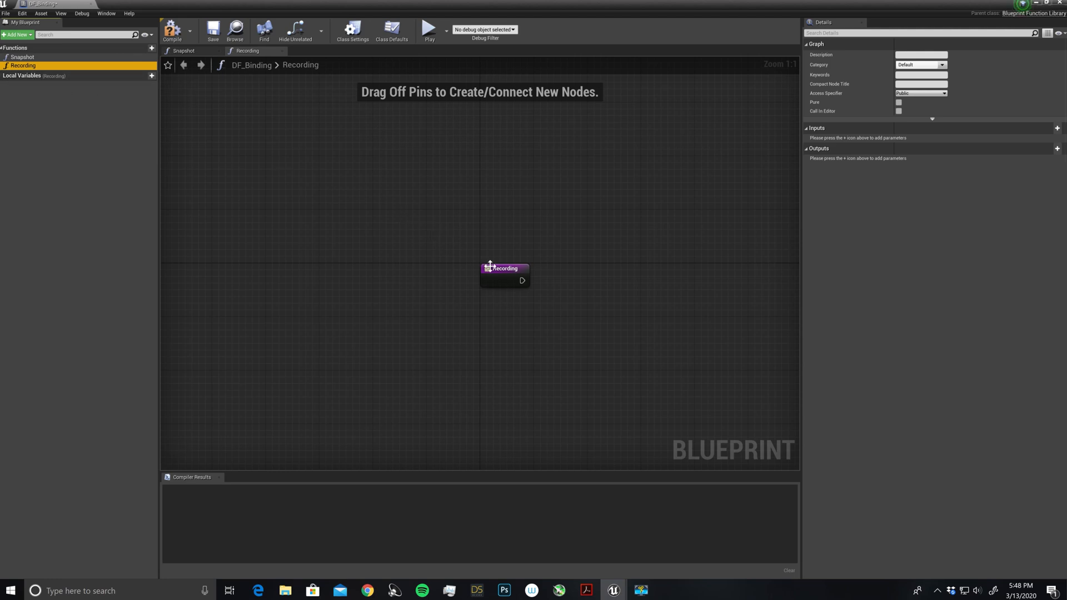
- Move the Recording entry node aside, connect a Branch node to its execution output and line the Branch up beside it
left_click_drag(503, 267, 360, 212)
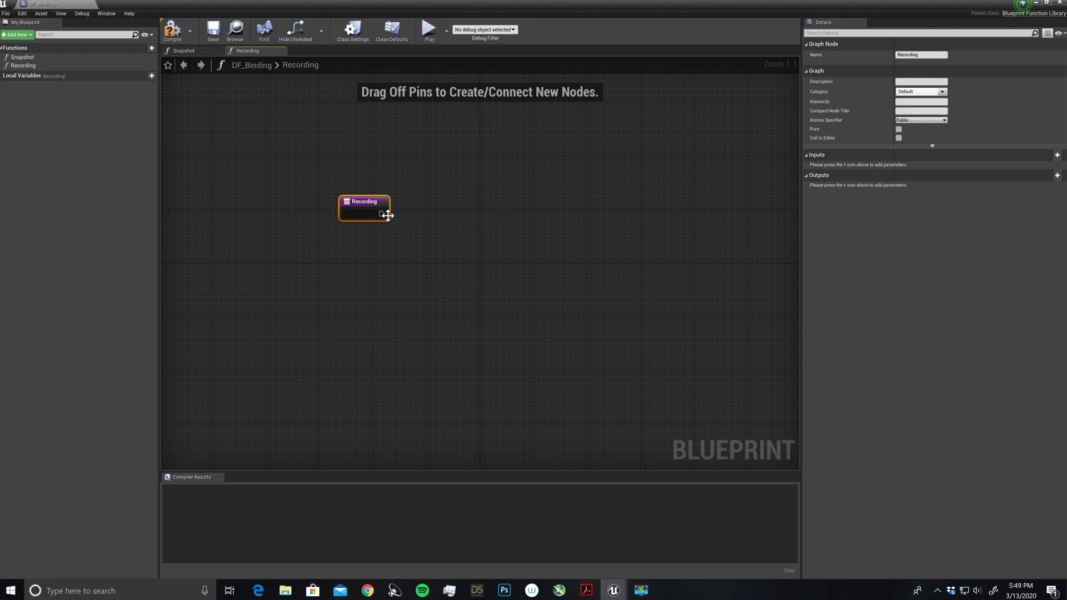
left_click_drag(381, 213, 450, 224)
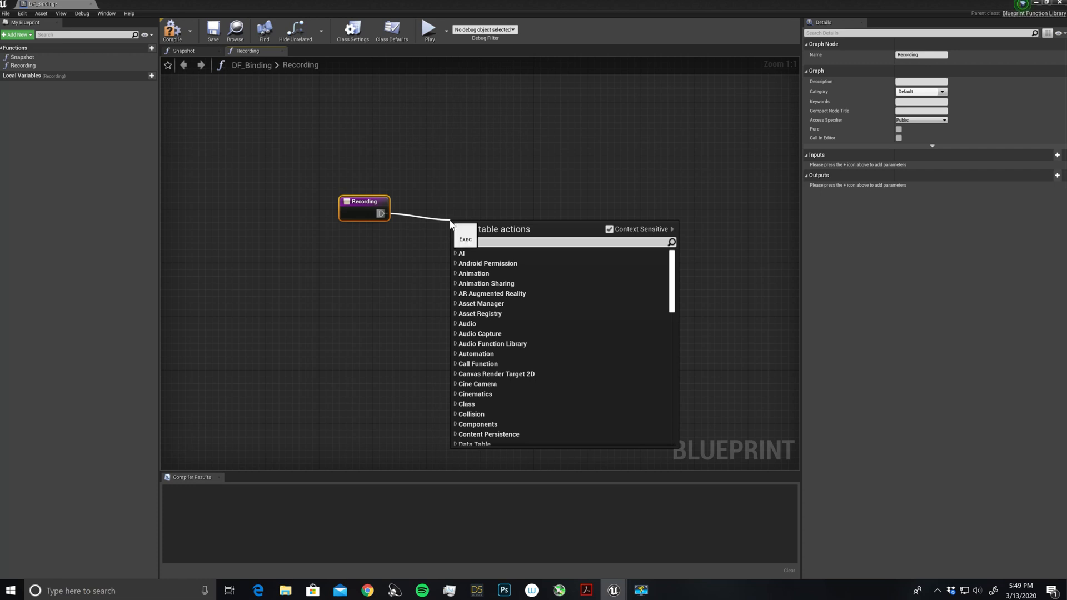
type("br")
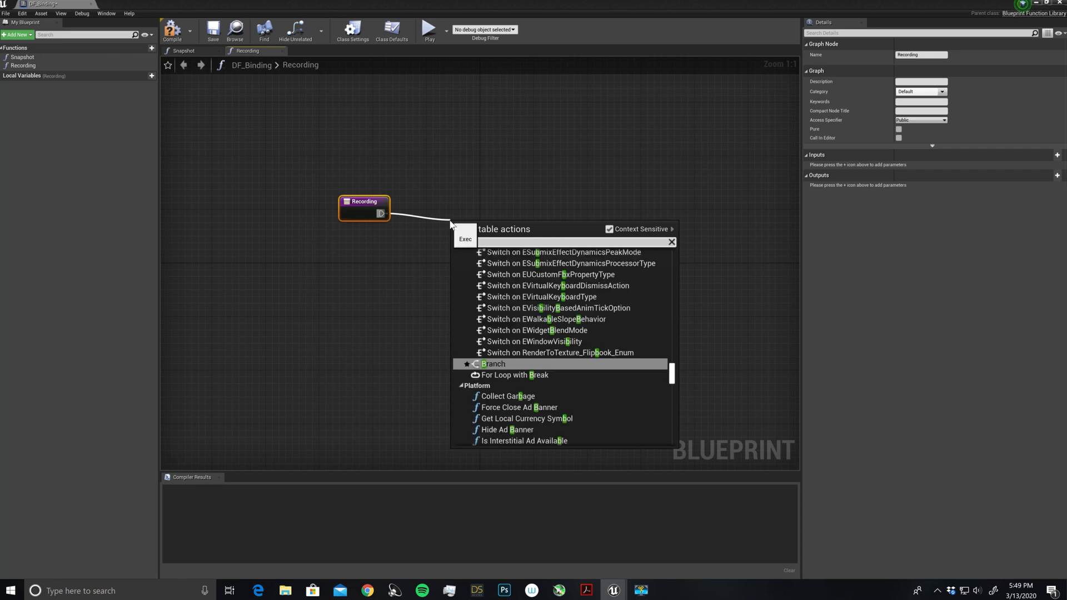
type("anch")
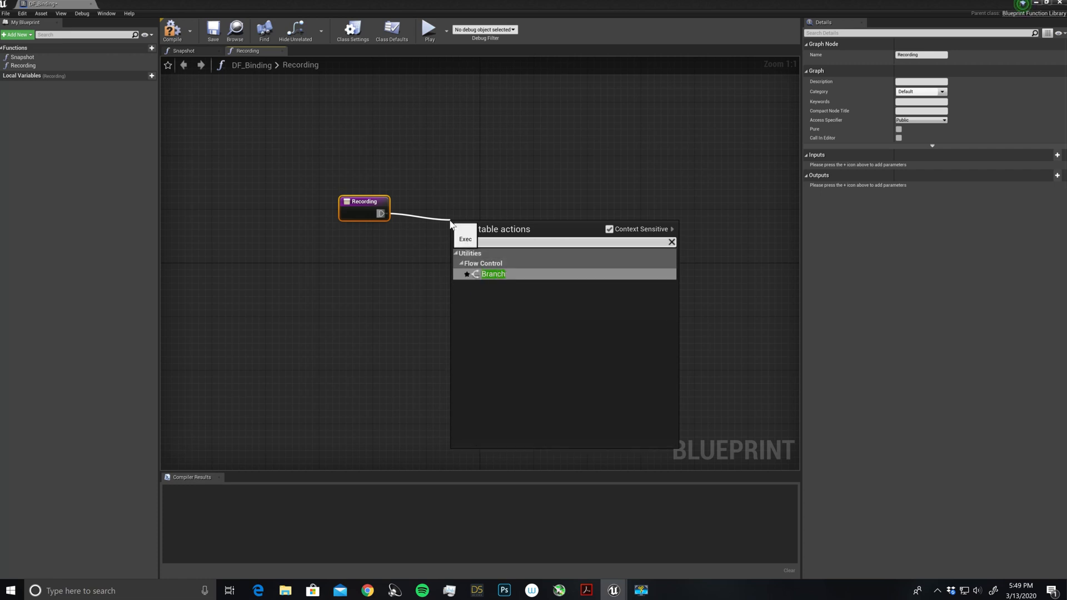
key("Return")
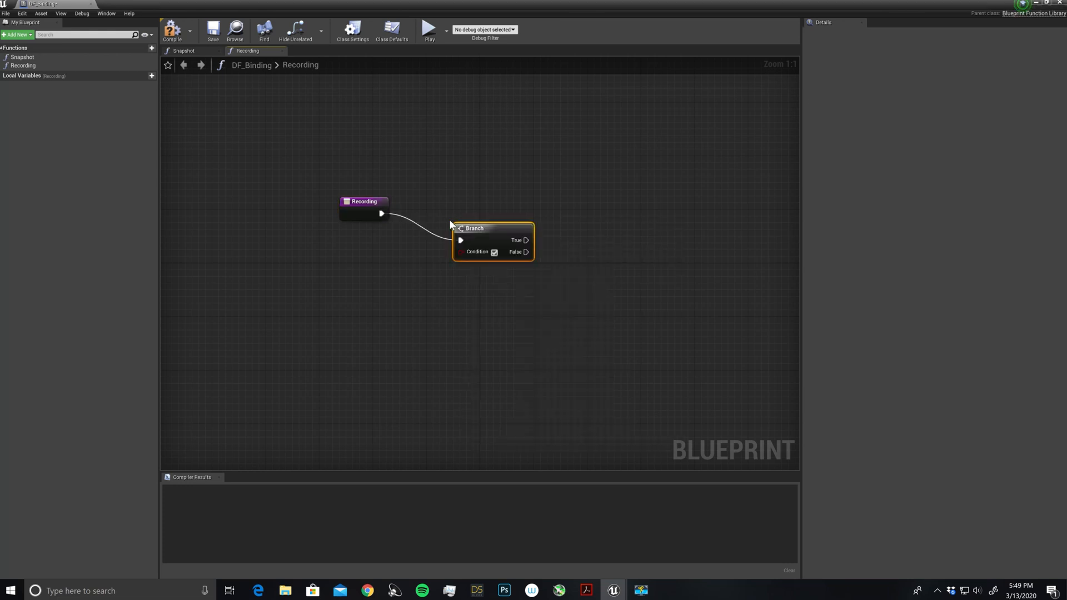
left_click_drag(496, 224, 509, 203)
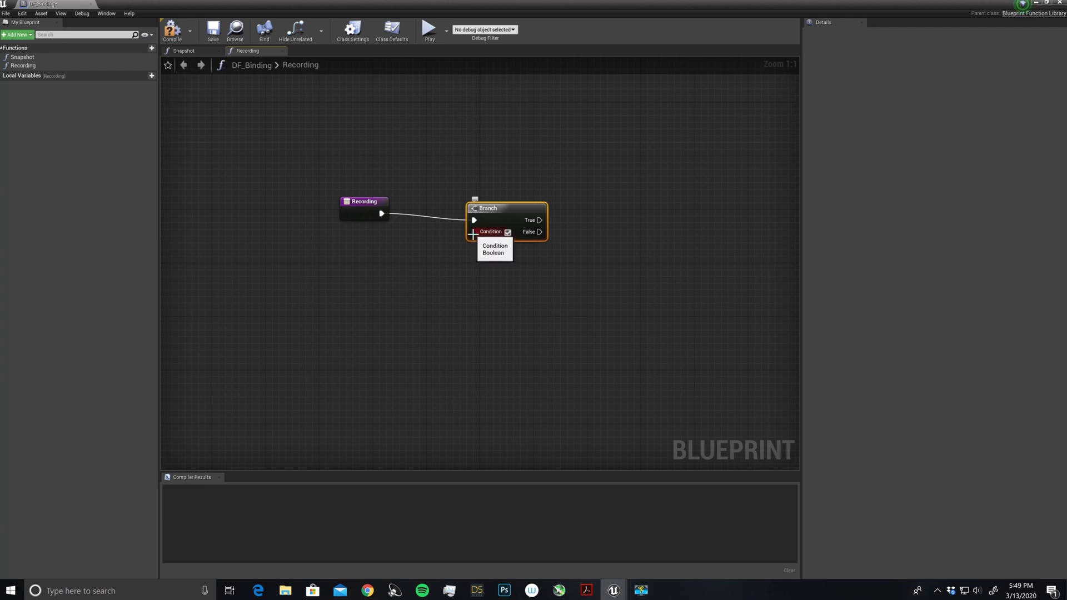
- Feed the Branch condition from an Is DragonFly Recording node placed below the Recording entry node
left_click_drag(473, 234, 404, 253)
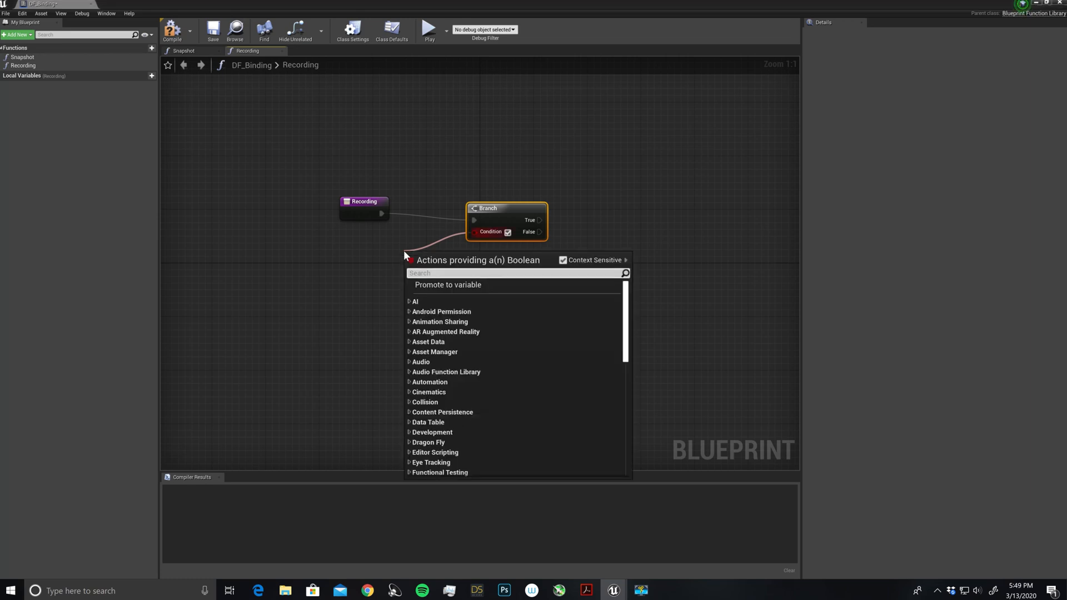
type("dragonfly")
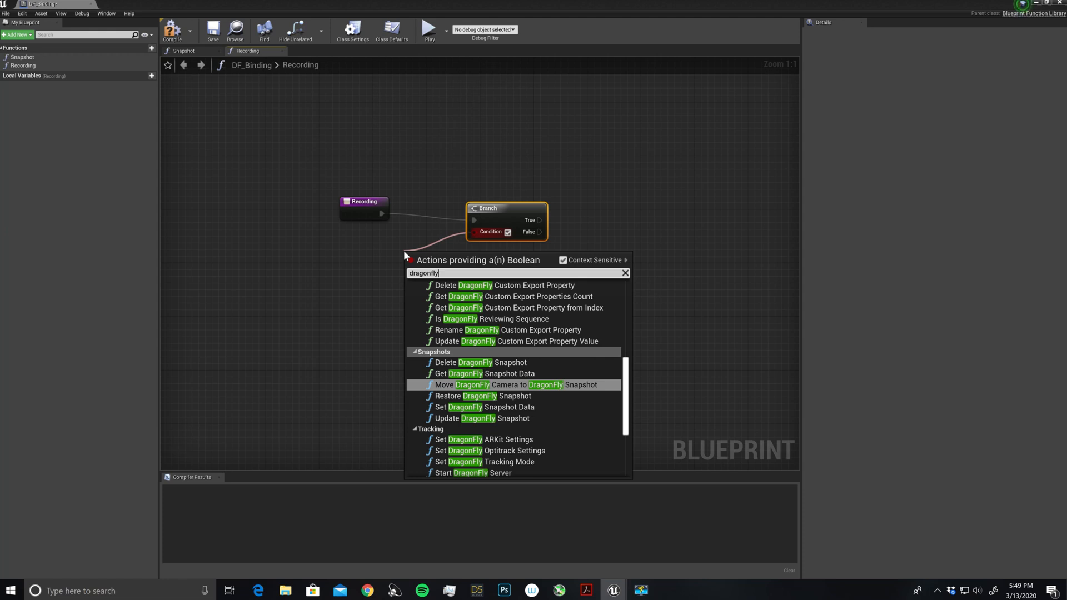
type(" re")
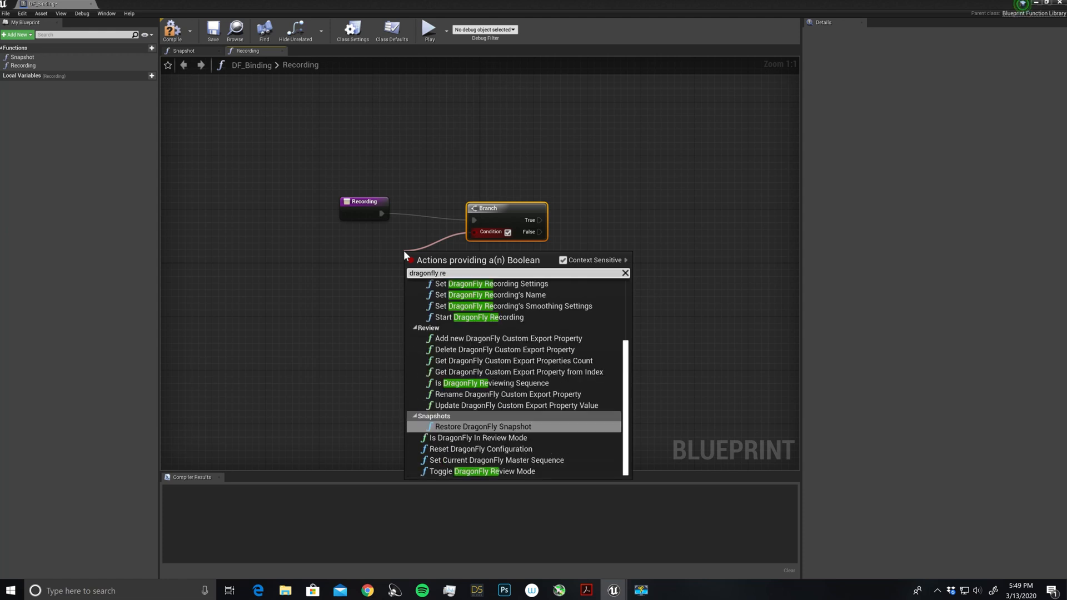
type("cordin")
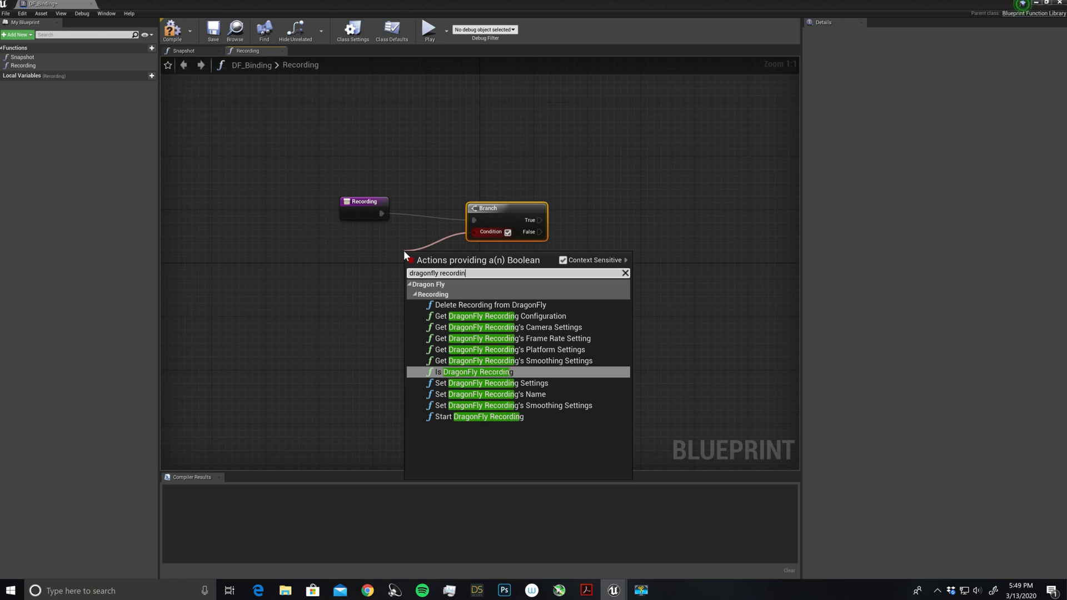
type("g")
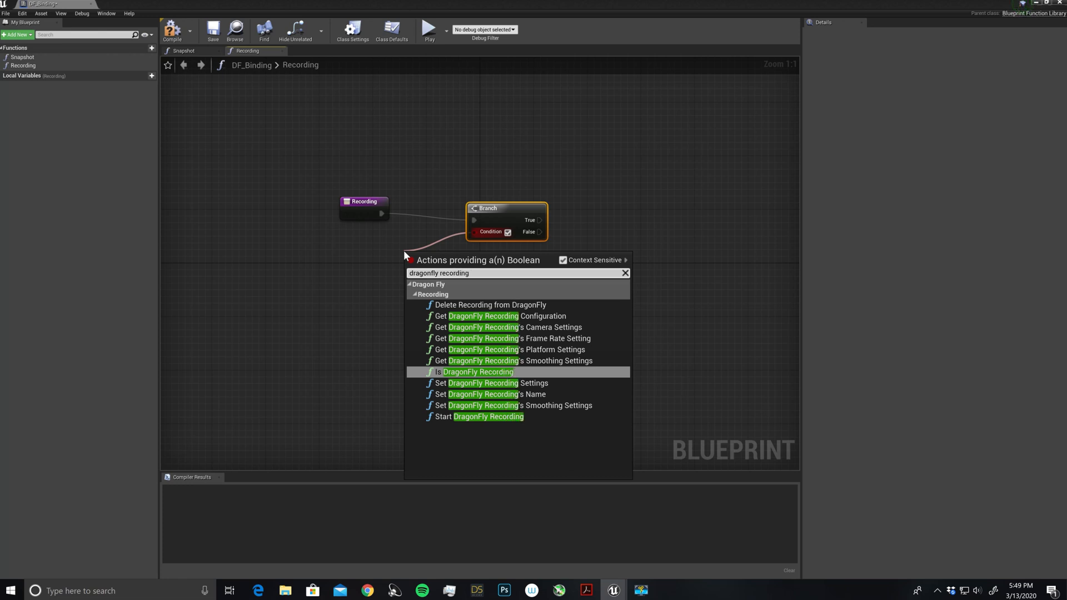
left_click(475, 374)
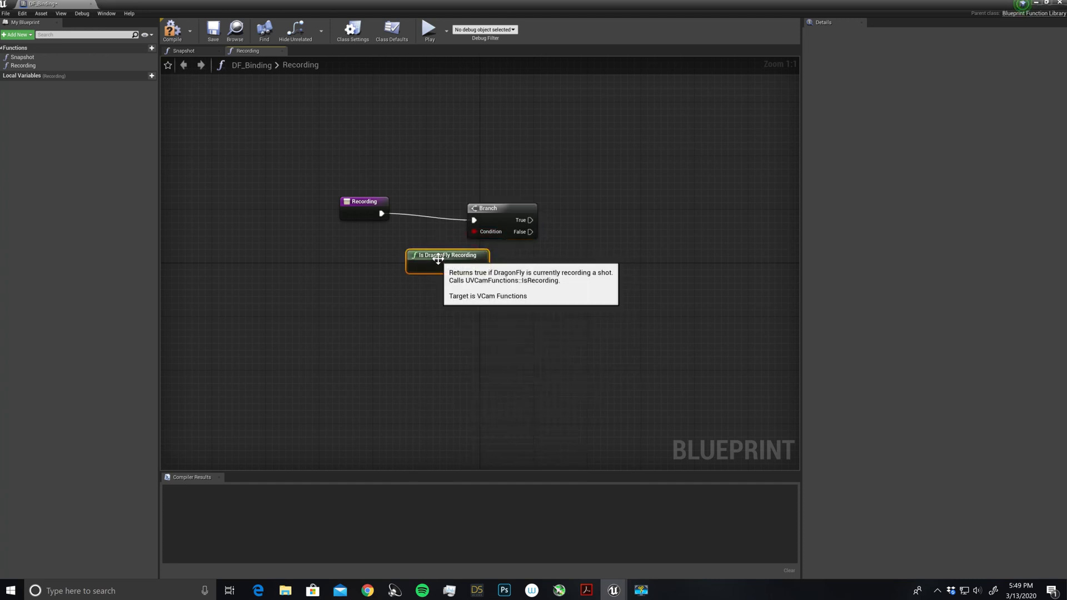
left_click_drag(438, 259, 378, 251)
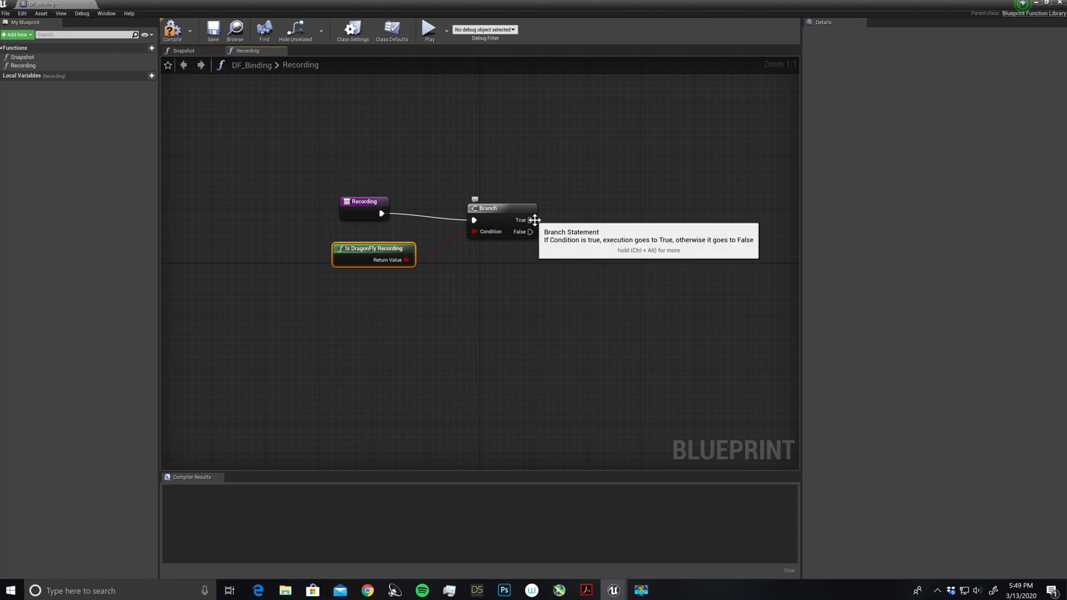
- Connect an End DragonFly Recording node to the Branch's True output and raise it slightly above the Branch
left_click_drag(532, 211, 587, 206)
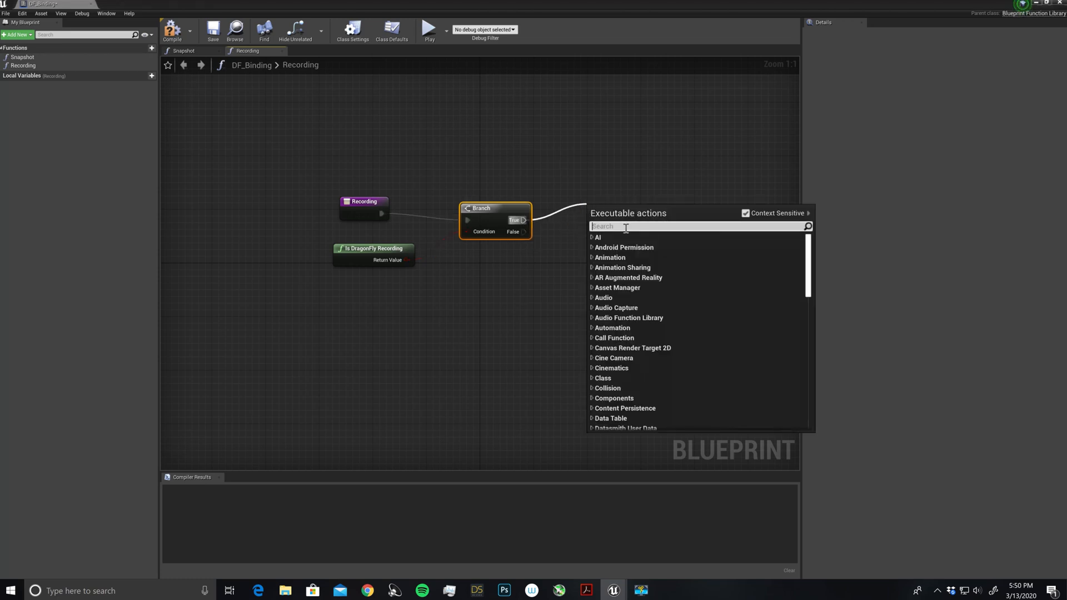
type("en")
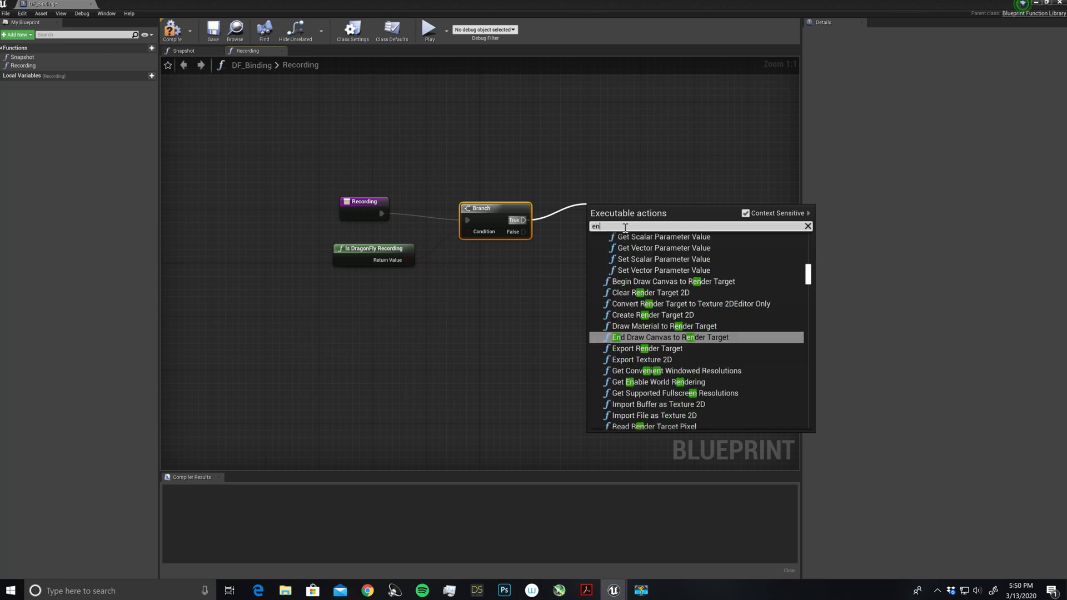
type("d re")
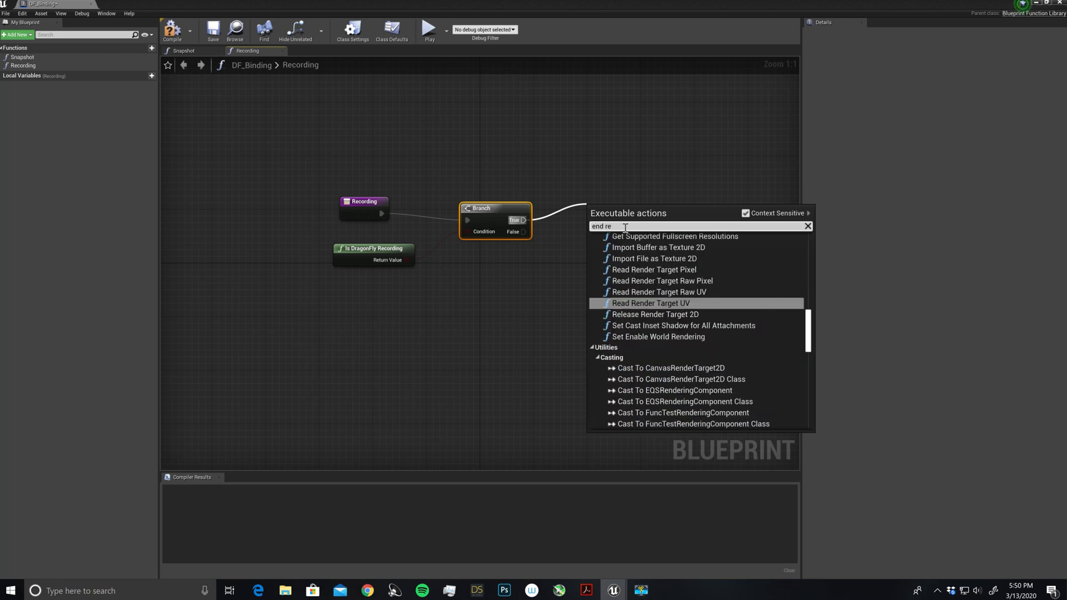
key("BackSpace")
key("BackSpace")
key("BackSpace")
key("BackSpace")
key("BackSpace")
key("BackSpace")
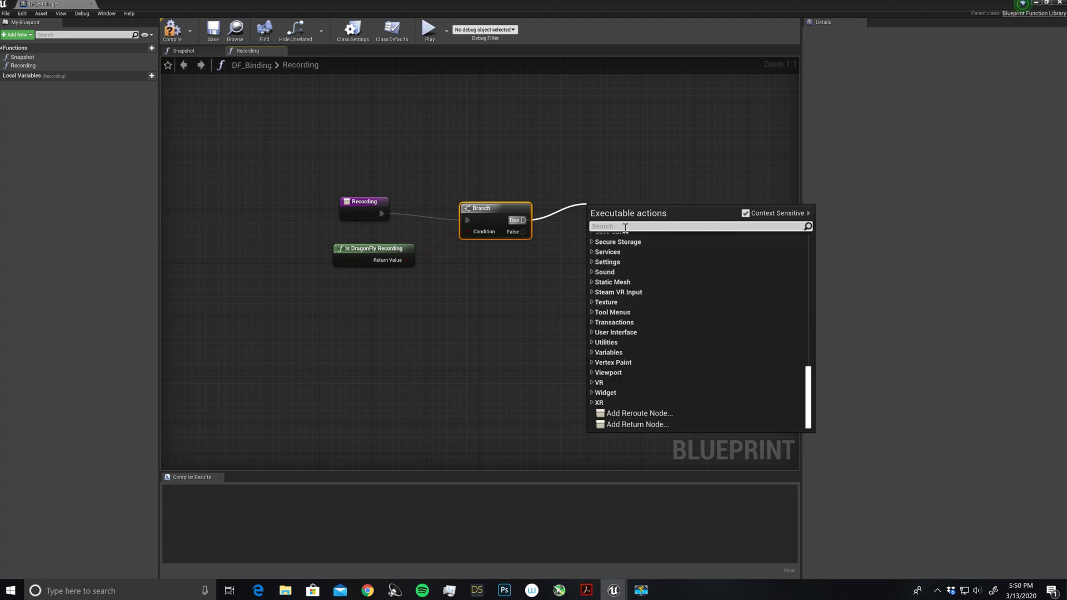
type("dragon")
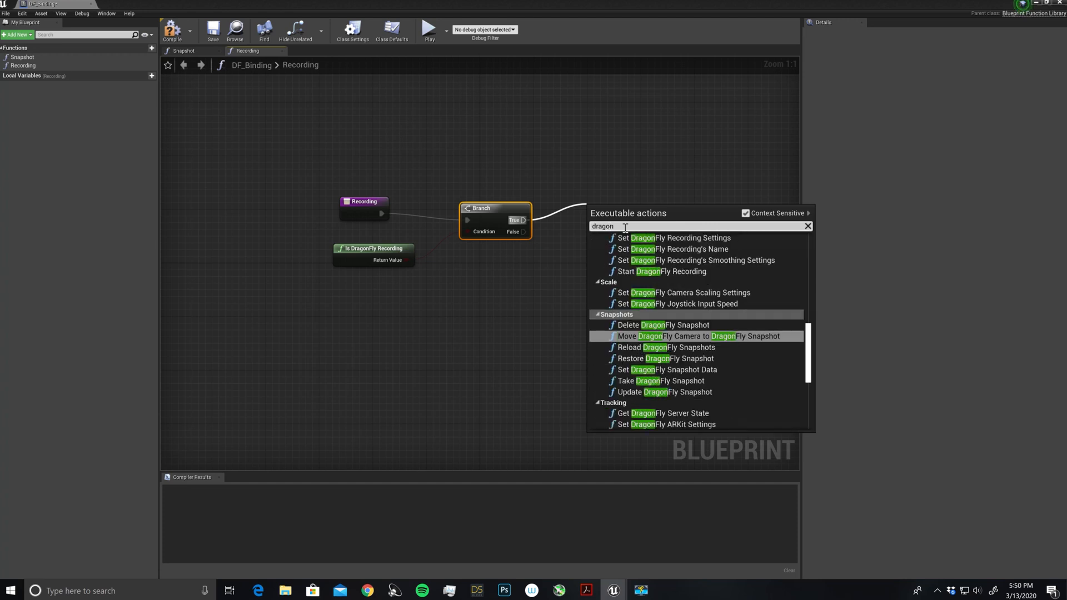
type("fly")
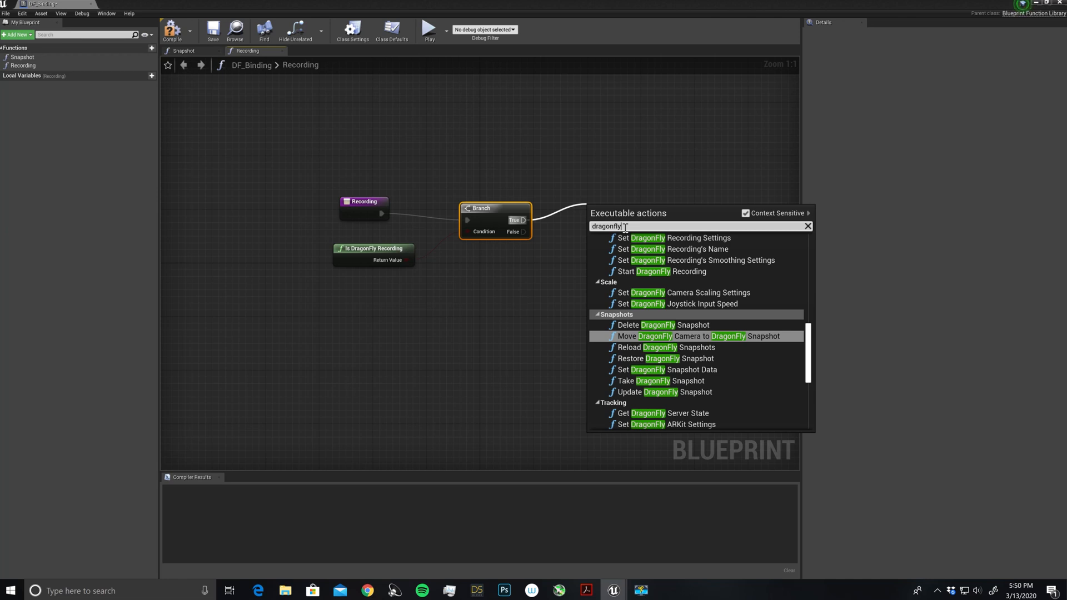
type(" re")
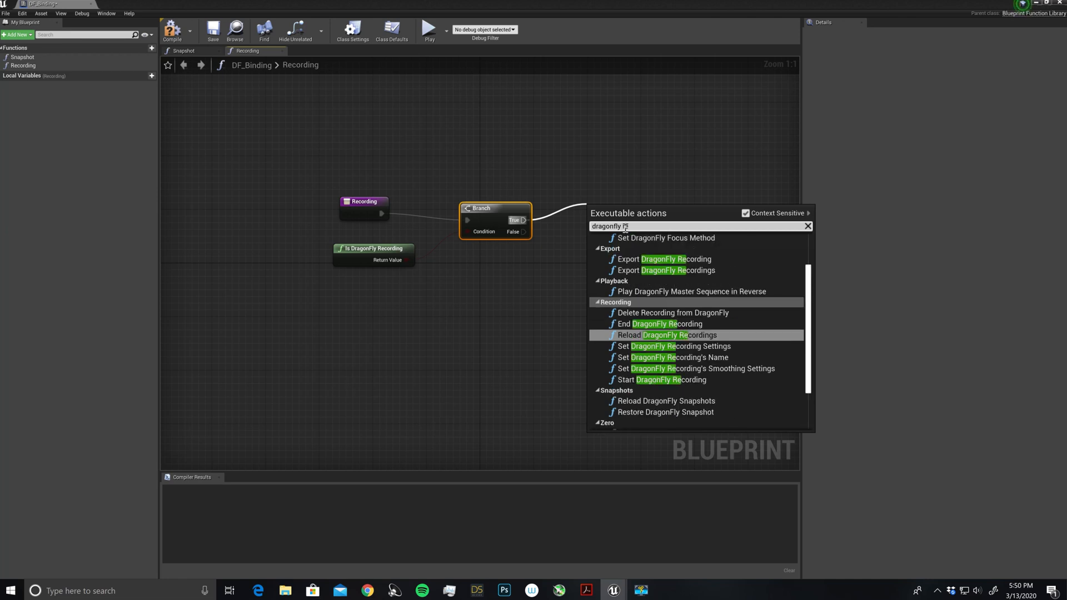
type("cordin")
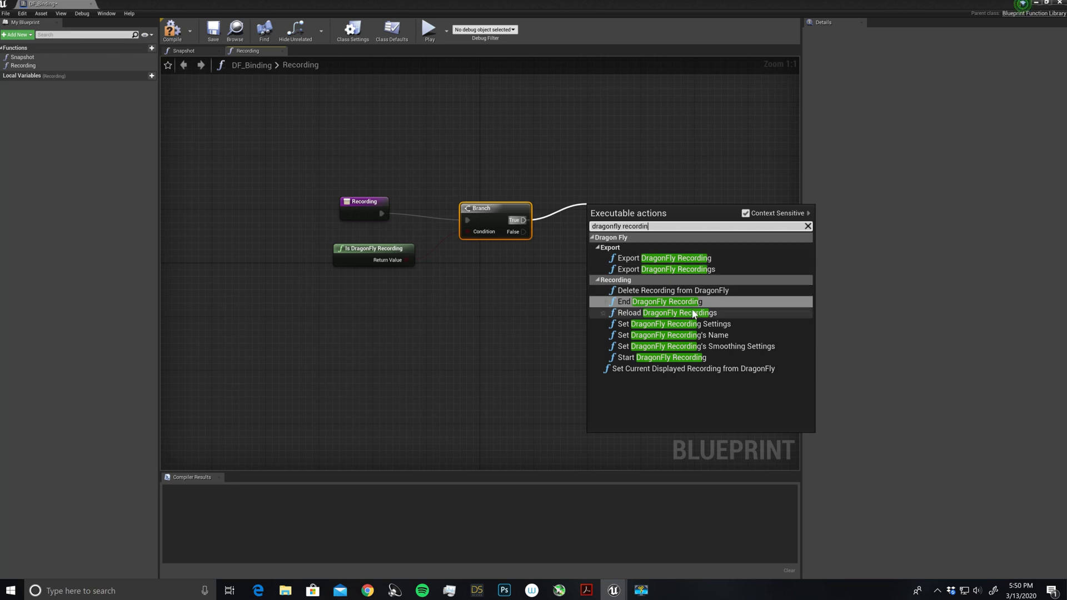
left_click(624, 227)
type("end")
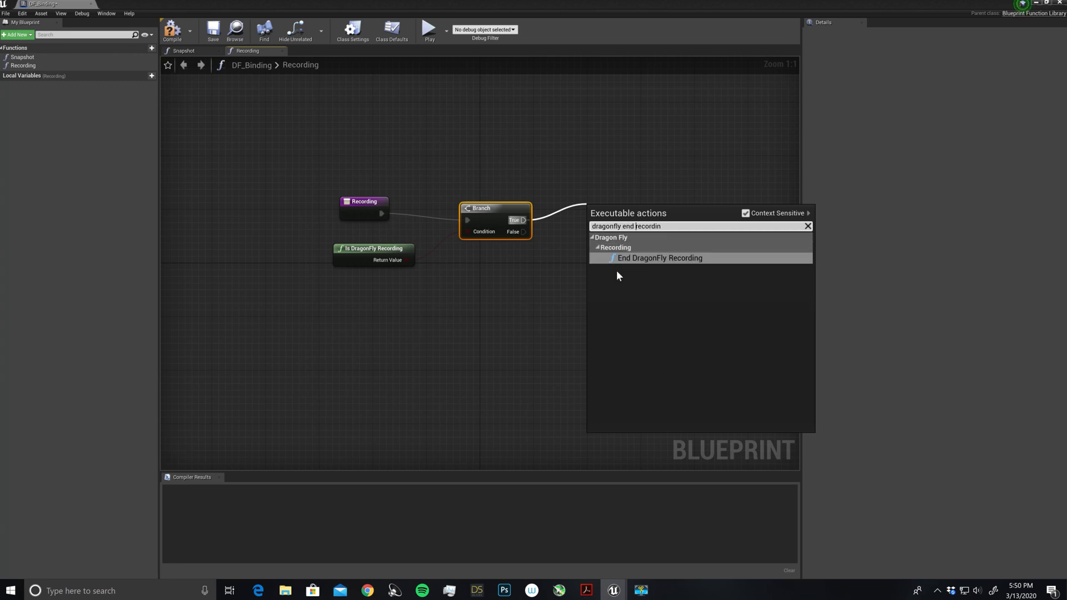
left_click(655, 258)
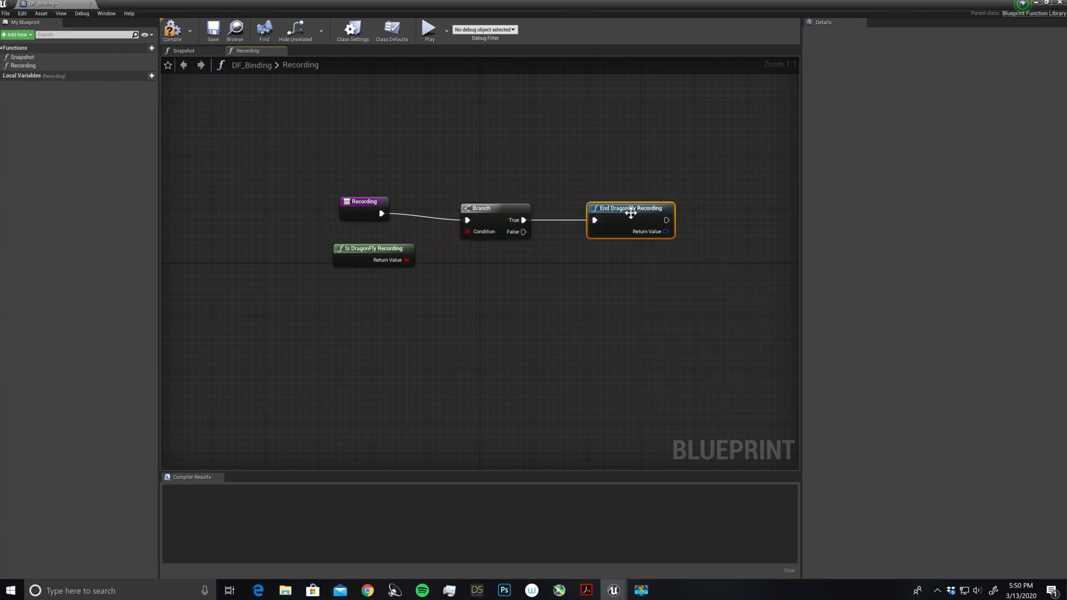
mouse_move(626, 208)
left_mouse_down()
mouse_move(618, 177)
mouse_move(619, 188)
left_mouse_up()
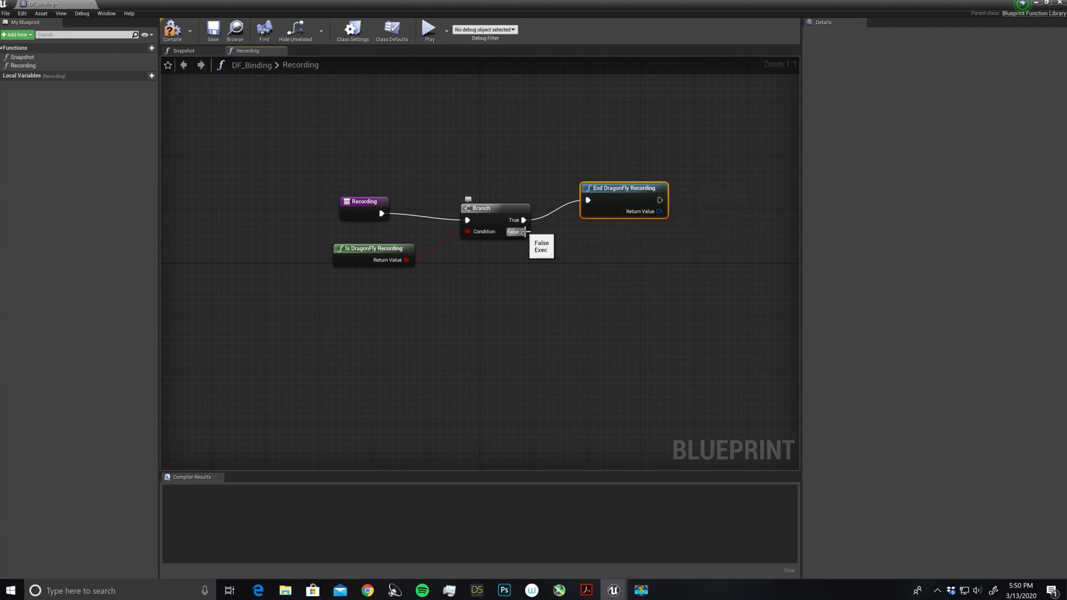
- Connect a Start DragonFly Recording node to the Branch's False output
left_click_drag(525, 232, 599, 248)
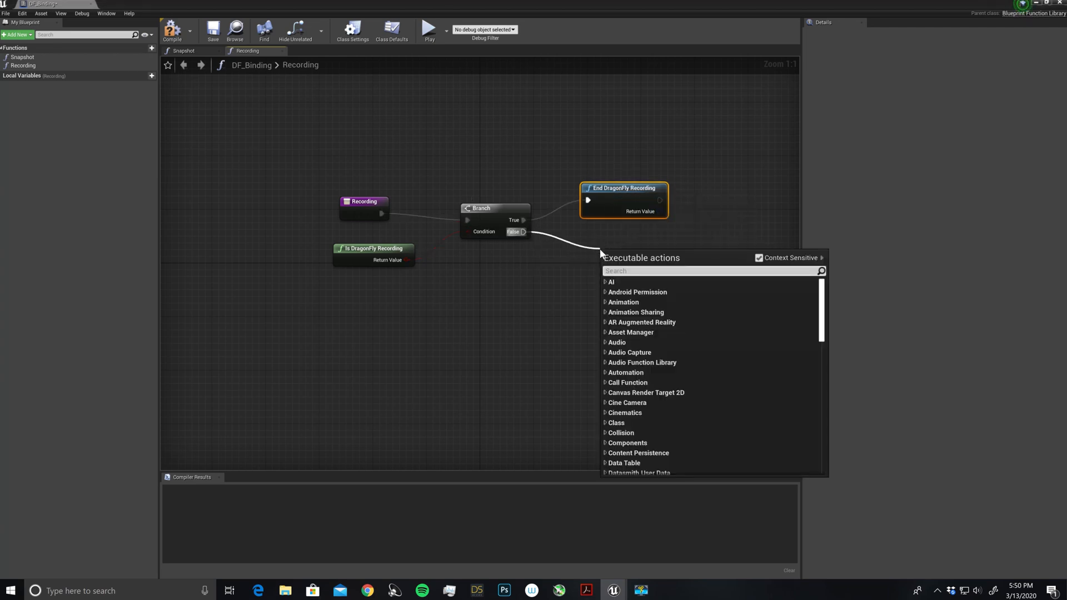
type("dragon")
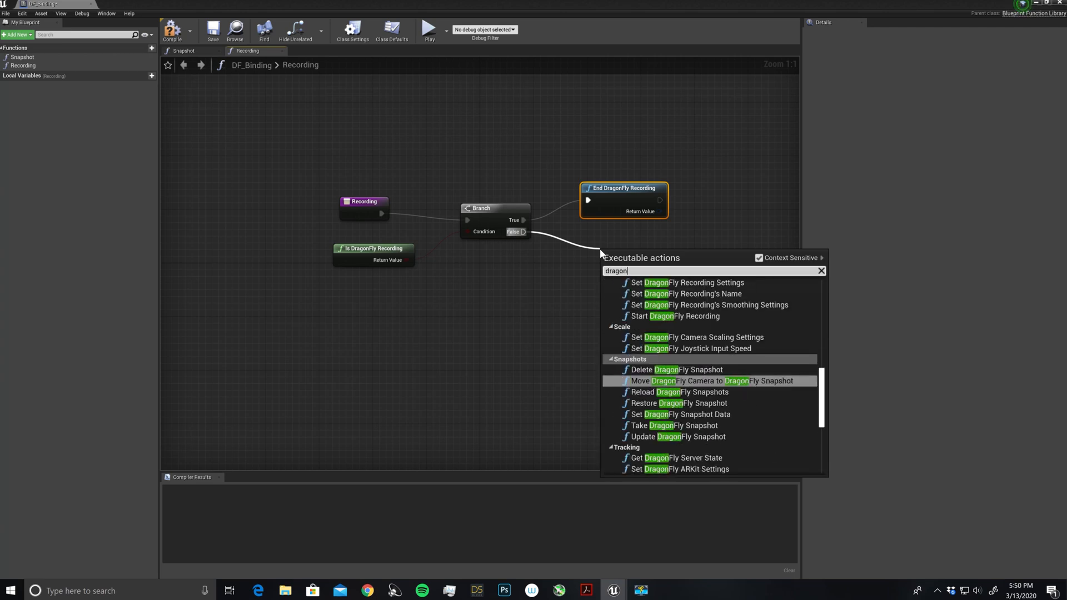
type("fly ")
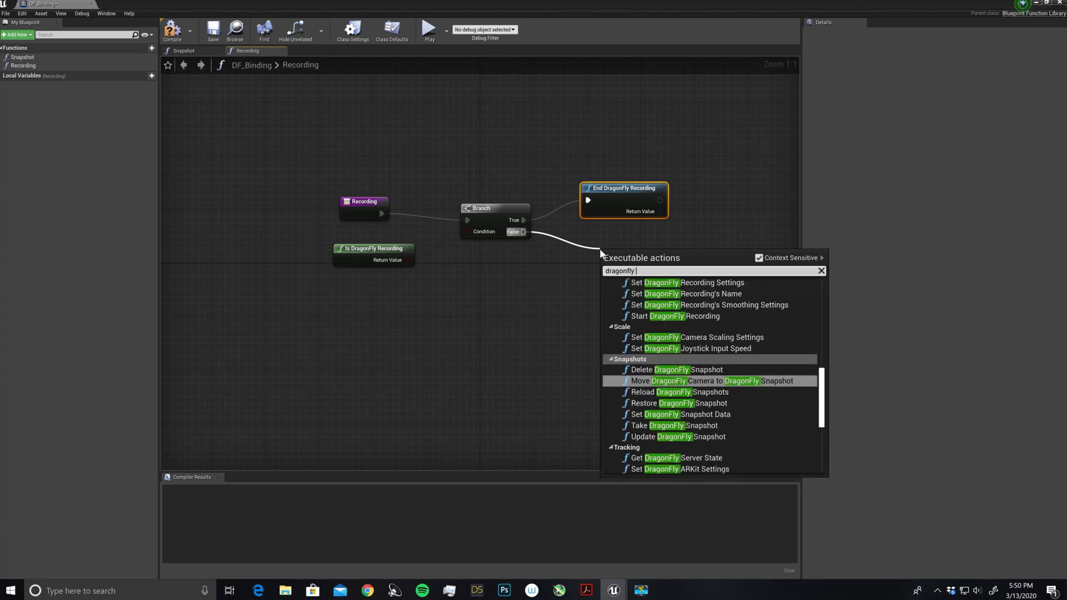
type("sta")
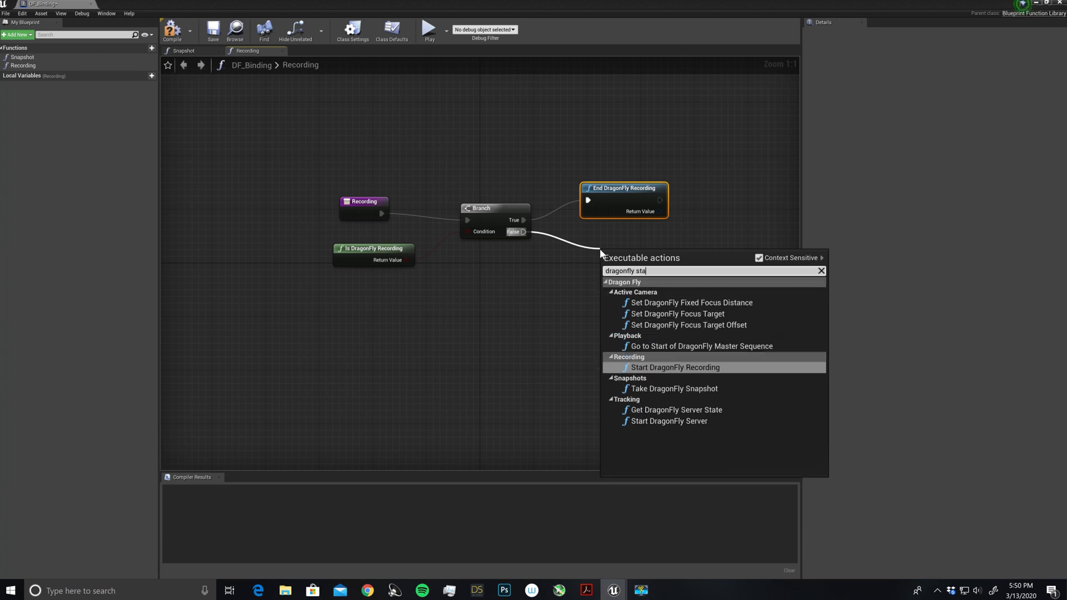
type("rt")
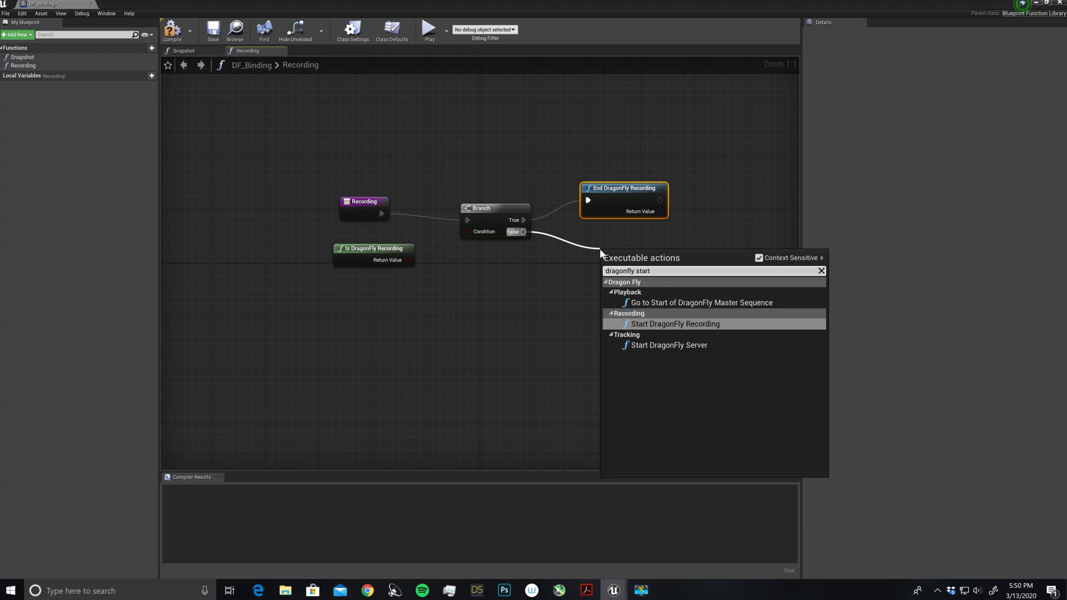
type(" re")
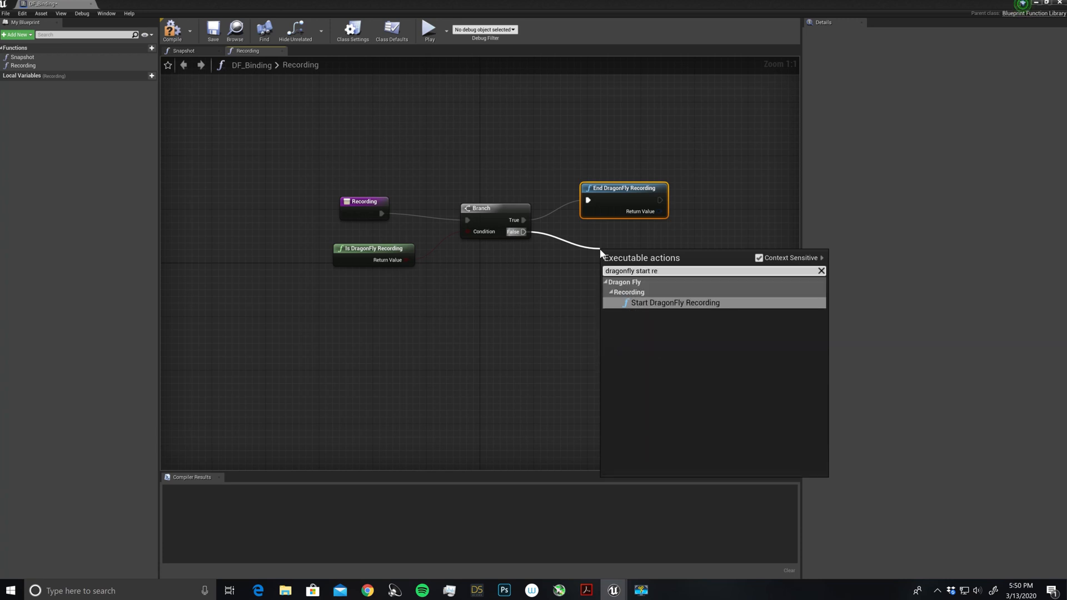
left_click(653, 303)
- Align the Branch with the Recording entry node and place Start DragonFly Recording directly below End DragonFly Recording
left_click_drag(634, 248, 620, 234)
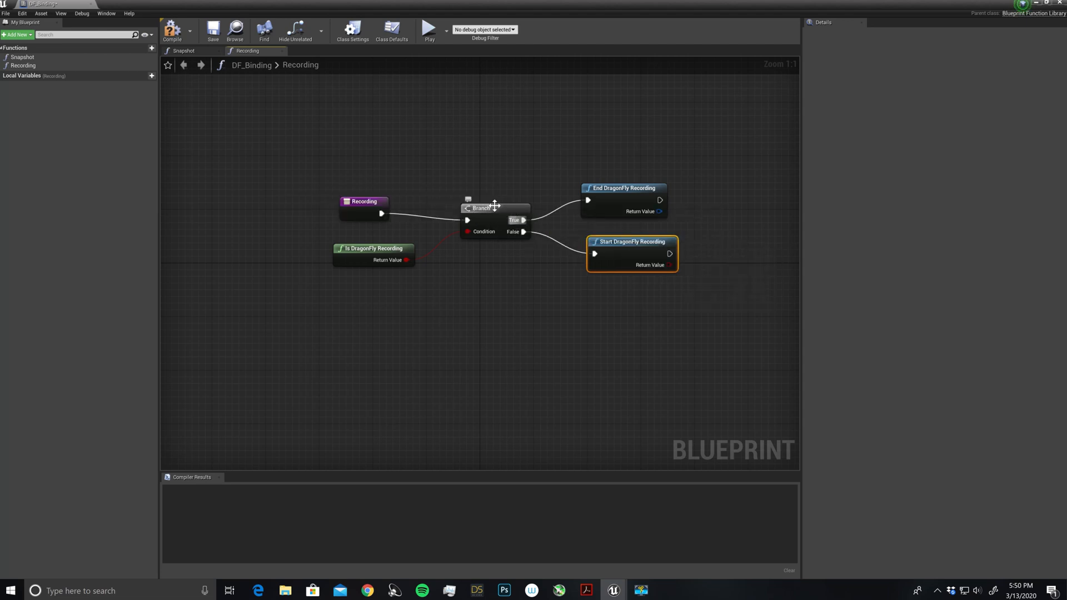
left_click_drag(494, 206, 501, 199)
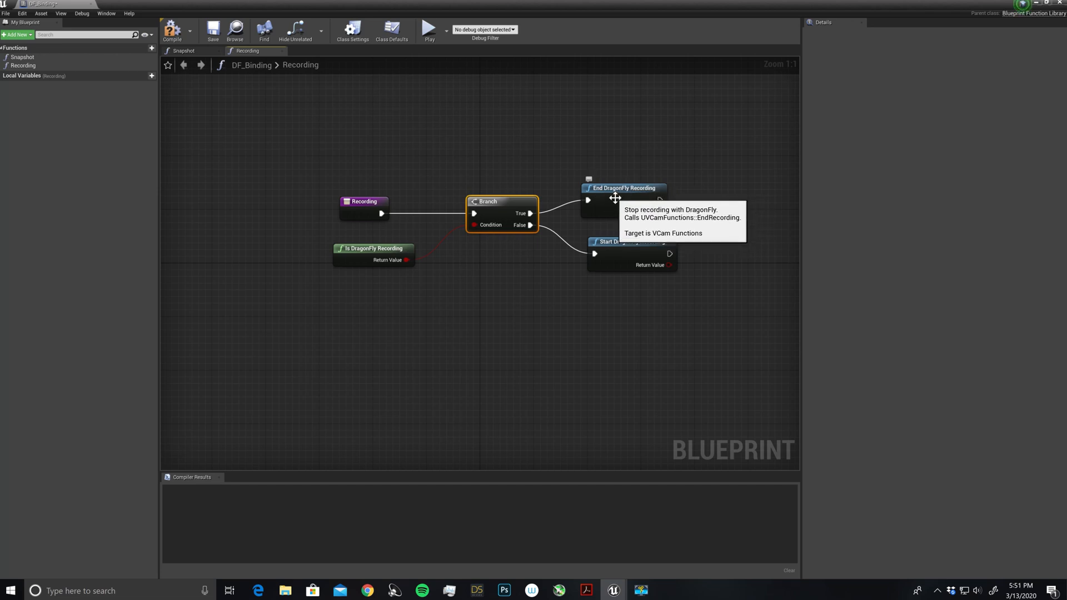
left_click_drag(617, 242, 611, 248)
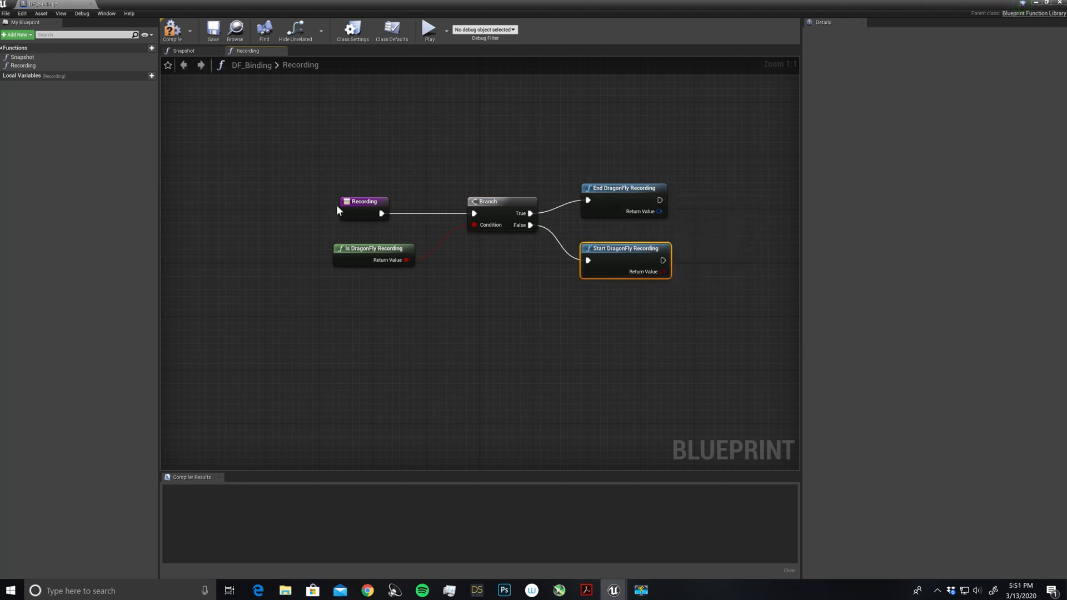
- Compile and save the DF_Binding library, and minimize its Blueprint editor window
left_click(174, 34)
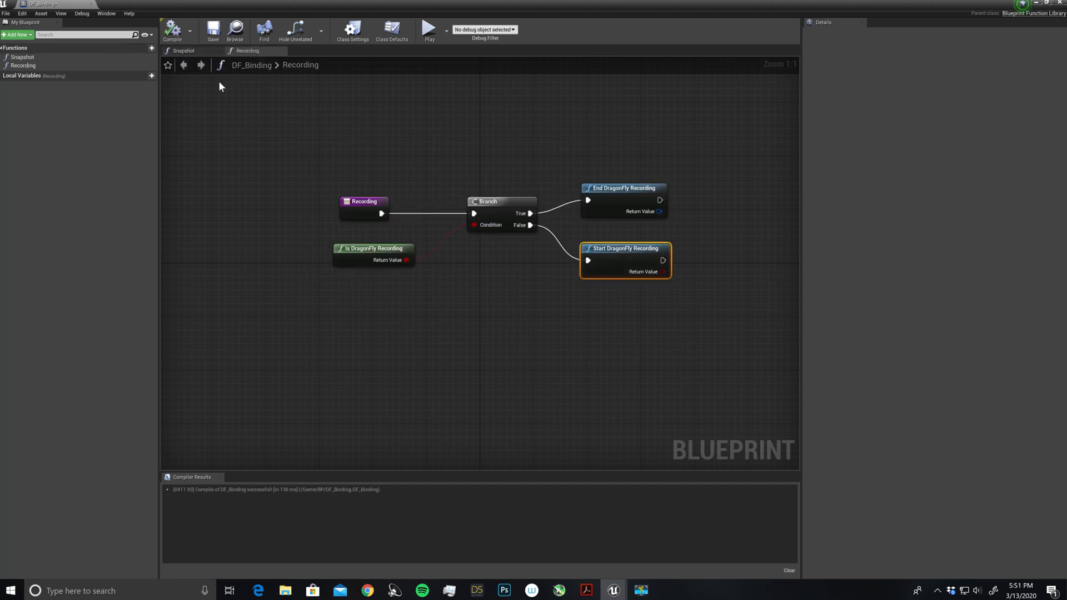
left_click(213, 31)
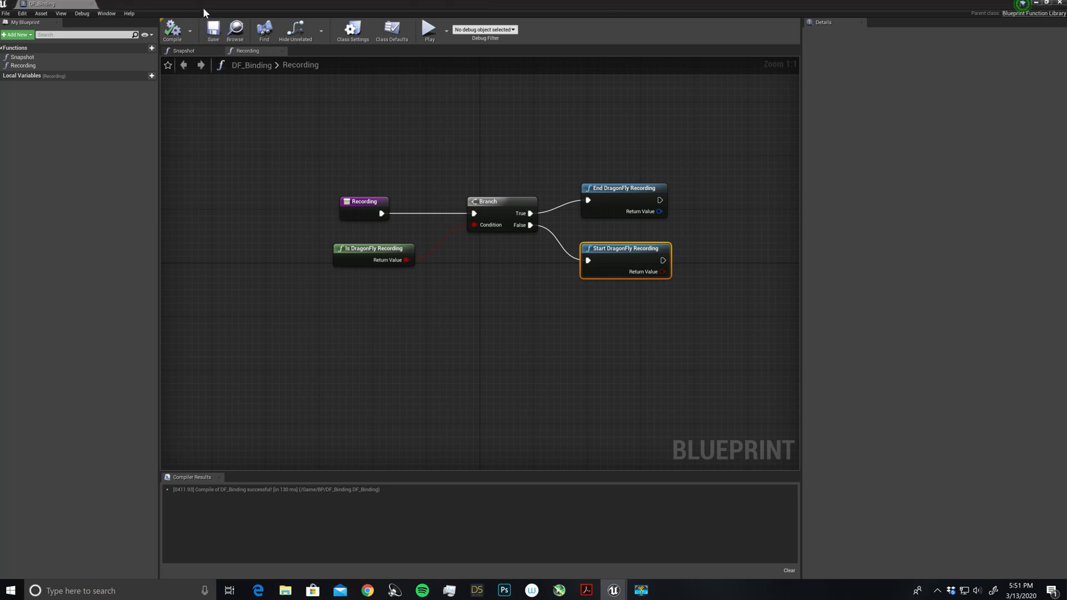
left_click(1036, 5)
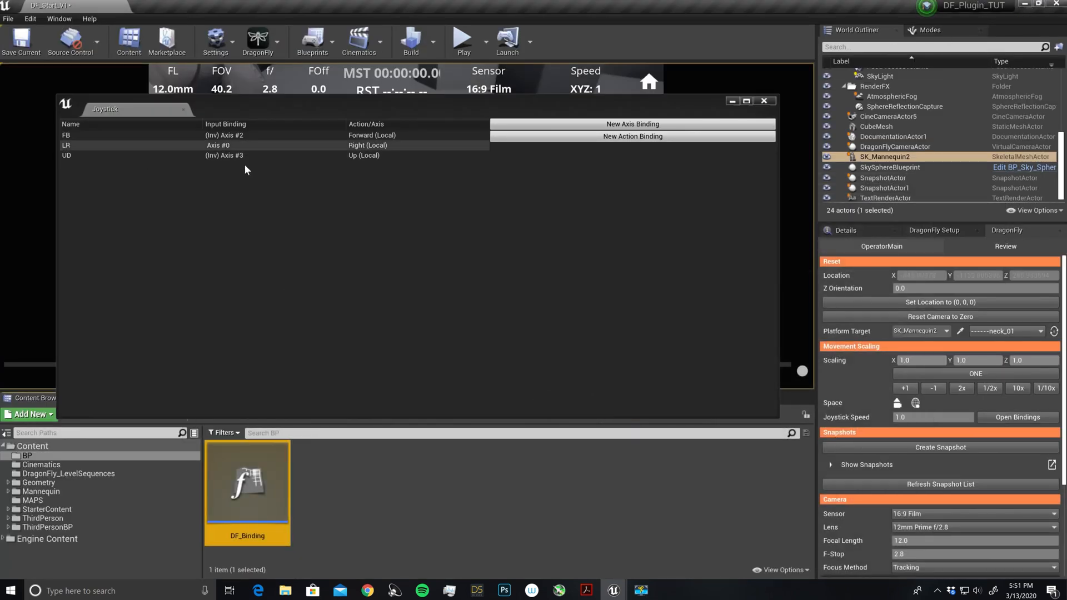
- Add two new action bindings to the DragonFly joystick bindings
left_click(1009, 418)
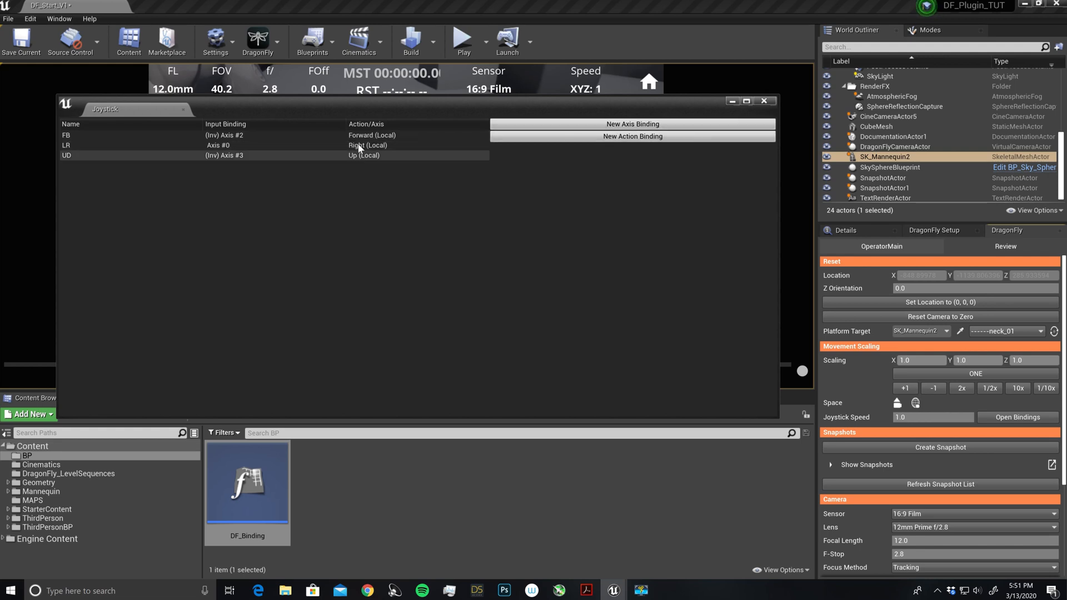
left_click(603, 137)
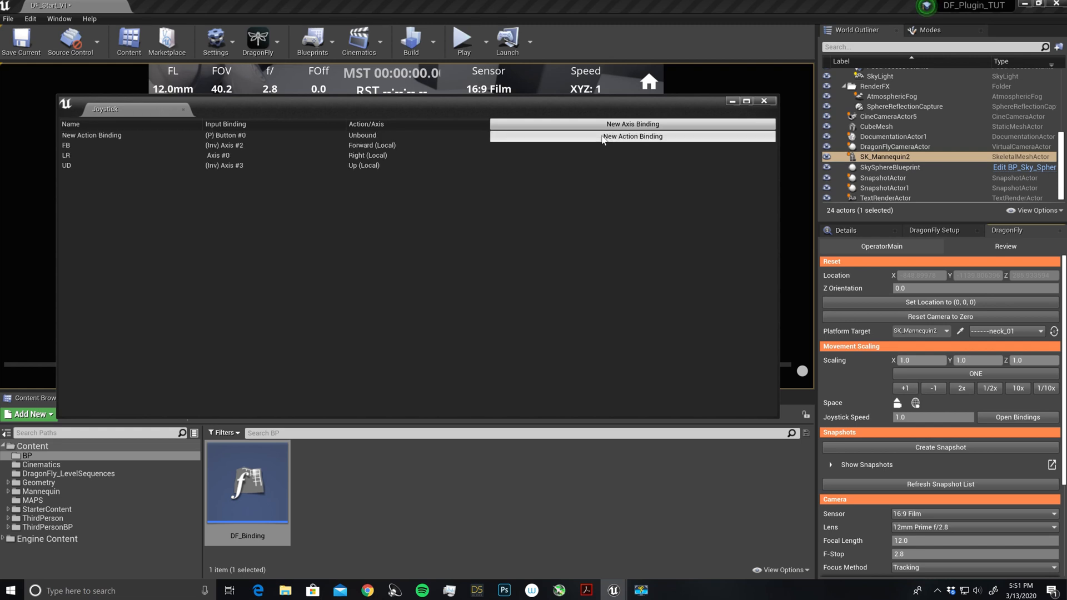
left_click(605, 137)
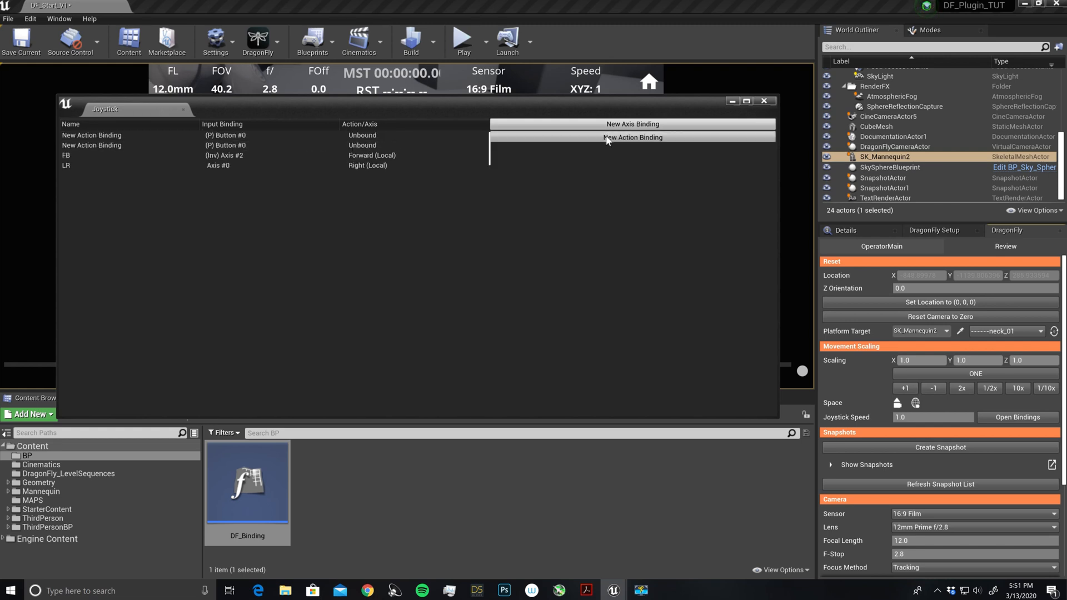
- Rename the first new action binding as Snapshots
left_click(108, 135)
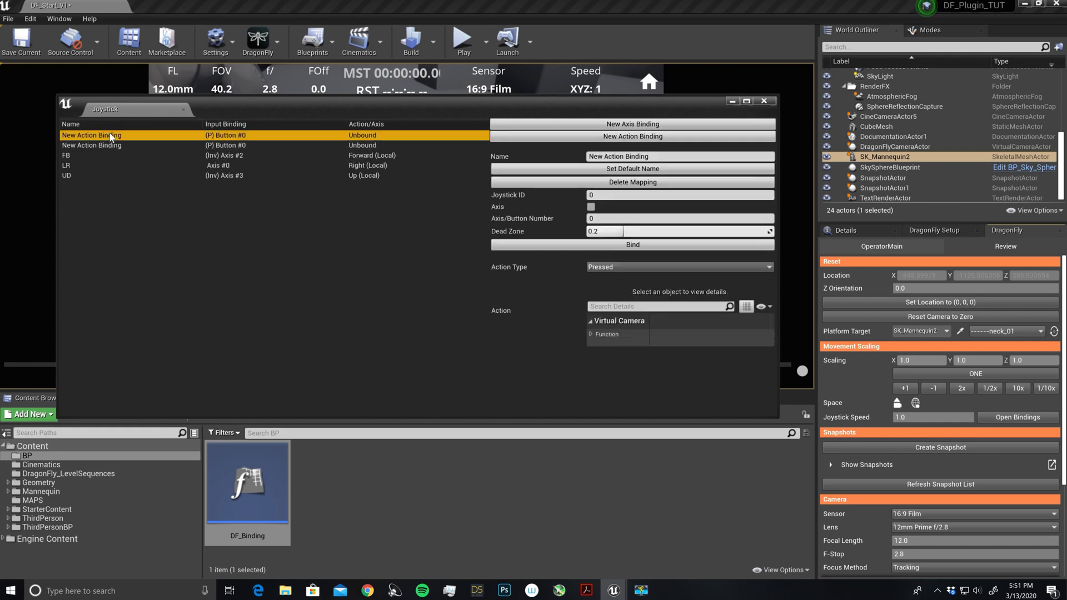
left_click(576, 149)
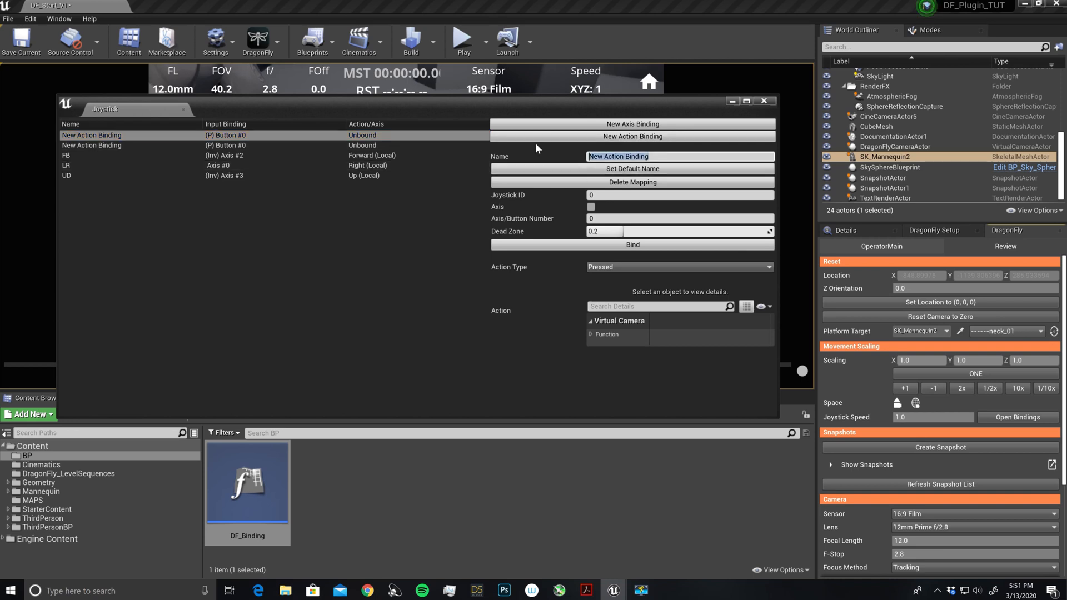
type("Snapshots")
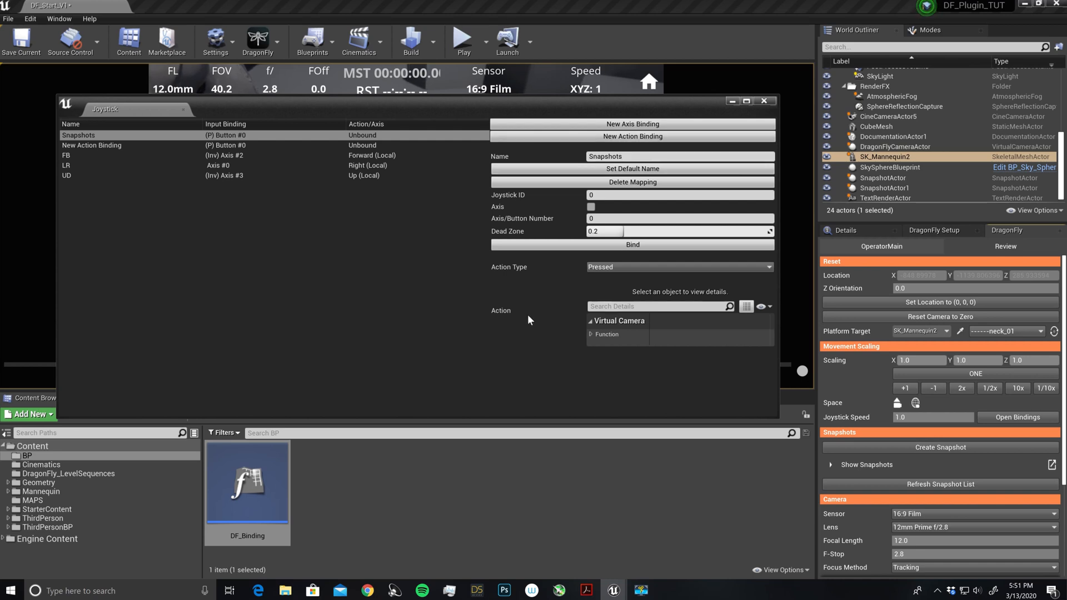
- Set the Snapshots binding's target library to DF_Binding with the Snapshot function, and enlarge the Joystick window to show more settings
left_click(591, 333)
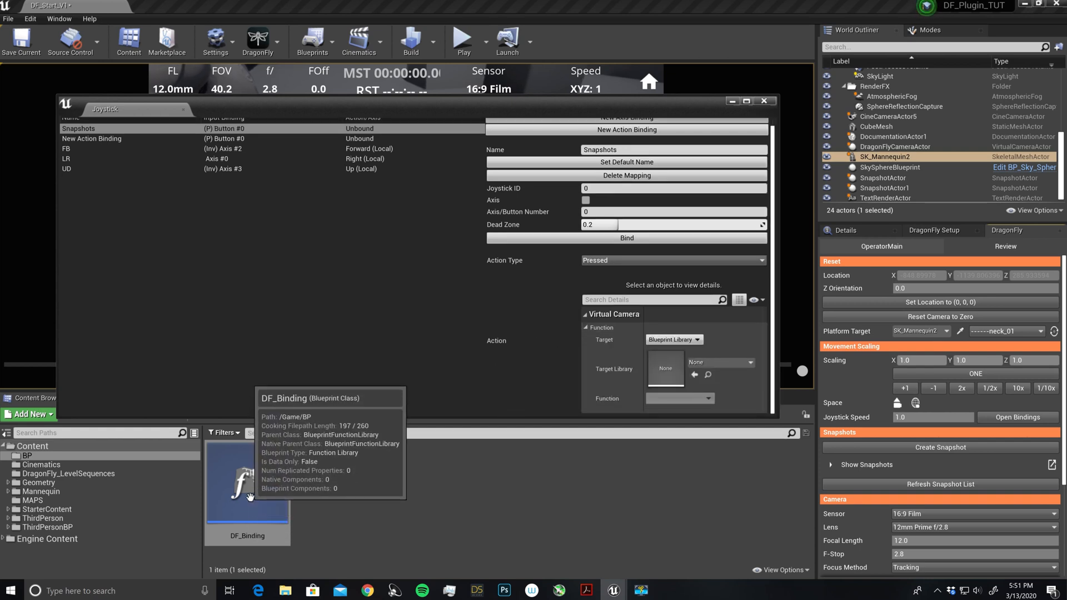
left_click(249, 496)
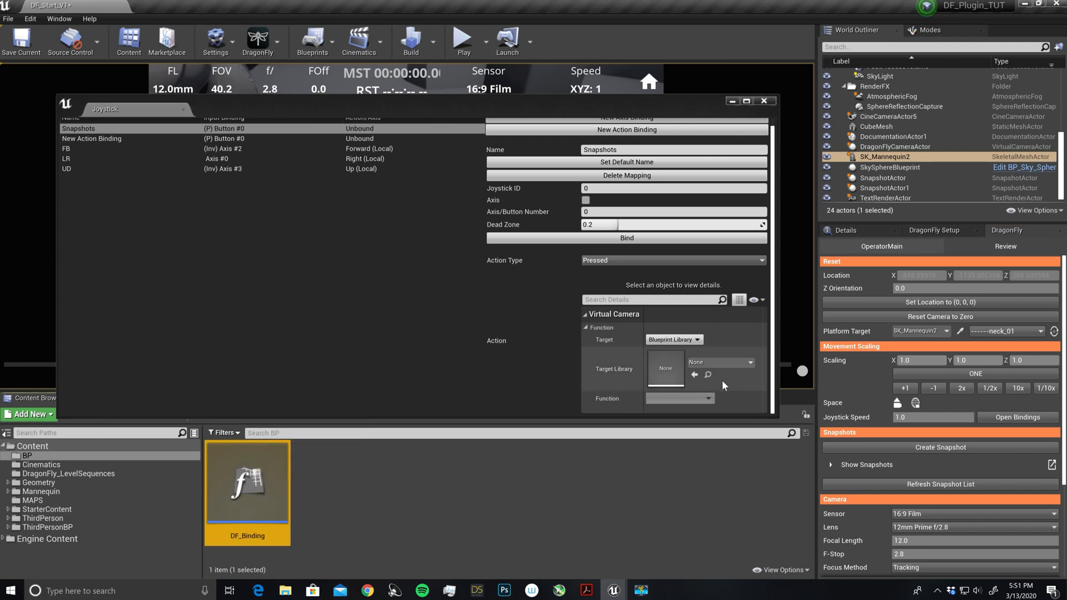
left_click(694, 375)
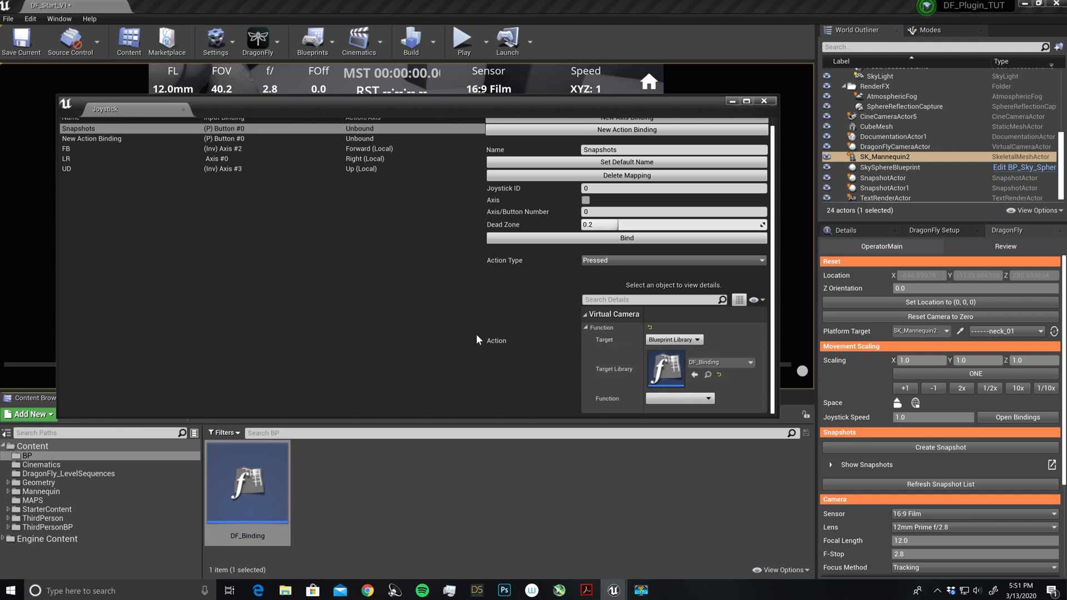
left_click(670, 402)
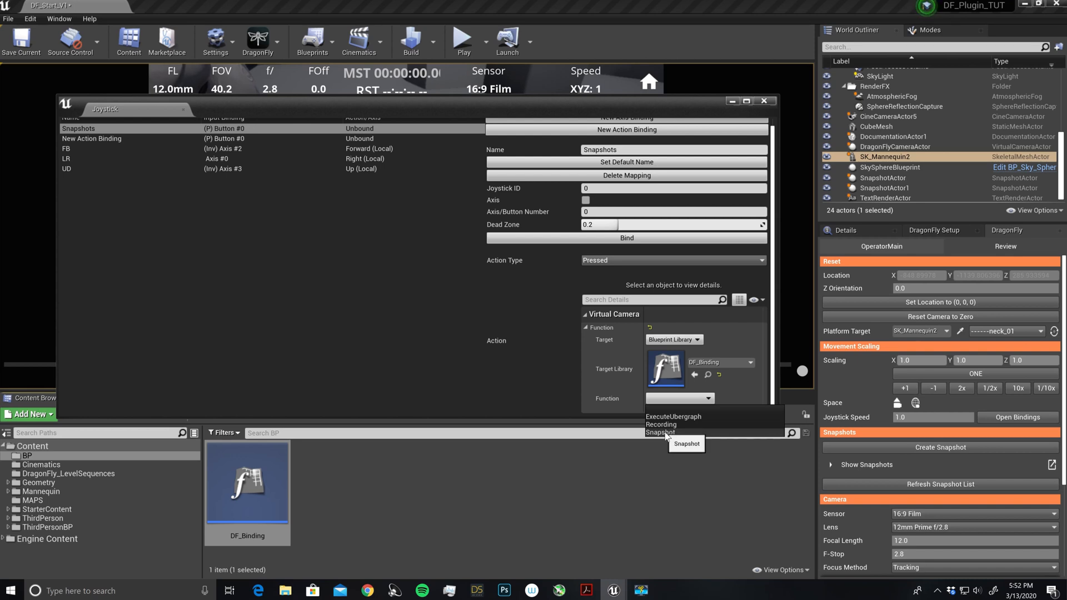
left_click(661, 433)
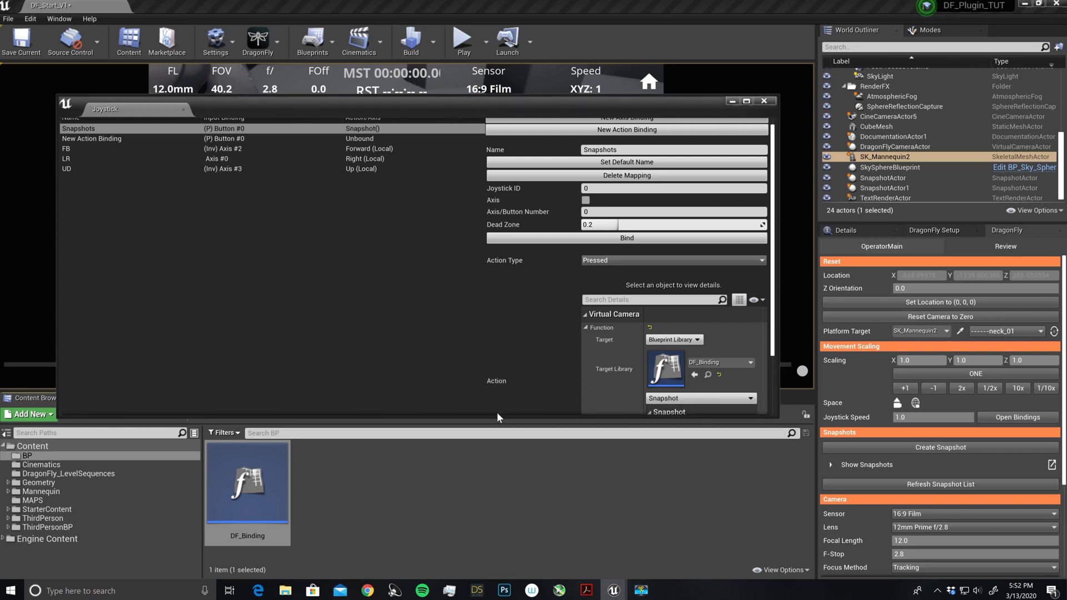
left_click_drag(496, 416, 493, 460)
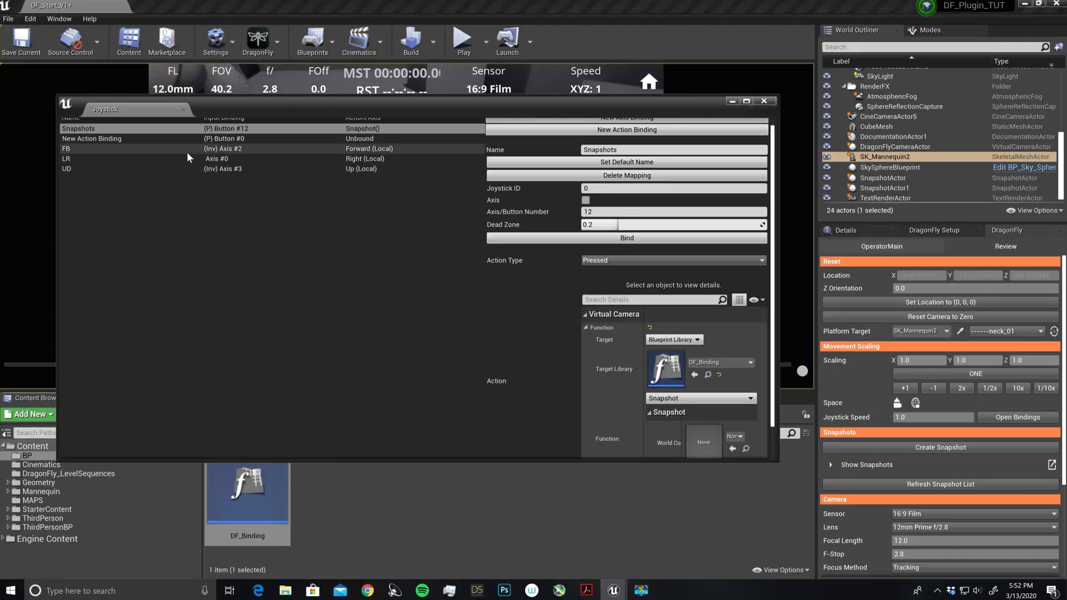
- Rename the second new action binding in the joystick bindings as Record
left_click(126, 142)
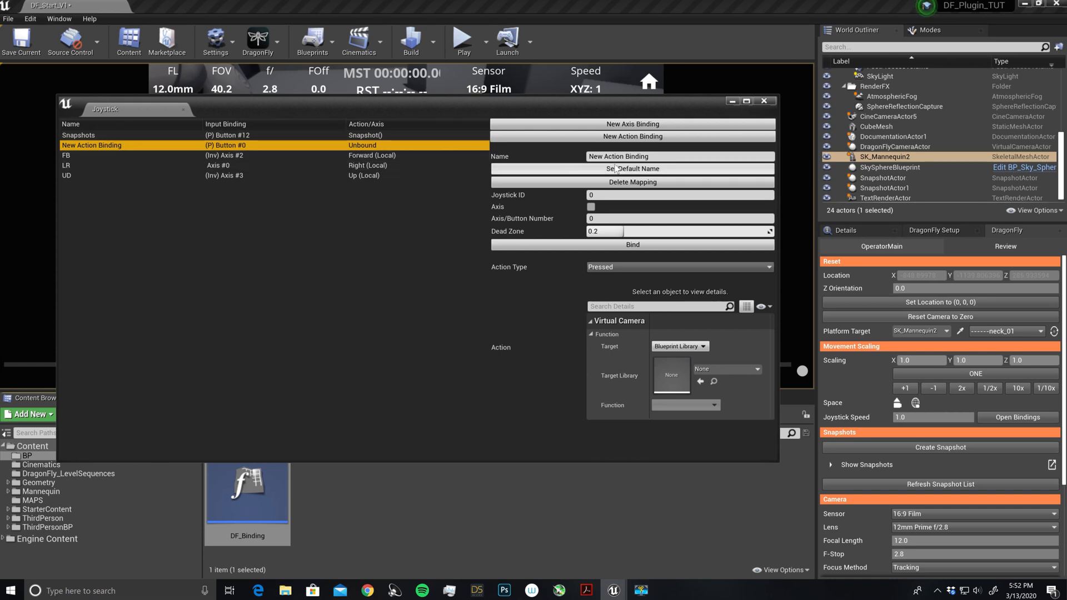
left_click_drag(526, 159, 517, 158)
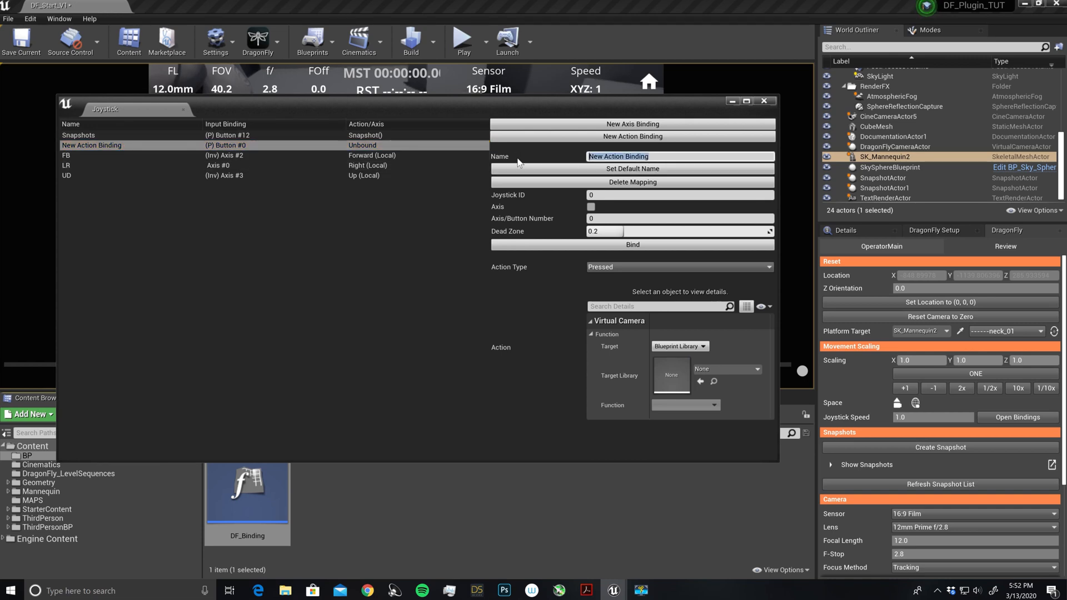
type("Record")
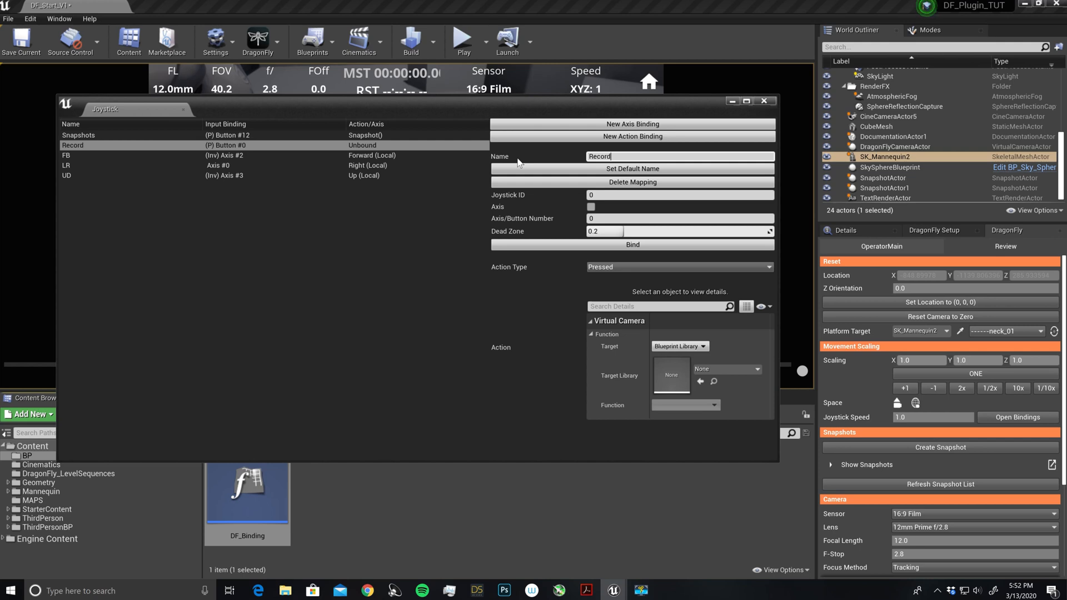
key("Return")
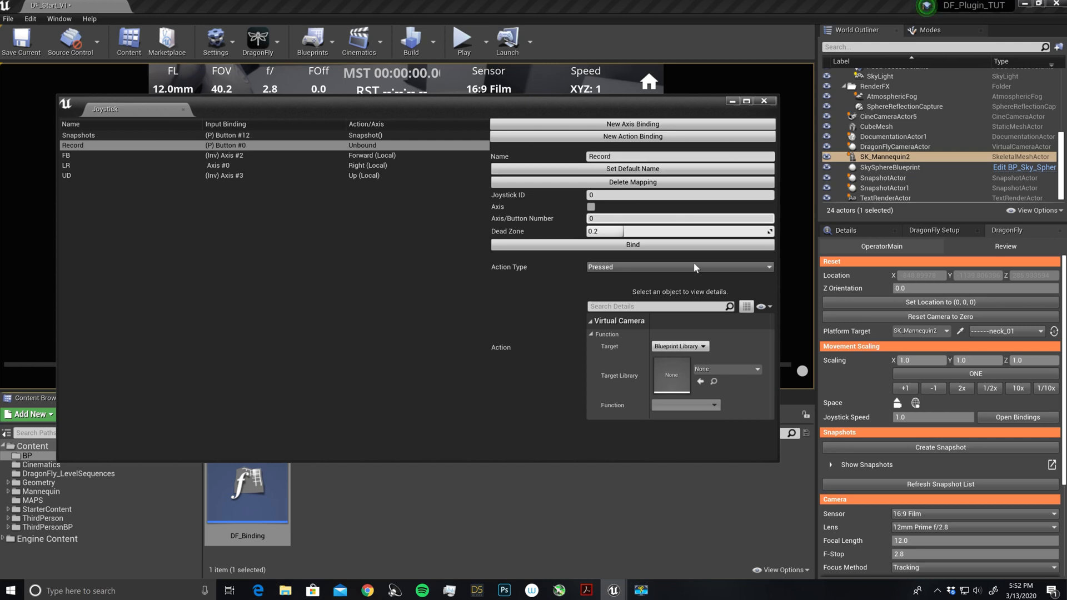
- Set the Record binding to the DF_Binding library's Recording function, bind it to button 13, and close the Joystick window
left_click(251, 492)
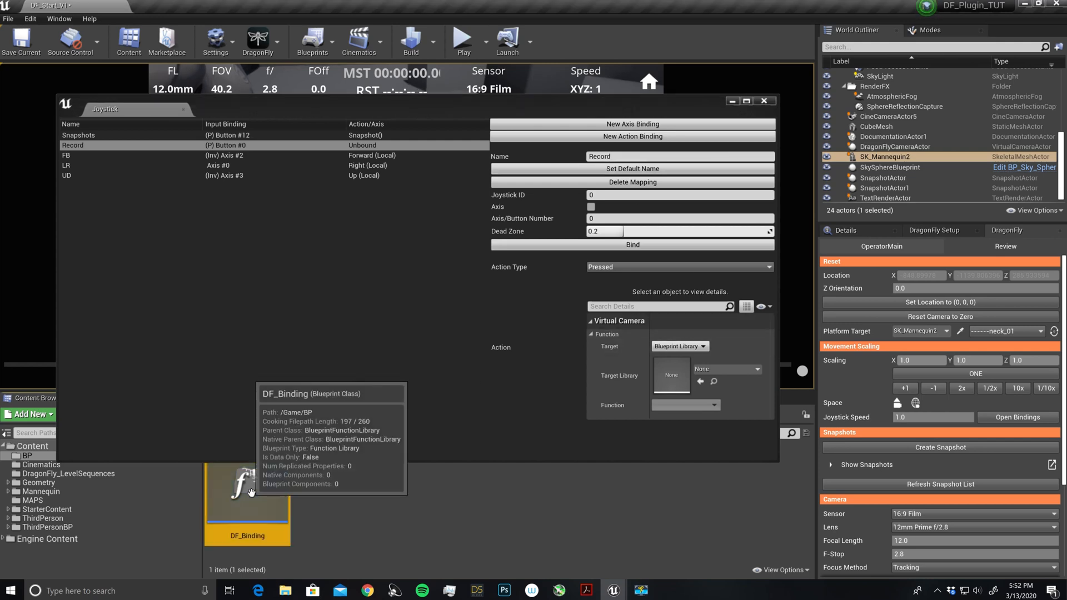
left_click(700, 382)
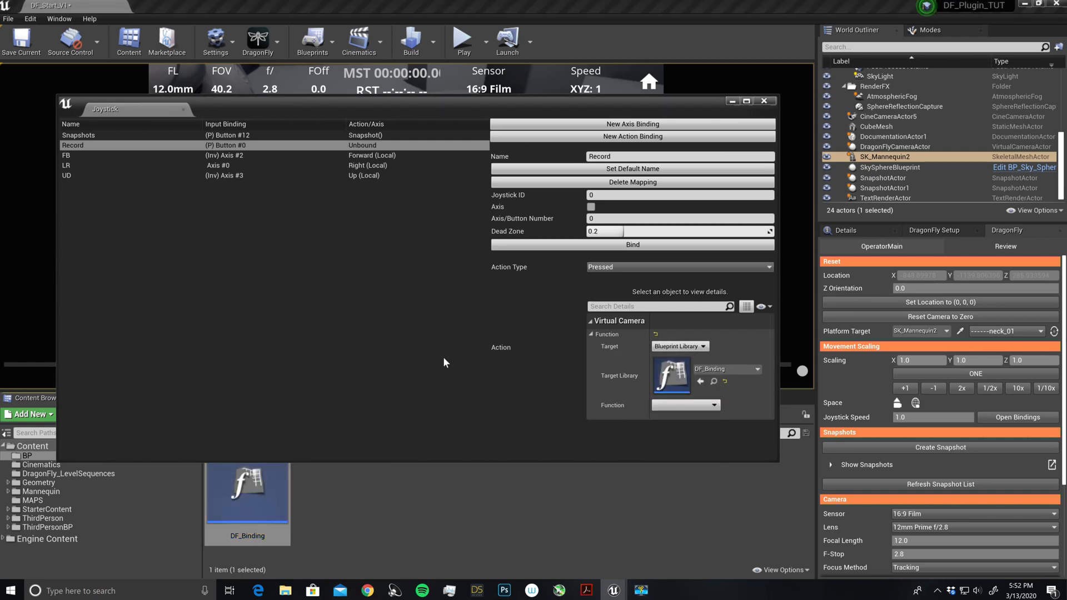
left_click(674, 410)
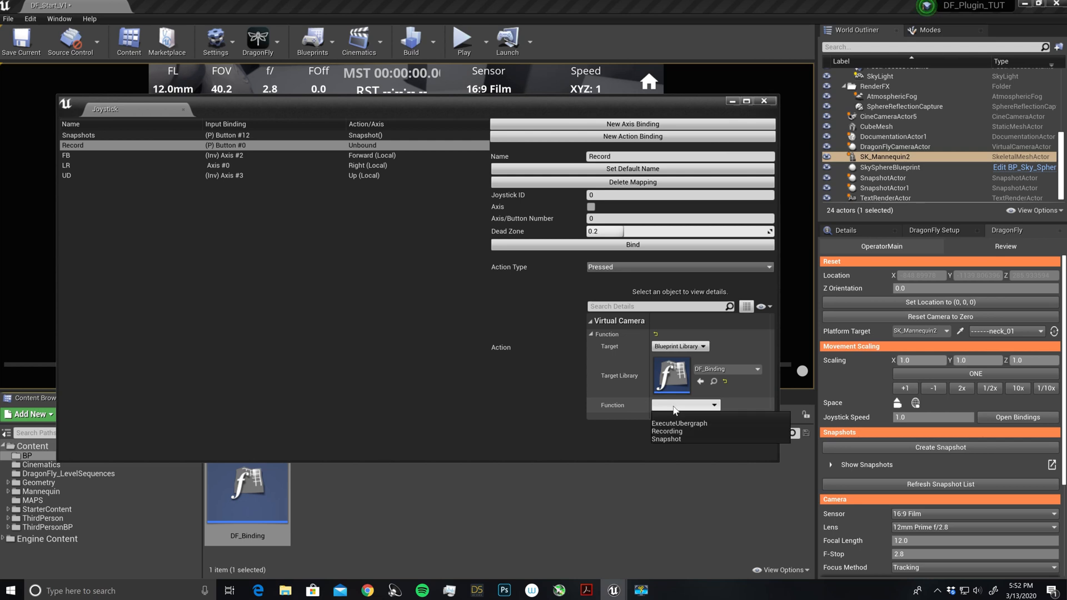
left_click(671, 435)
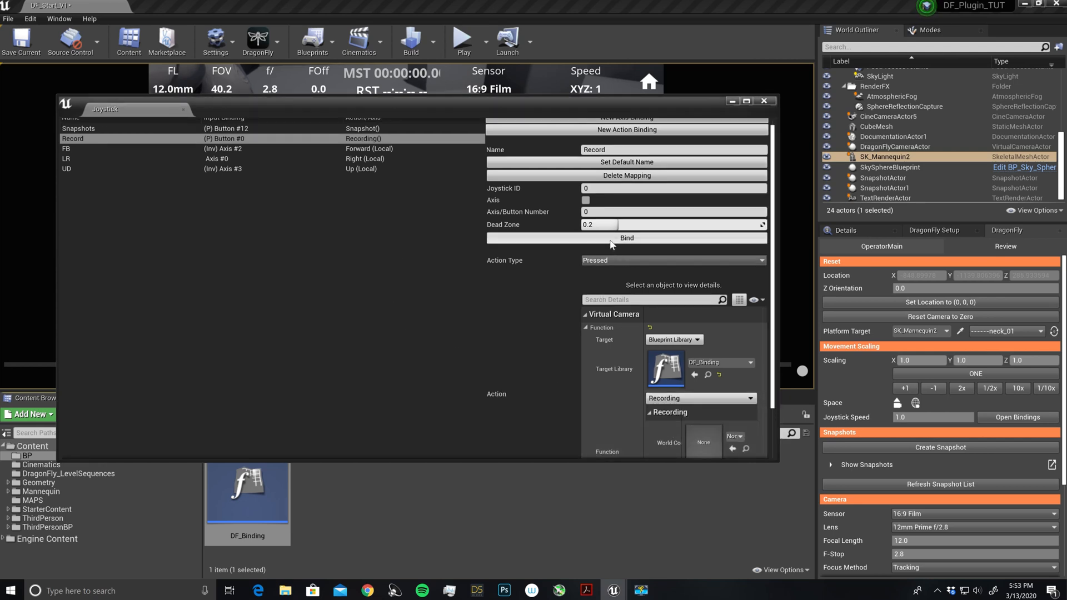
left_click(610, 239)
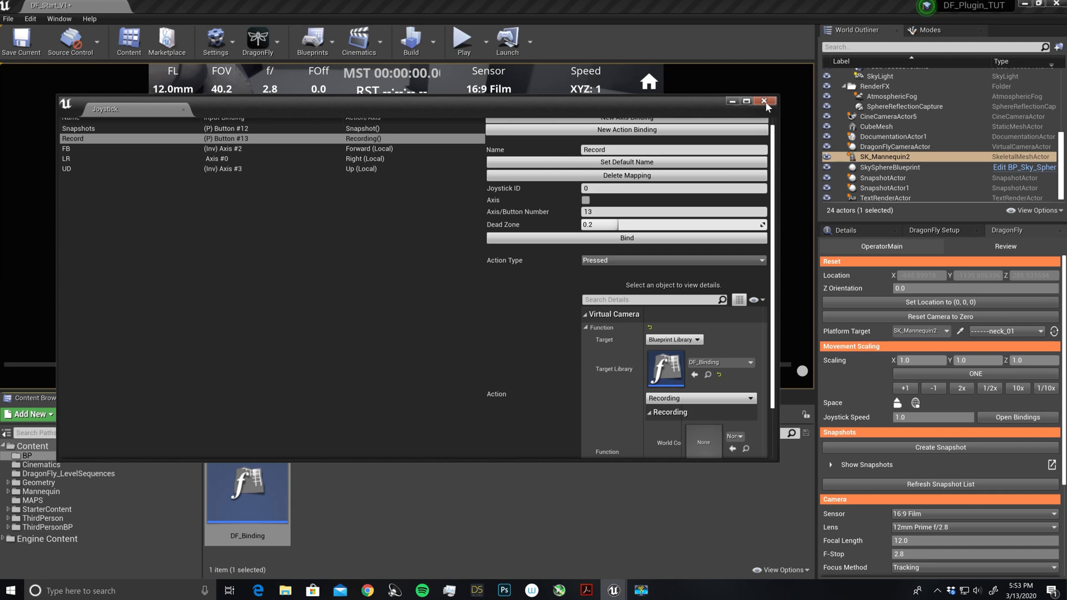
left_click(766, 102)
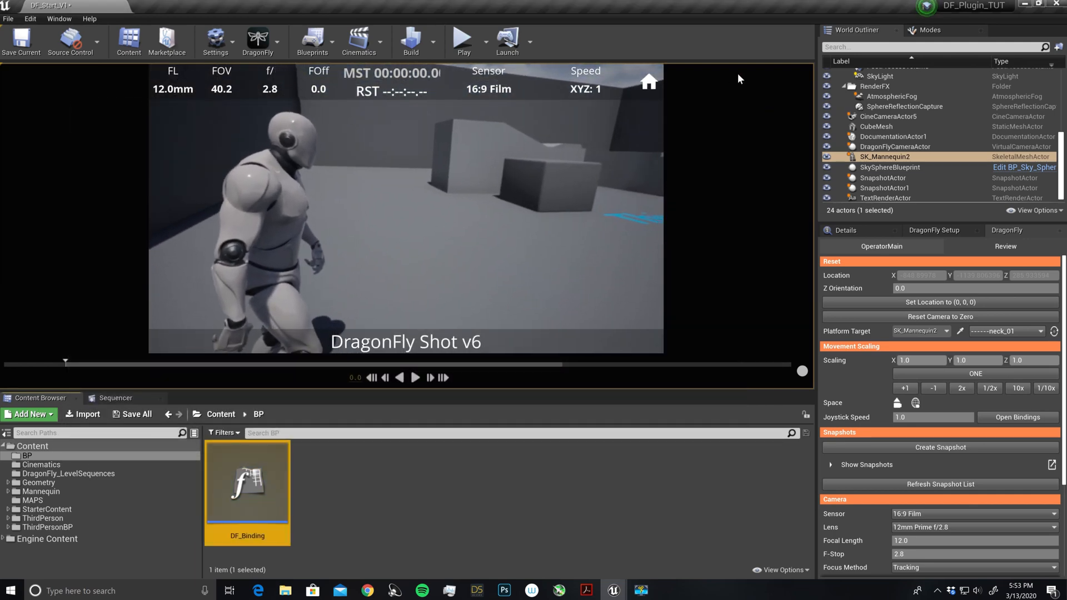
- Expand the snapshot list, examine the newly captured snapshot's thumbnail and details, and open the Review page
left_click(831, 464)
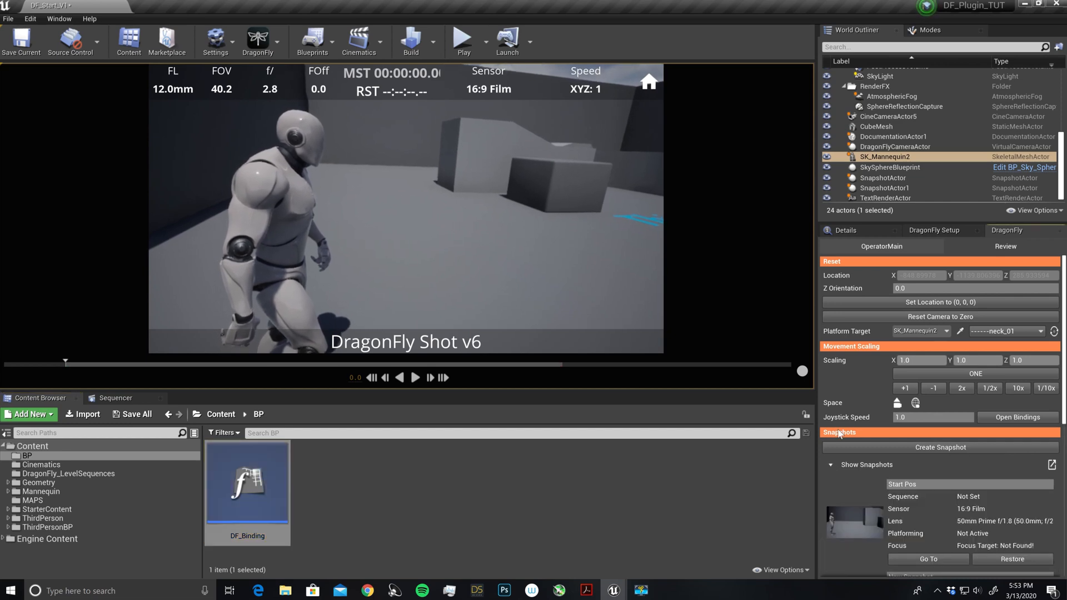
scroll(840, 426, "down", 2)
scroll(842, 426, "down", 8)
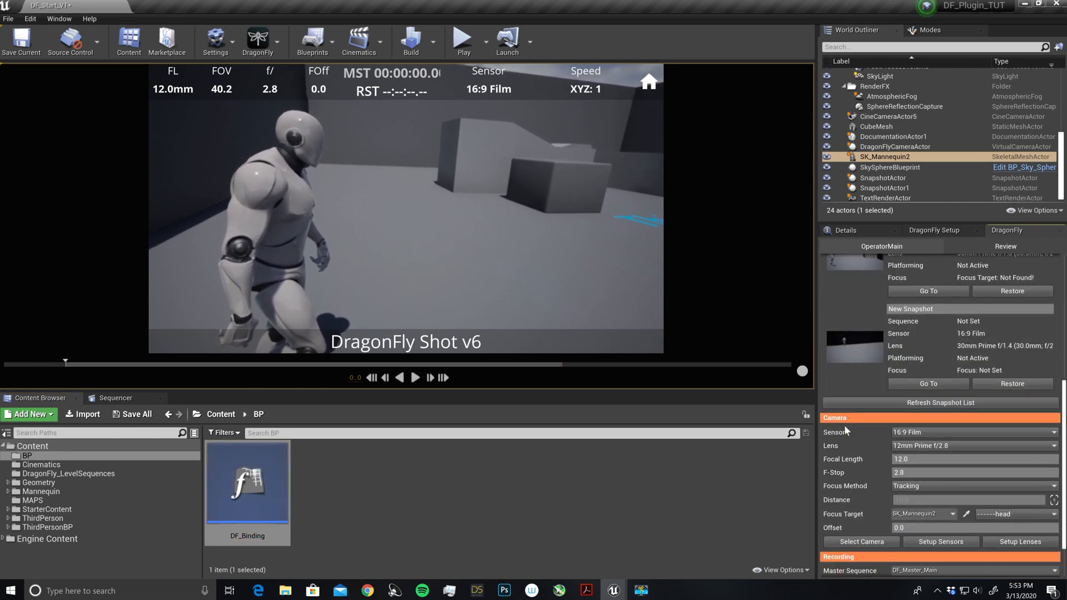
scroll(845, 425, "up", 1)
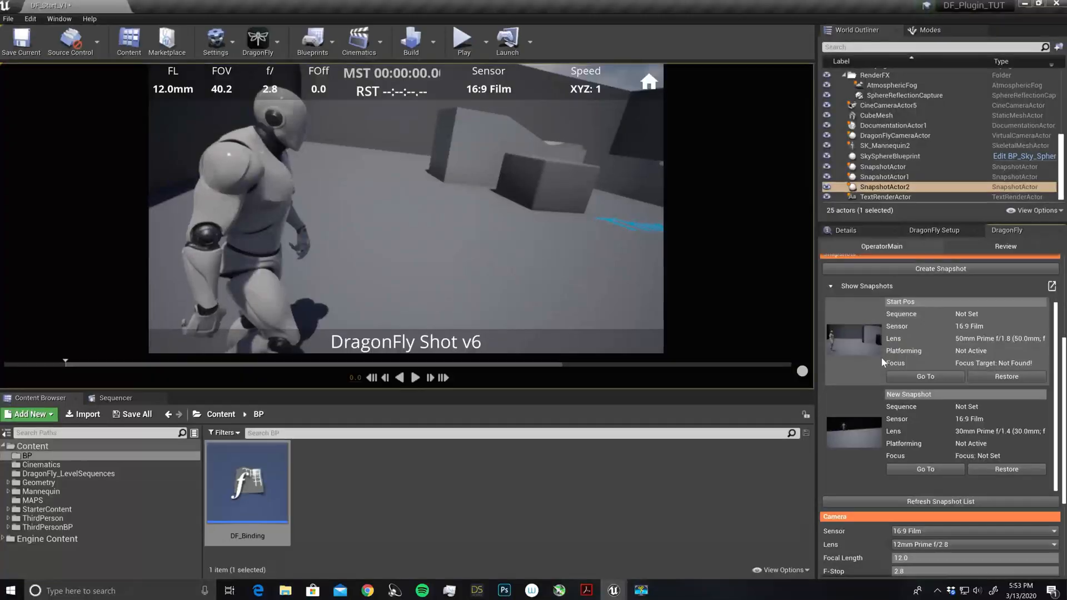
scroll(882, 358, "down", 3)
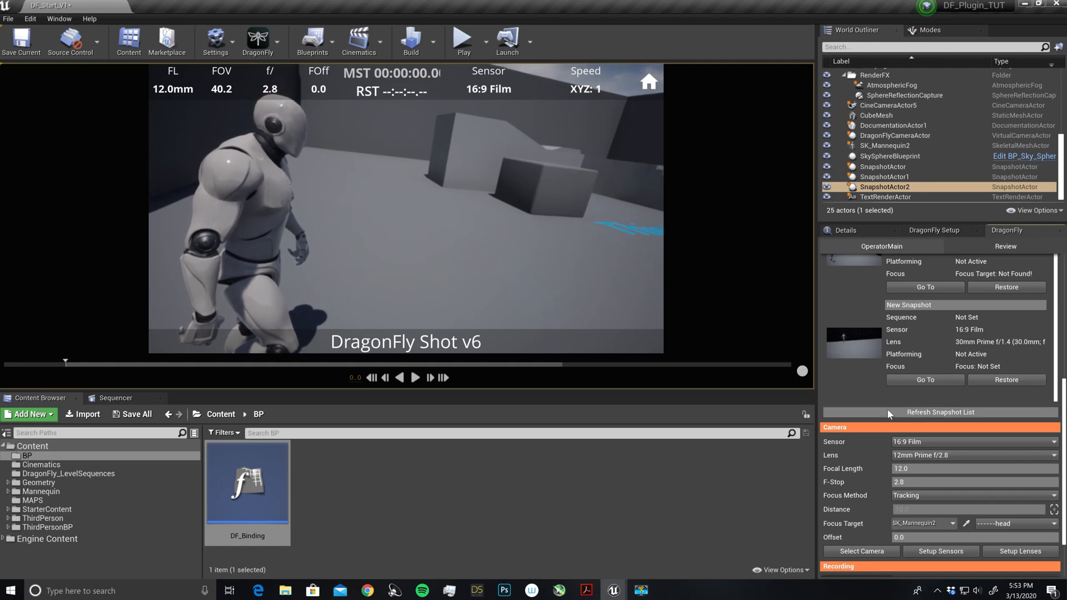
mouse_move(878, 337)
scroll(877, 336, "down", 2)
mouse_move(867, 367)
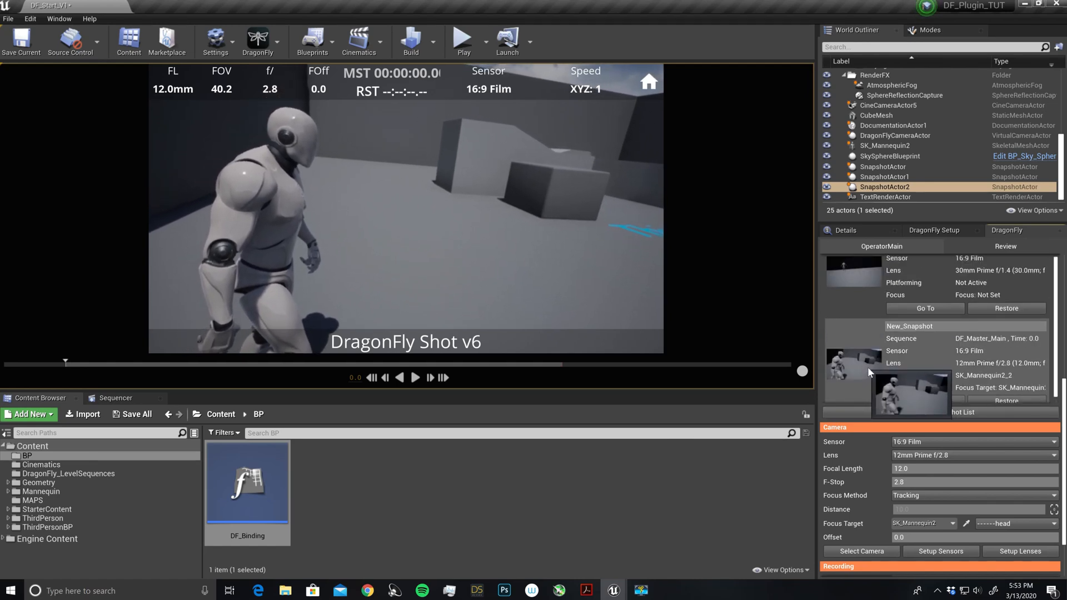
scroll(902, 376, "up", 1)
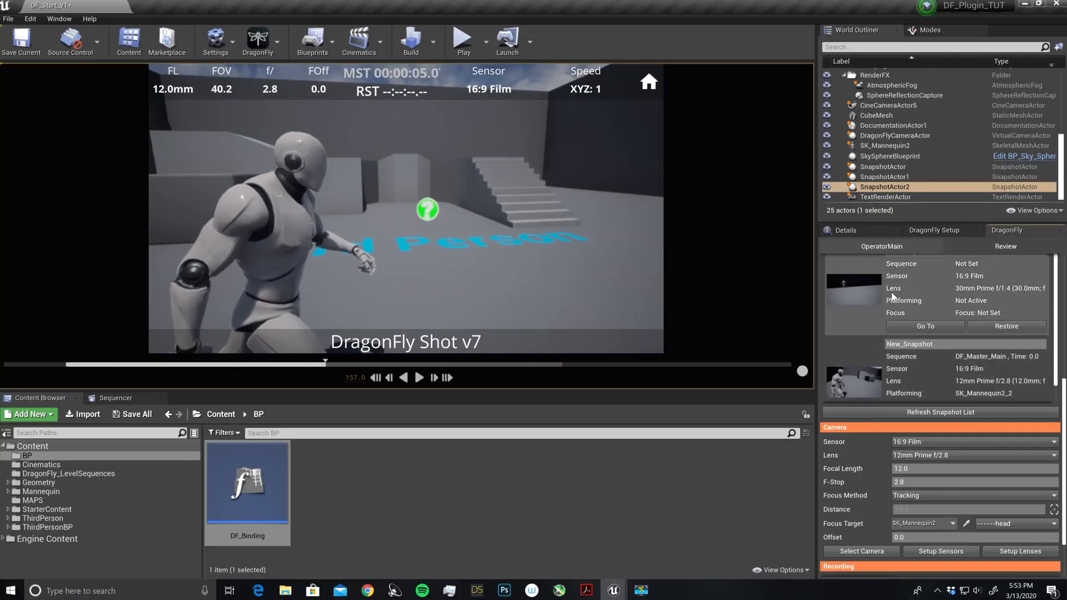
scroll(922, 314, "down", 2)
left_click(992, 244)
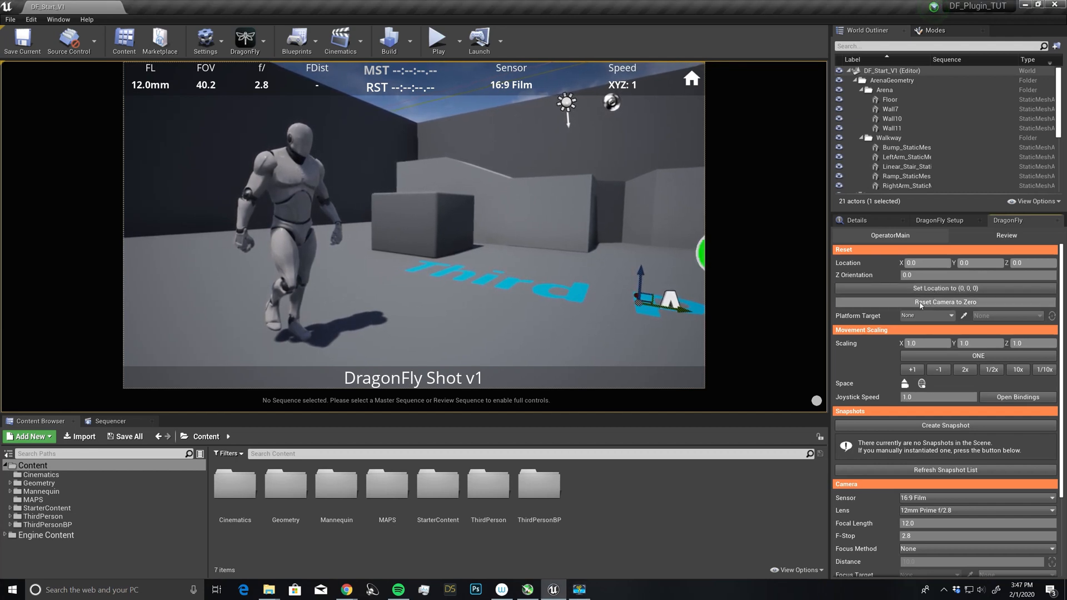
- Reset the DragonFly camera to zero and set its location to X -1000 and Z 300
left_click(921, 303)
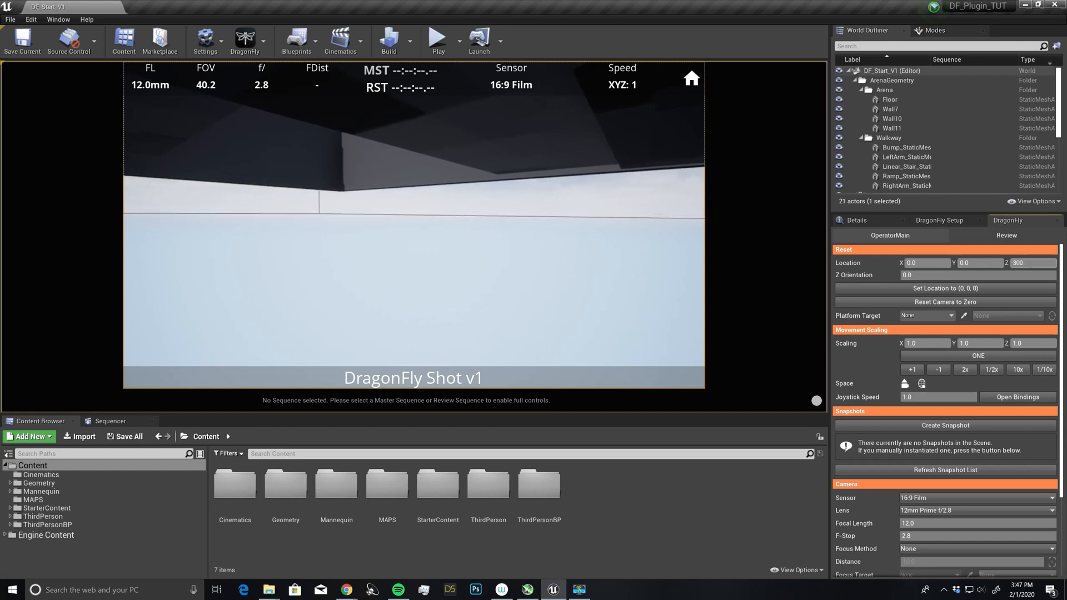
key("Return")
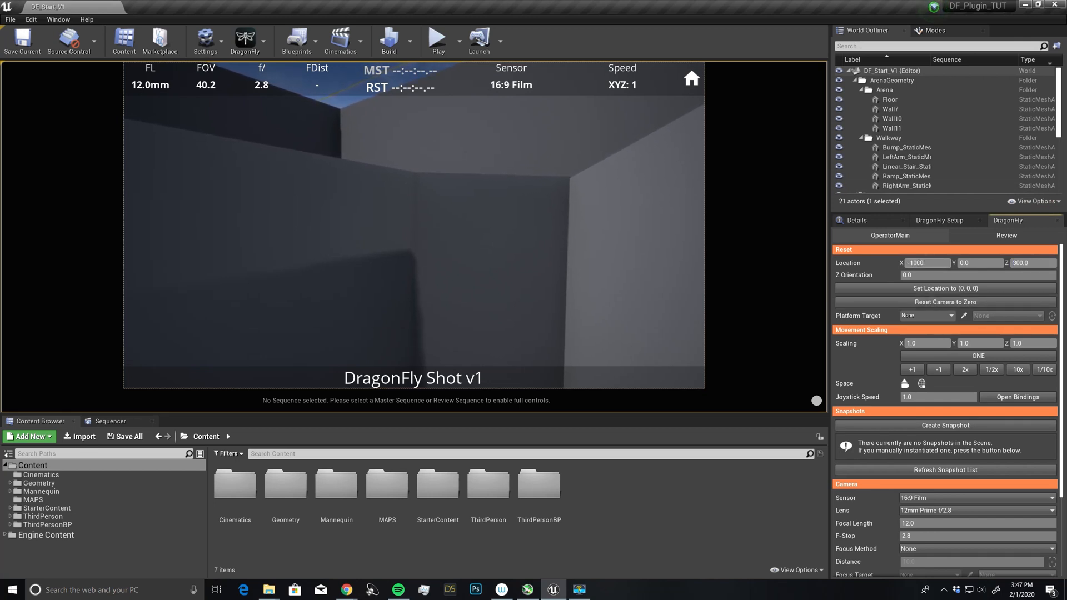
key("Return")
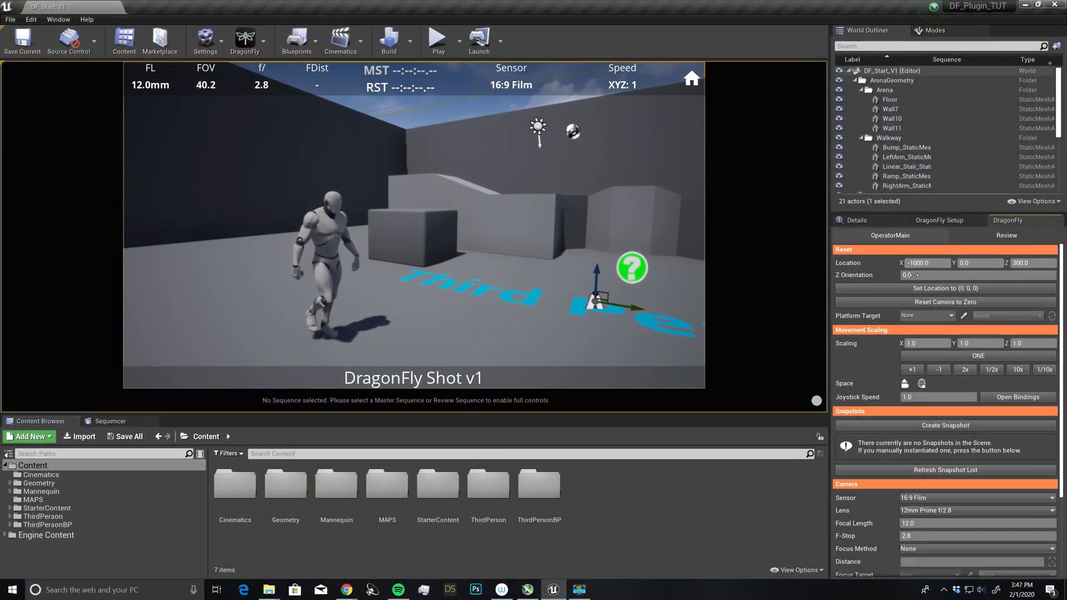
- Set the Z orientation to about 33.7 and reset the camera to zero
left_click_drag(939, 275, 982, 275)
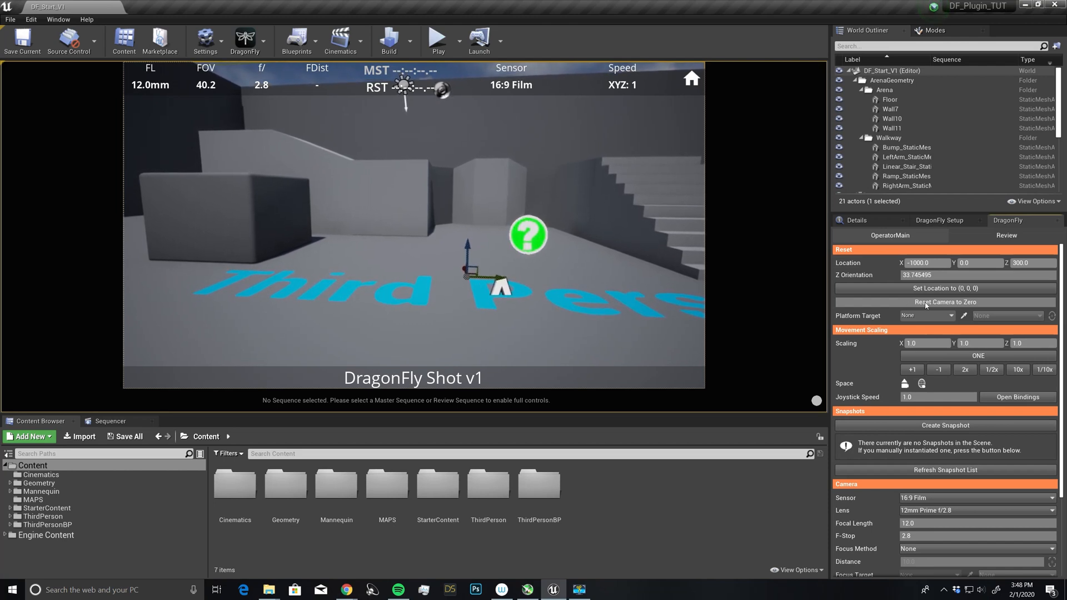
left_click(926, 304)
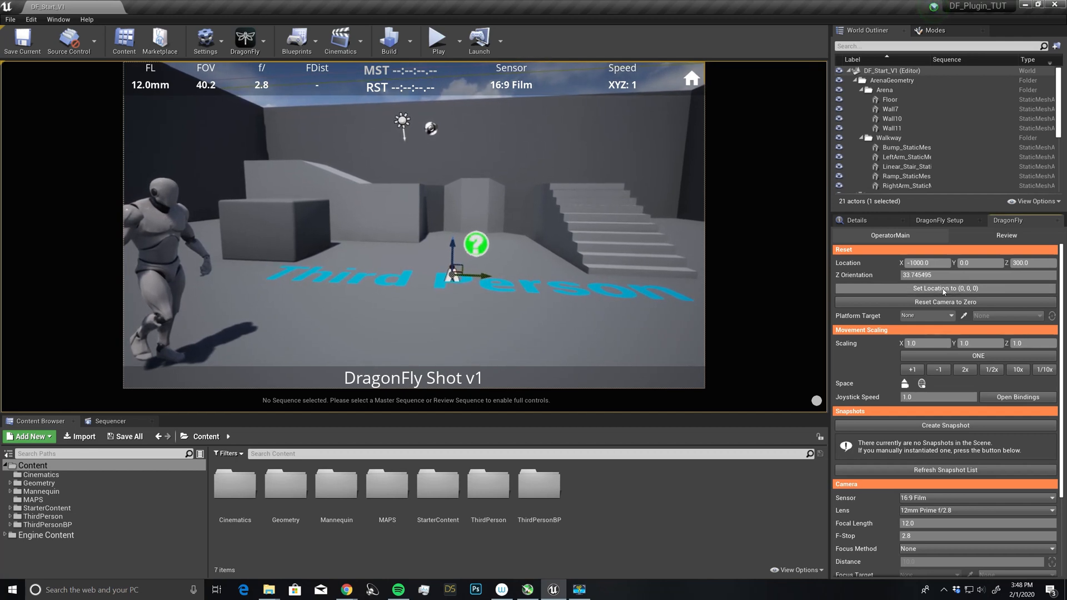
- Restore the DragonFly camera's location to (0, 0, 0) and set its Z orientation to 0
left_click(944, 290)
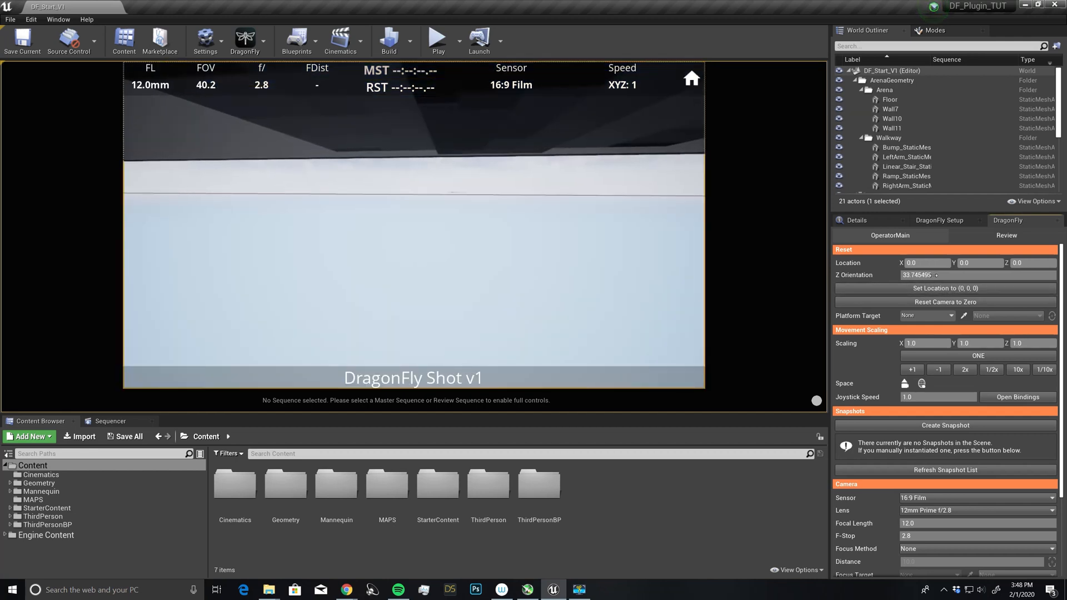
left_click(937, 276)
type("0")
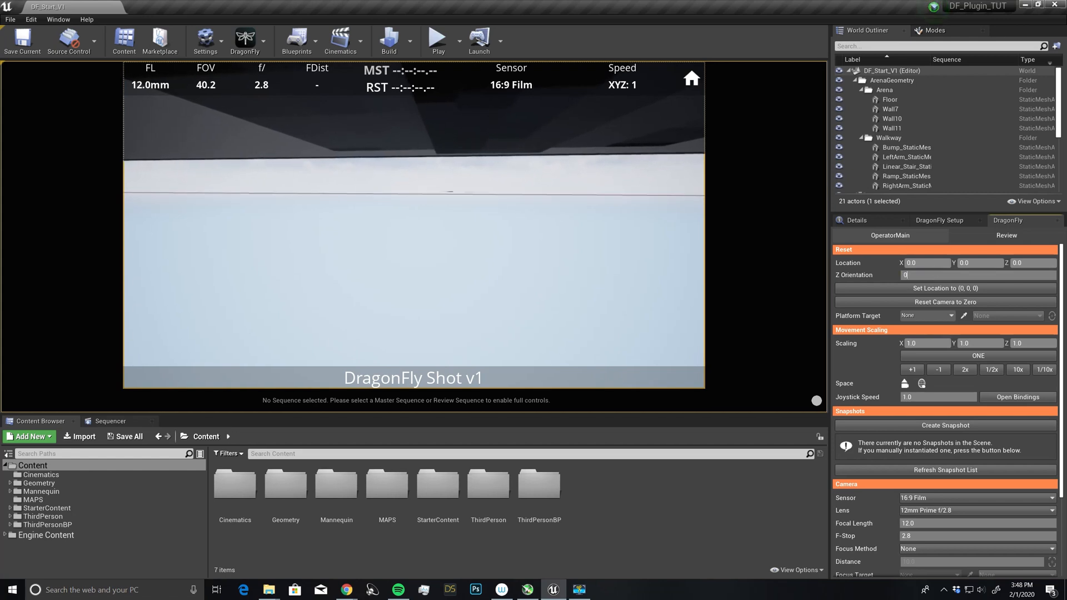
key("Return")
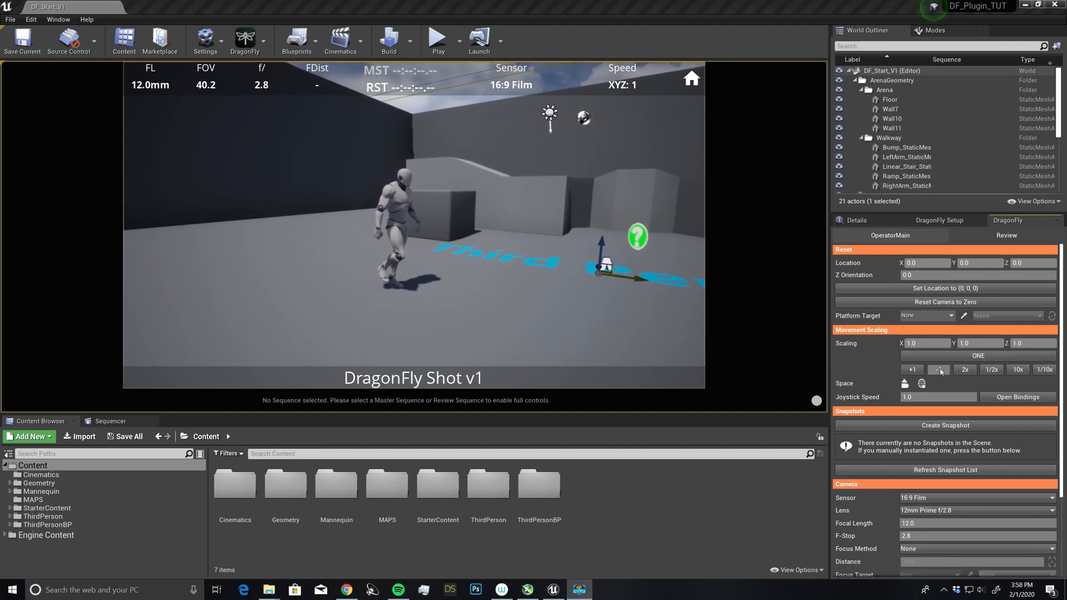
- Adjust the camera's movement scaling with the 10x, 1/2x and +1 presets
left_click(1019, 369)
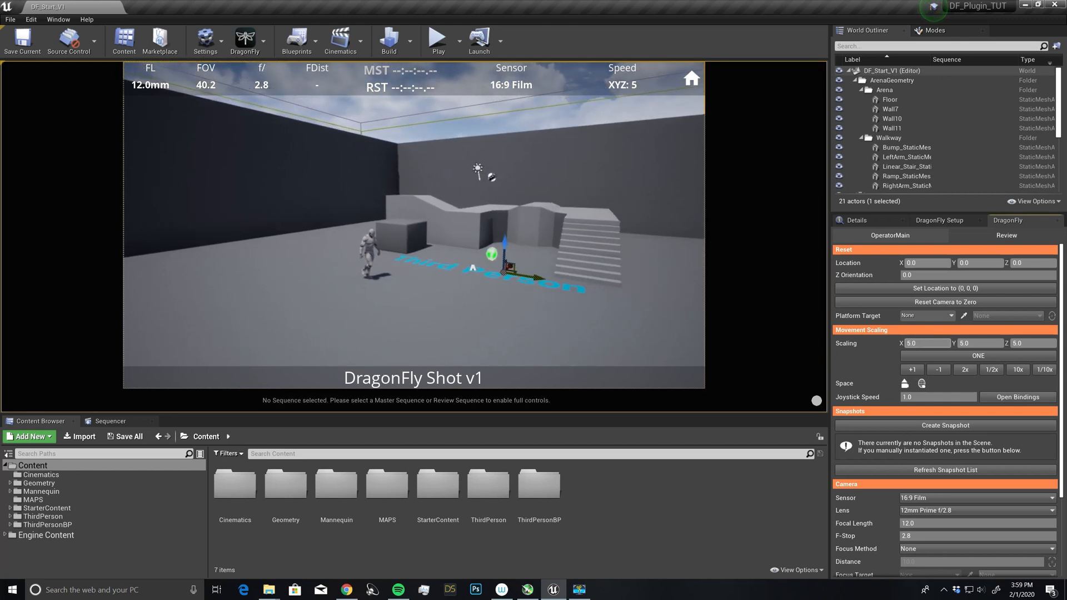
left_click(992, 370)
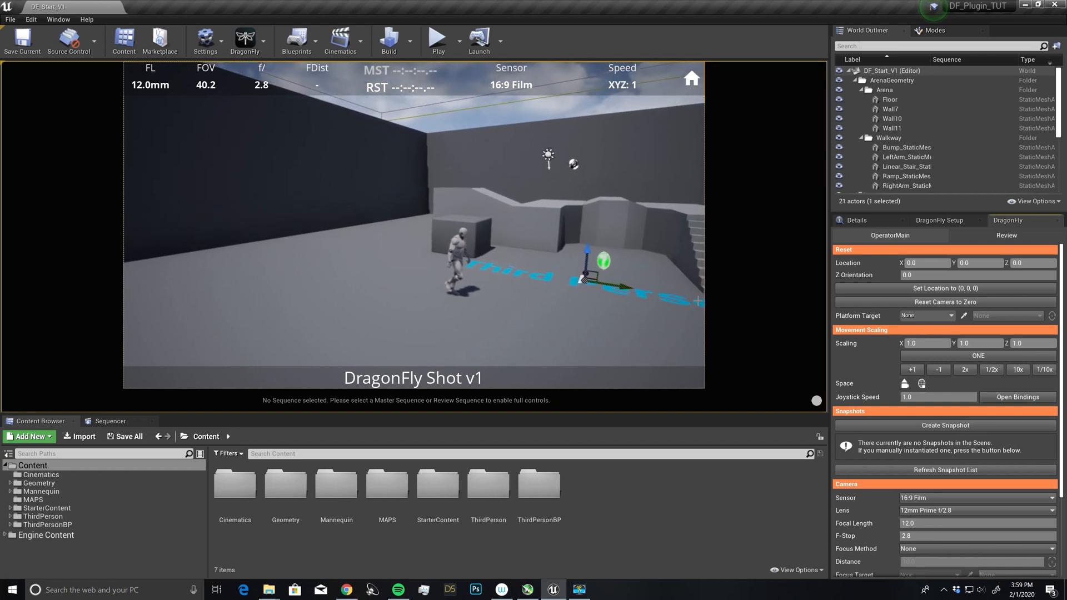
left_click(910, 371)
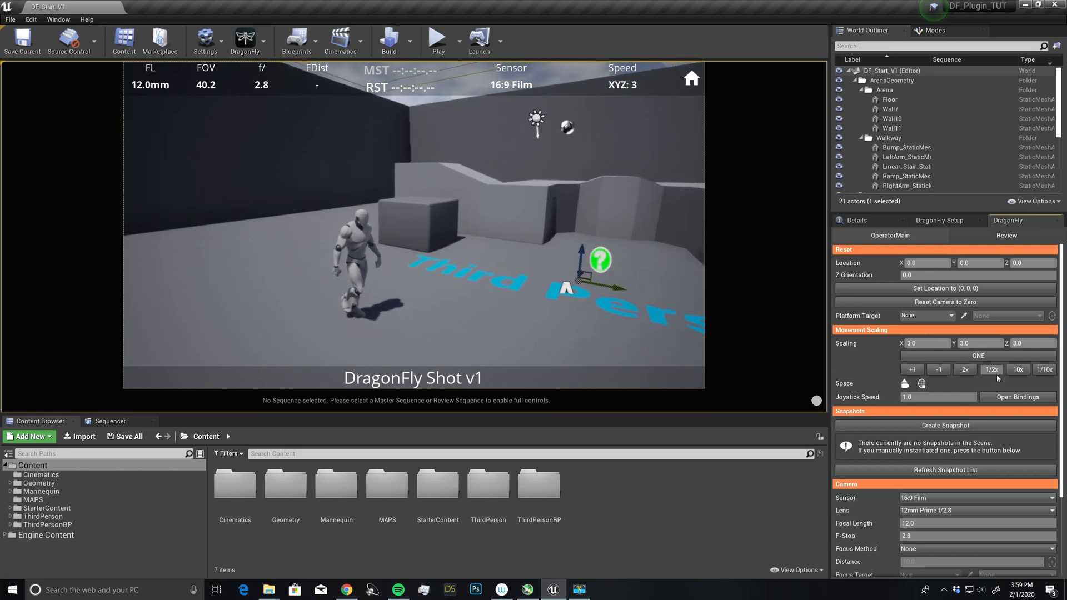
left_click(914, 370)
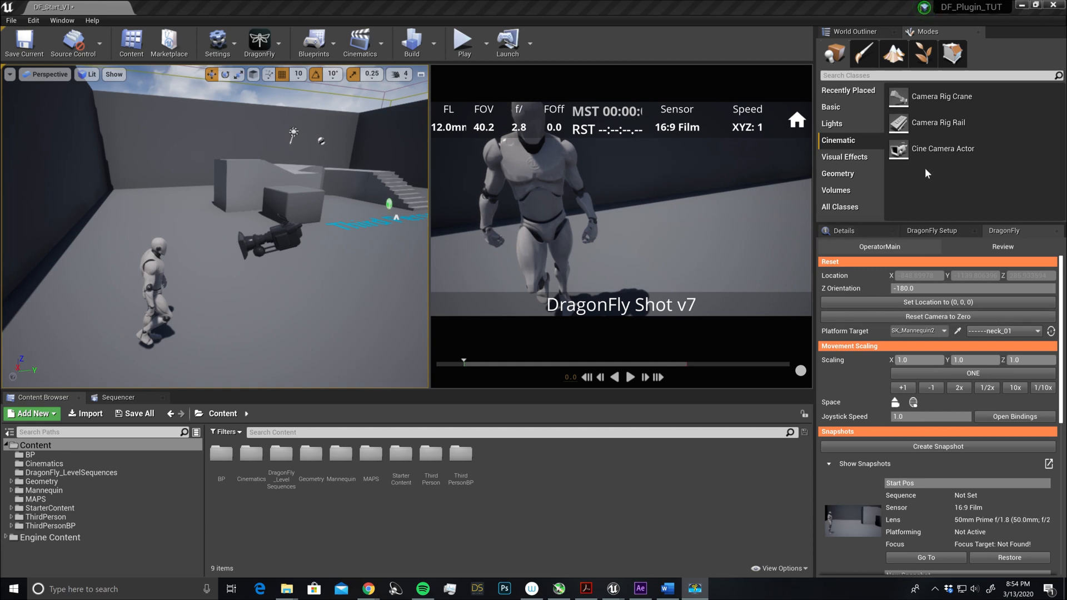
- Place a Cine Camera Actor on the floor near the existing camera and rotate it about its vertical axis
left_click_drag(925, 150, 275, 256)
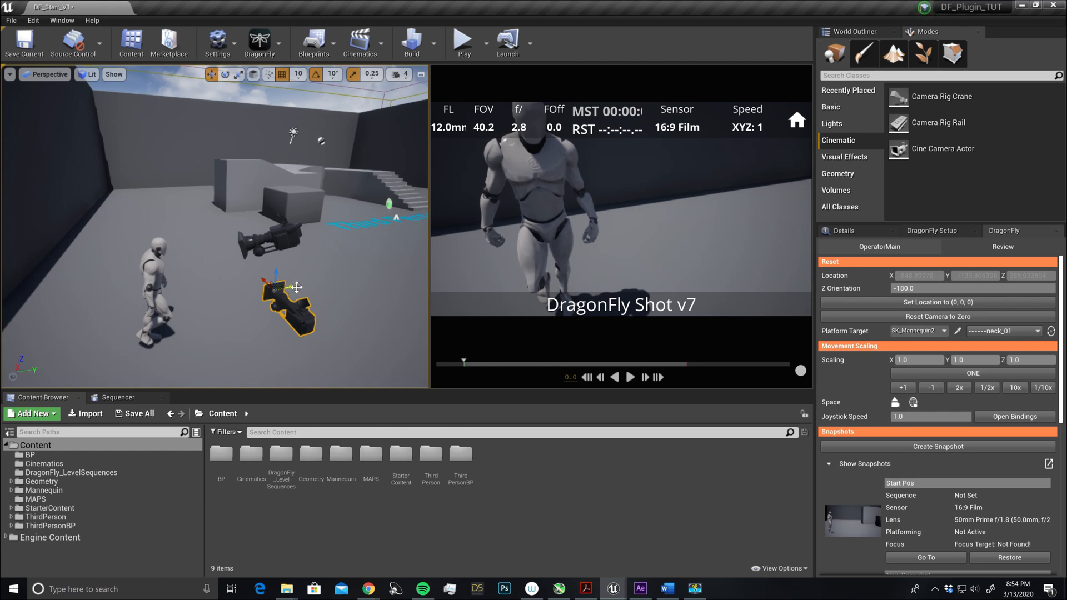
key("e")
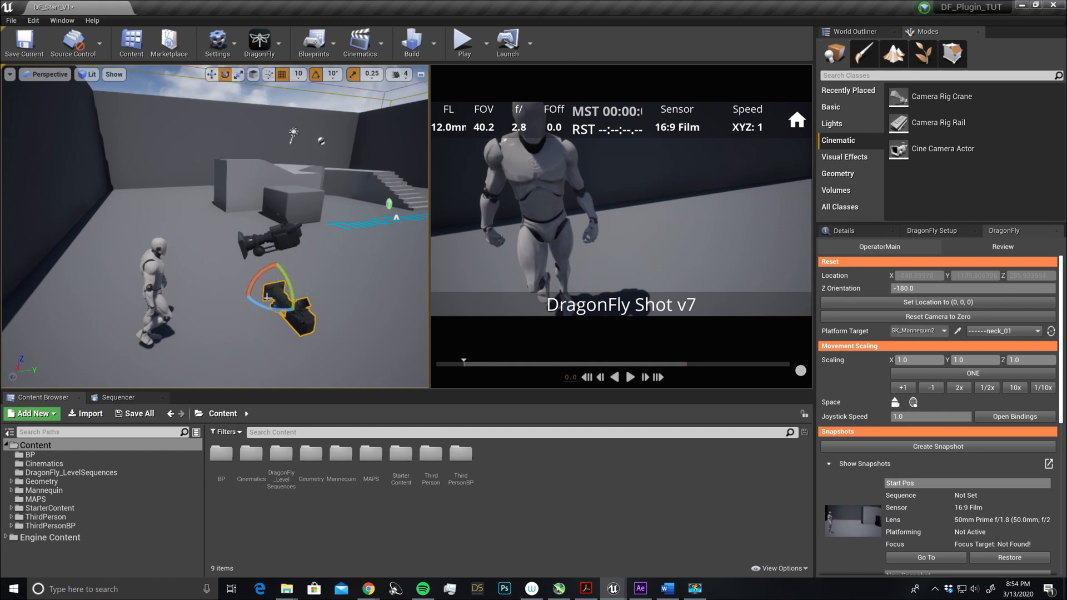
left_click_drag(258, 303, 229, 323)
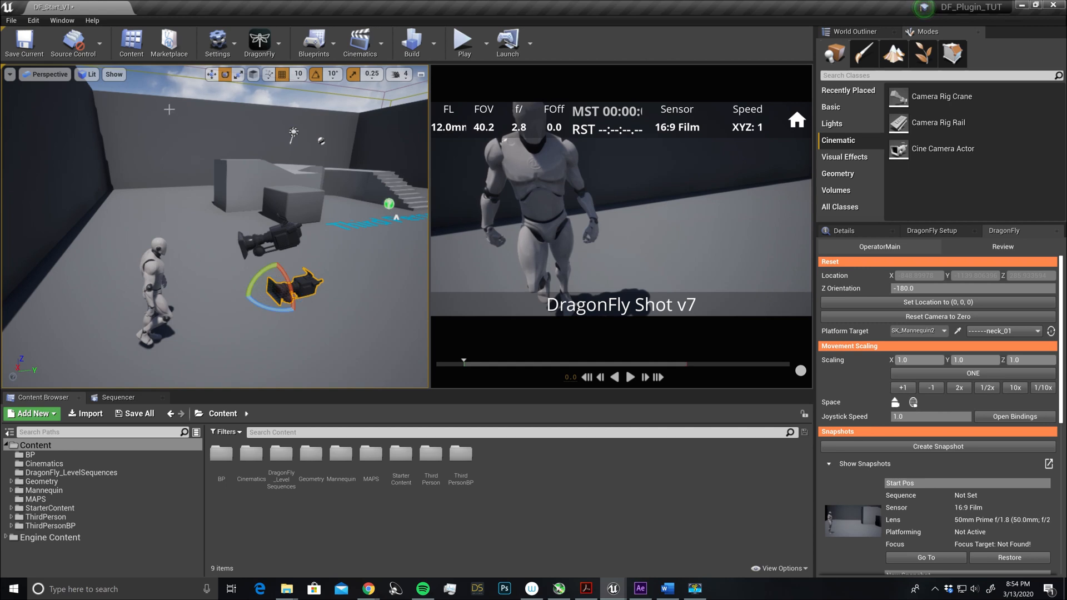
- Move the cine camera on the floor a short distance along its own axis, with the transform gizmo in local space
left_click(253, 78)
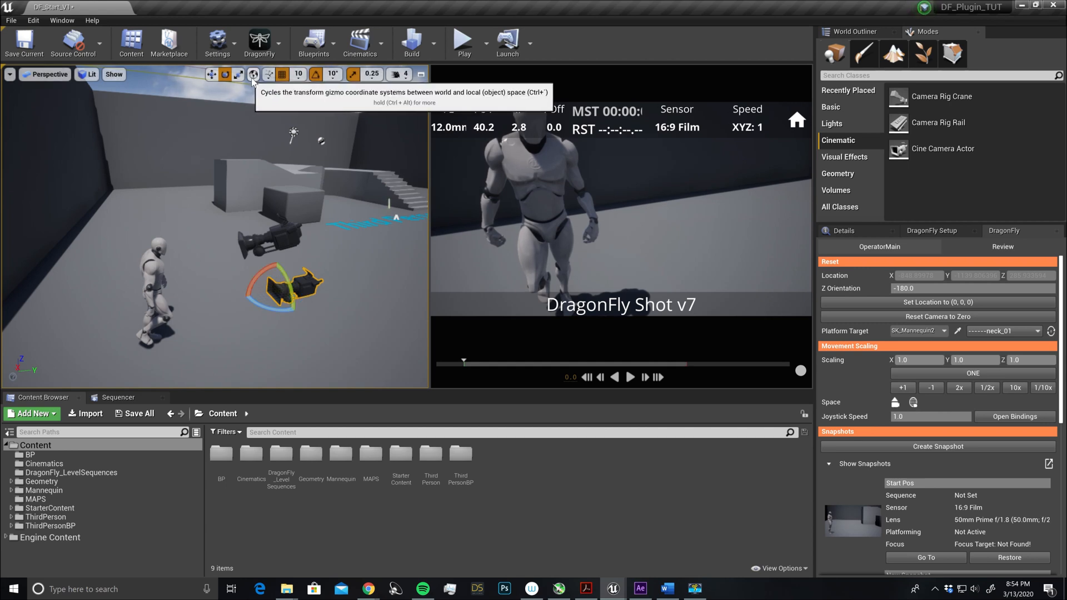
key("w")
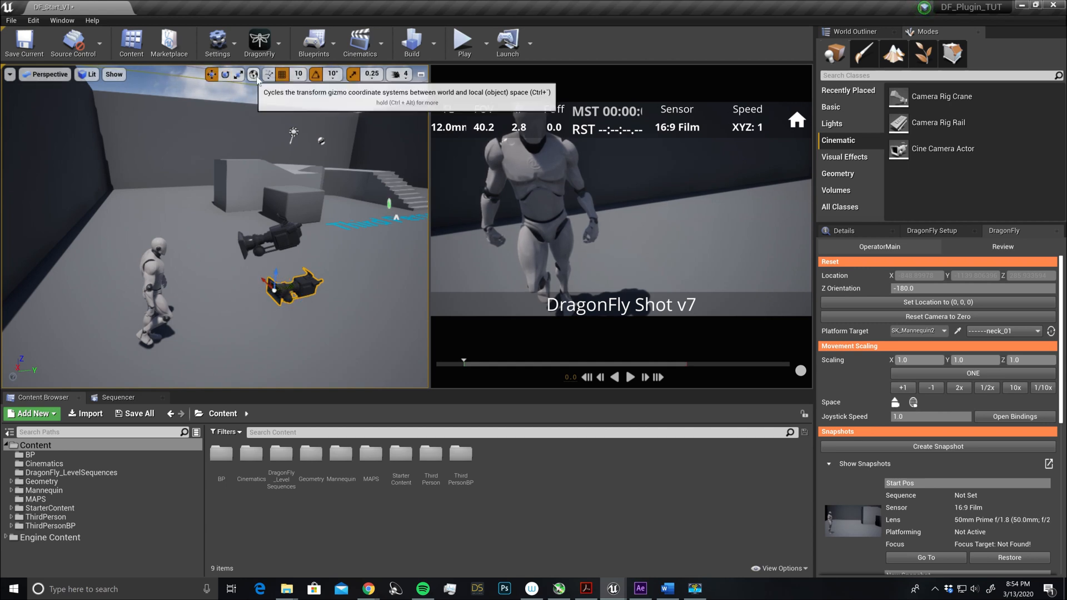
left_click(253, 74)
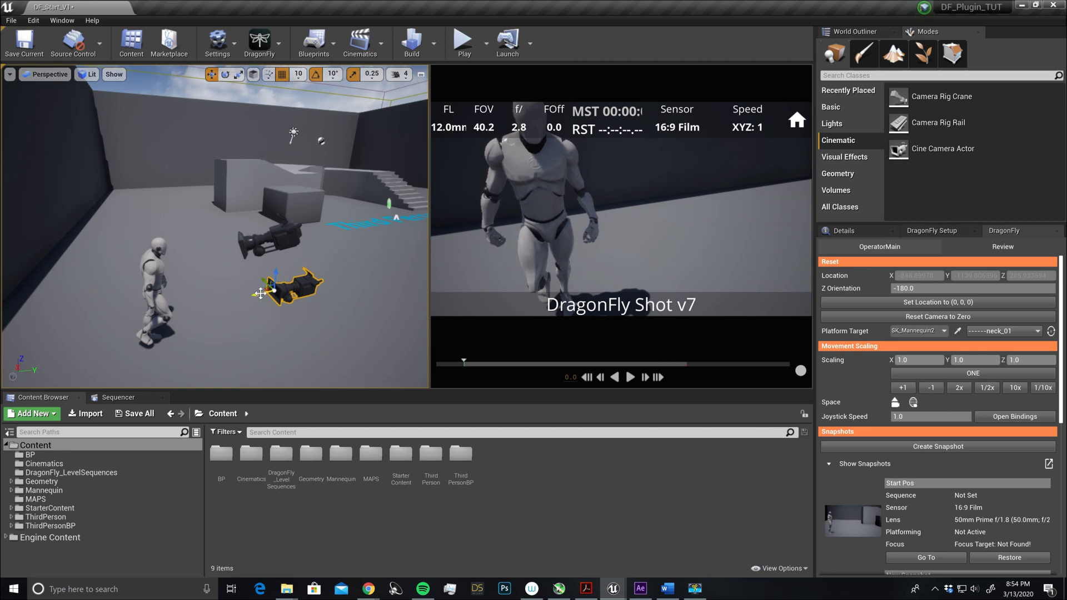
left_click_drag(260, 293, 249, 299)
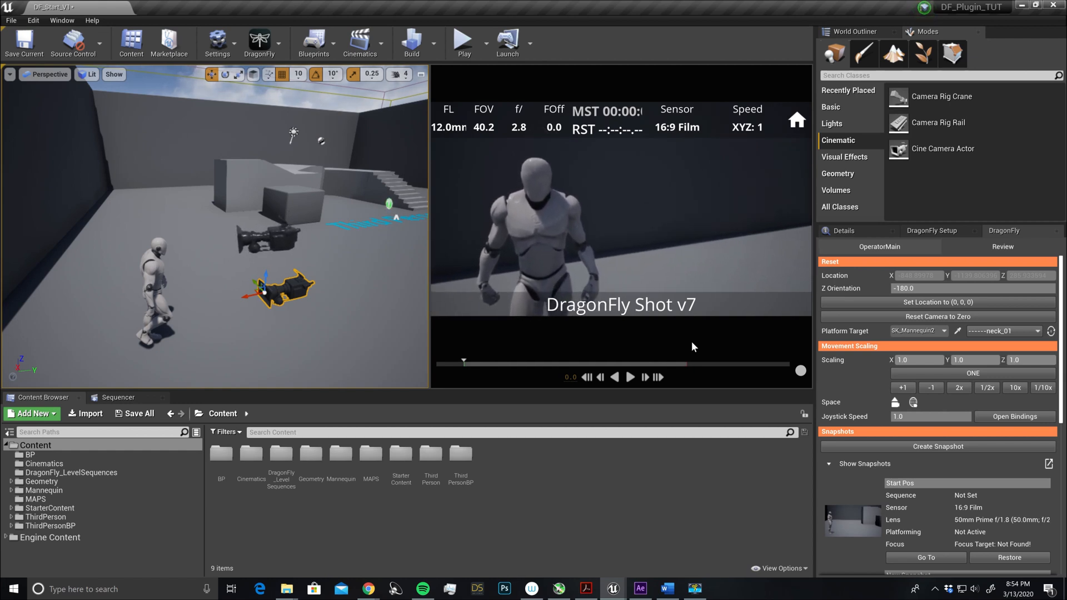
- Try movement scaling of X 2.0, Y 0.5 and Z 0.0 with local space aligned to global, and reset all axes to one
left_click(911, 360)
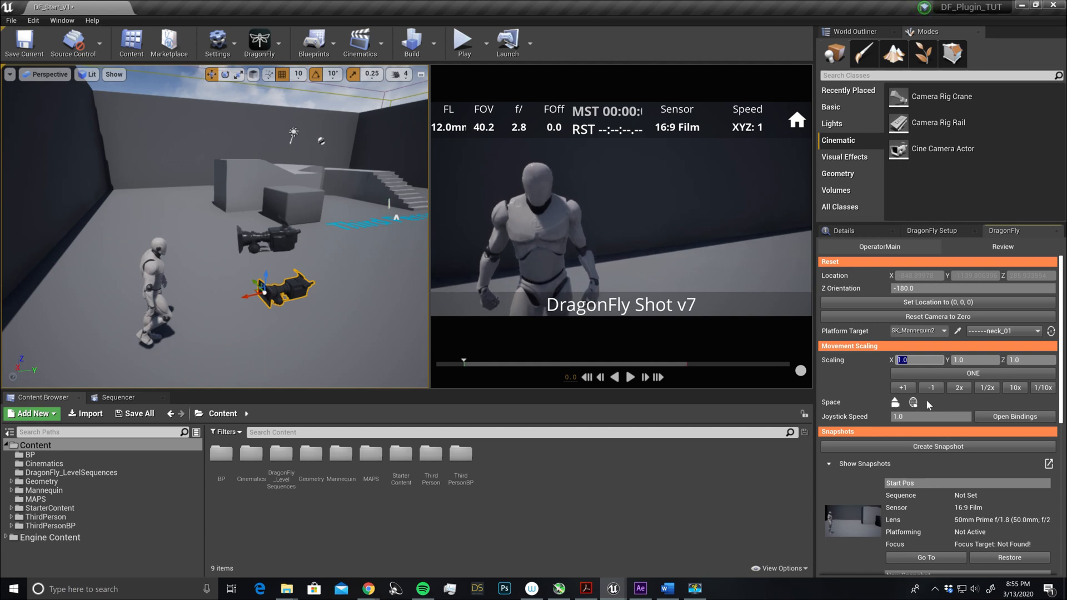
type("2")
key("Tab")
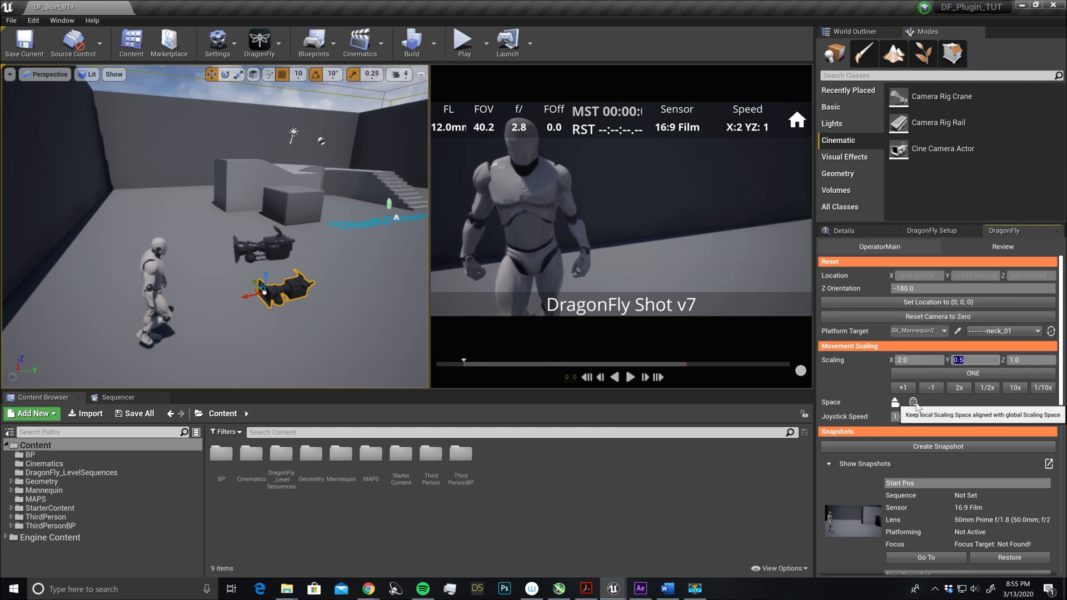
left_click(913, 403)
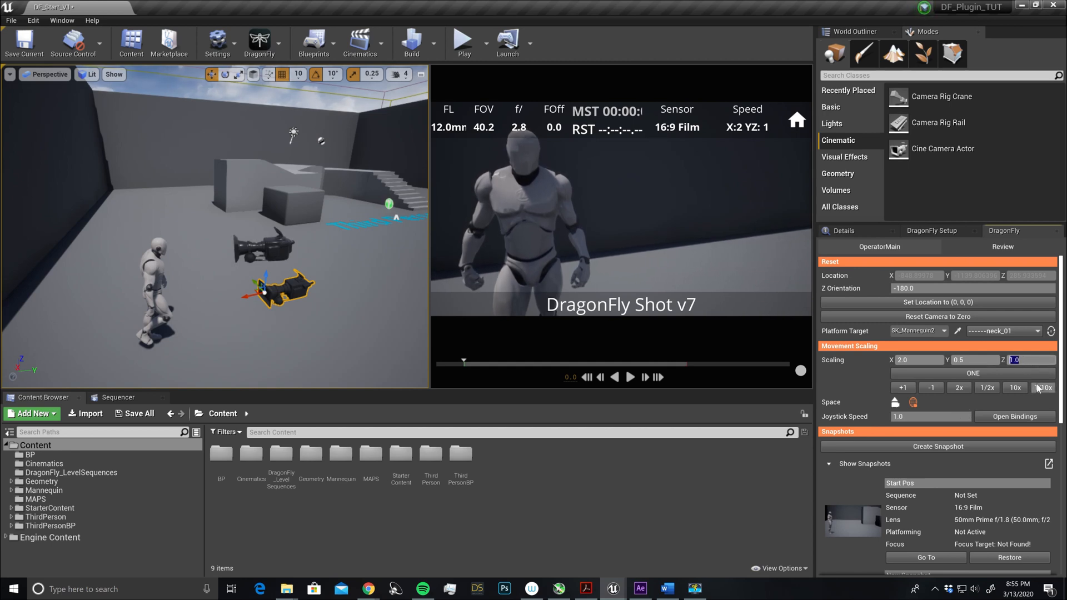
key("Return")
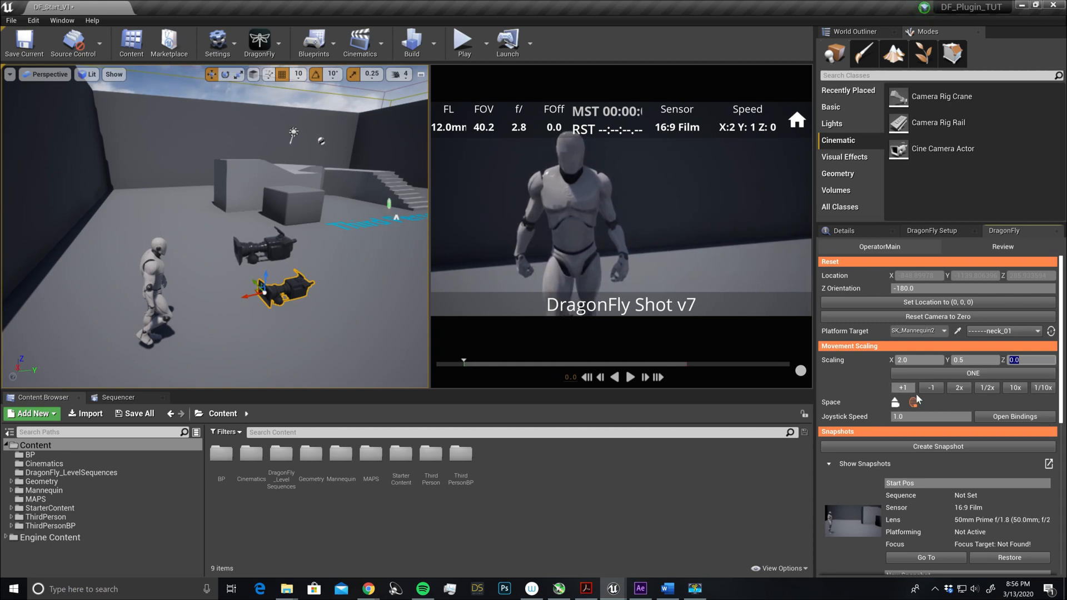
left_click(995, 374)
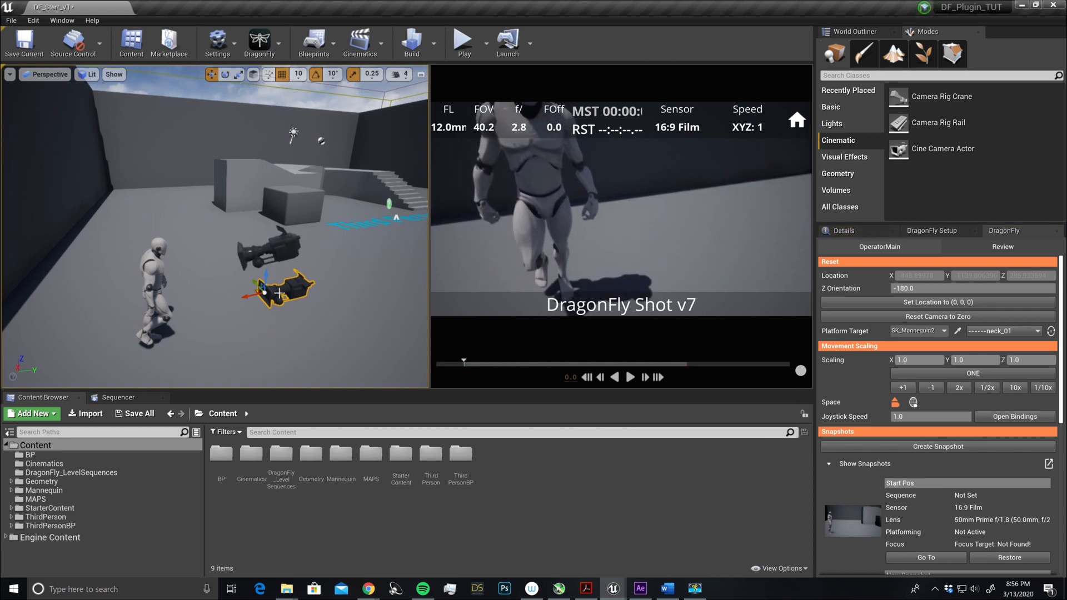
- Rotate the cine camera on the floor and set its move gizmo to world space
key("e")
left_click_drag(278, 287, 293, 287)
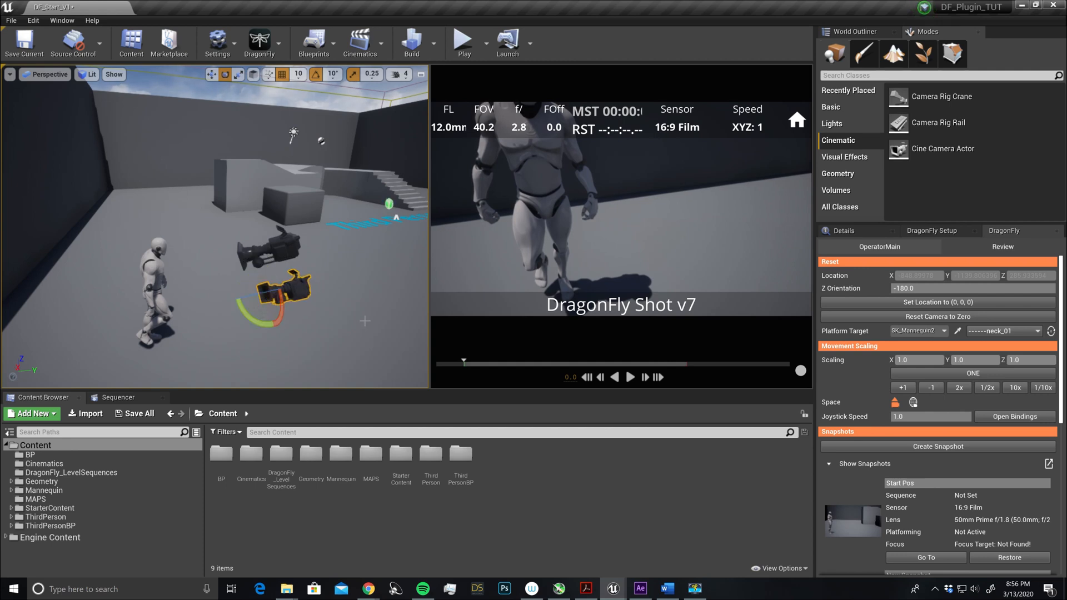
key("w")
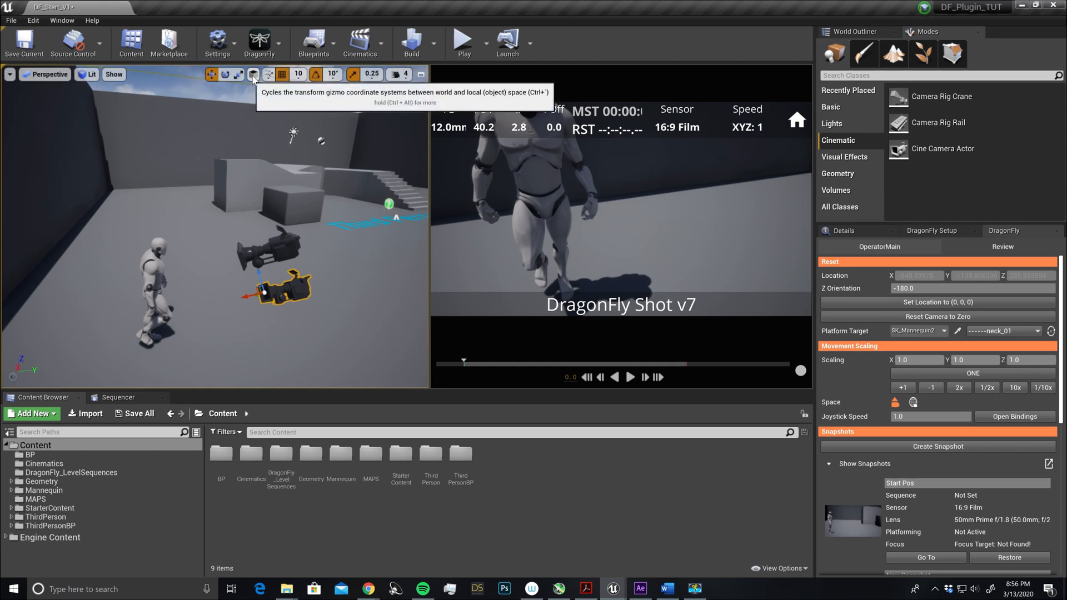
left_click(253, 75)
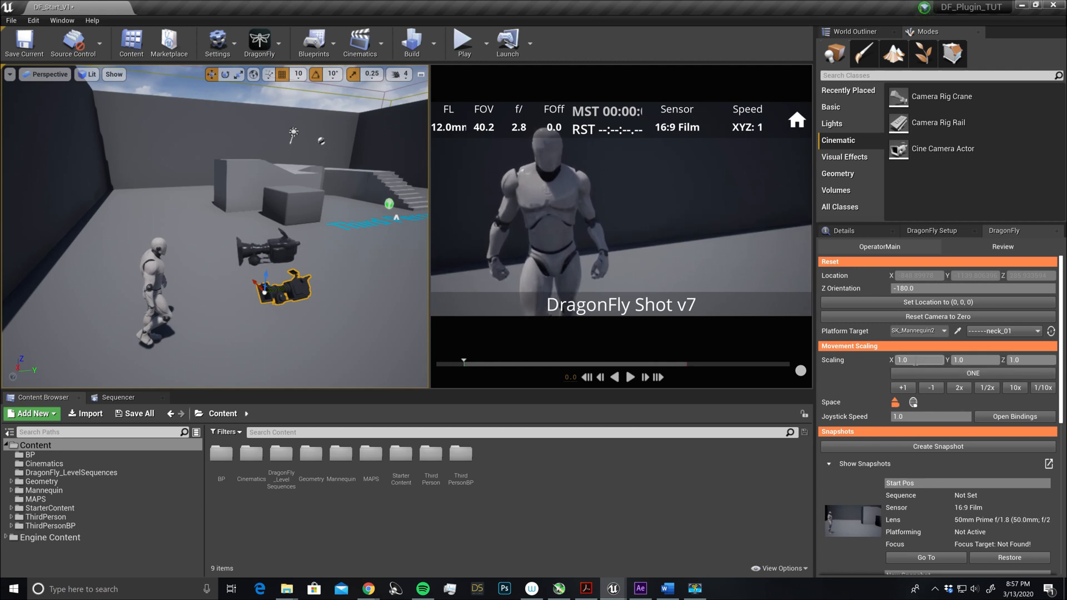
- Set the DragonFly movement scaling to X 2.0, Y 0.5 and Z 0
left_click(915, 360)
type("2")
key("Return")
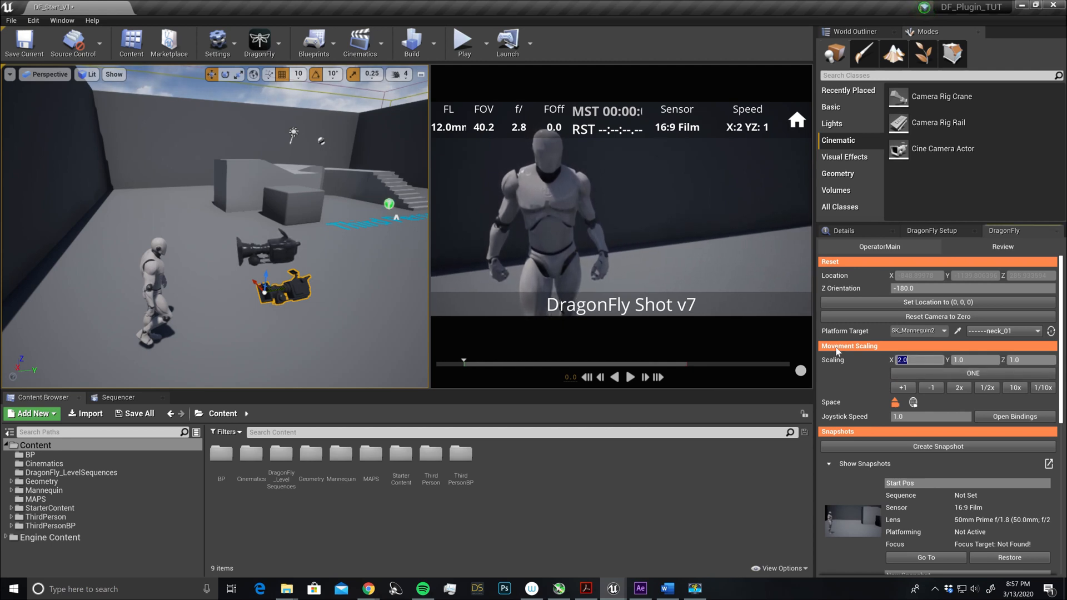
key("Tab")
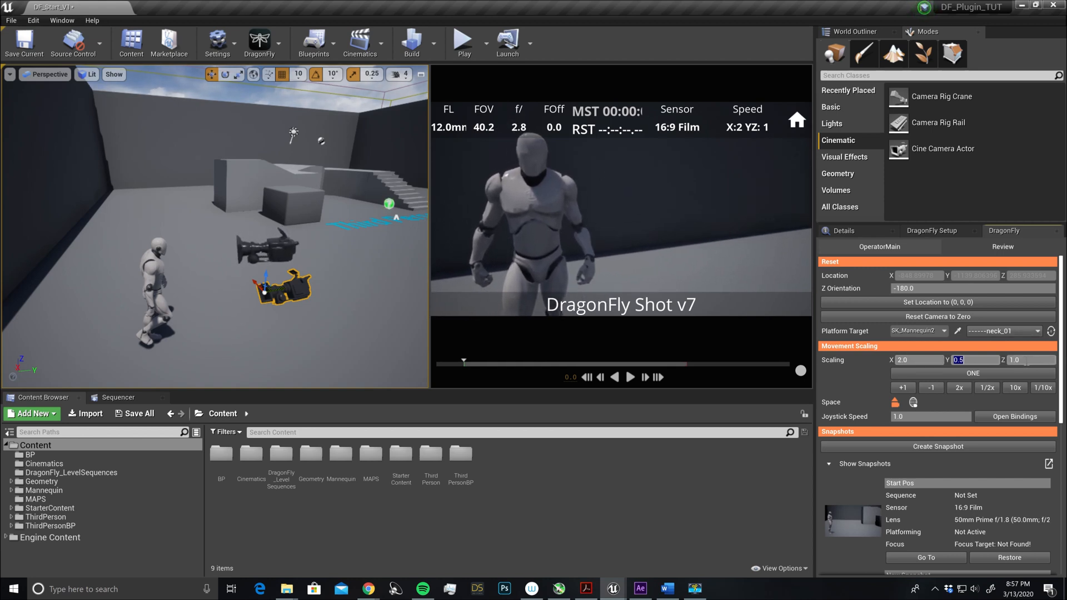
type("0")
key("Return")
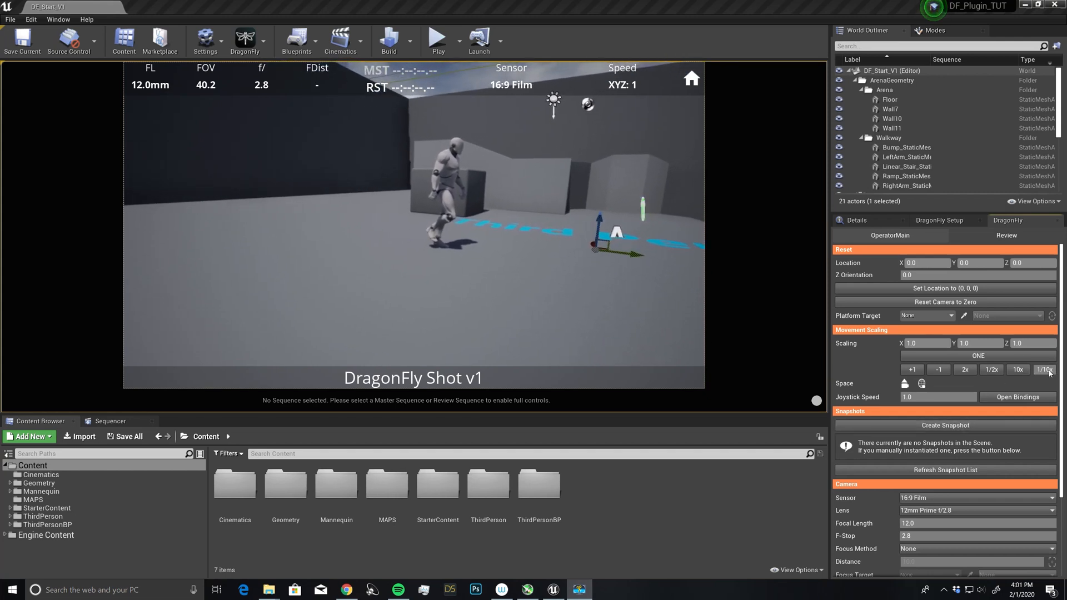
- Apply the 10x movement scaling preset and try joystick speeds of 0.5 and 0.1
left_click(1017, 369)
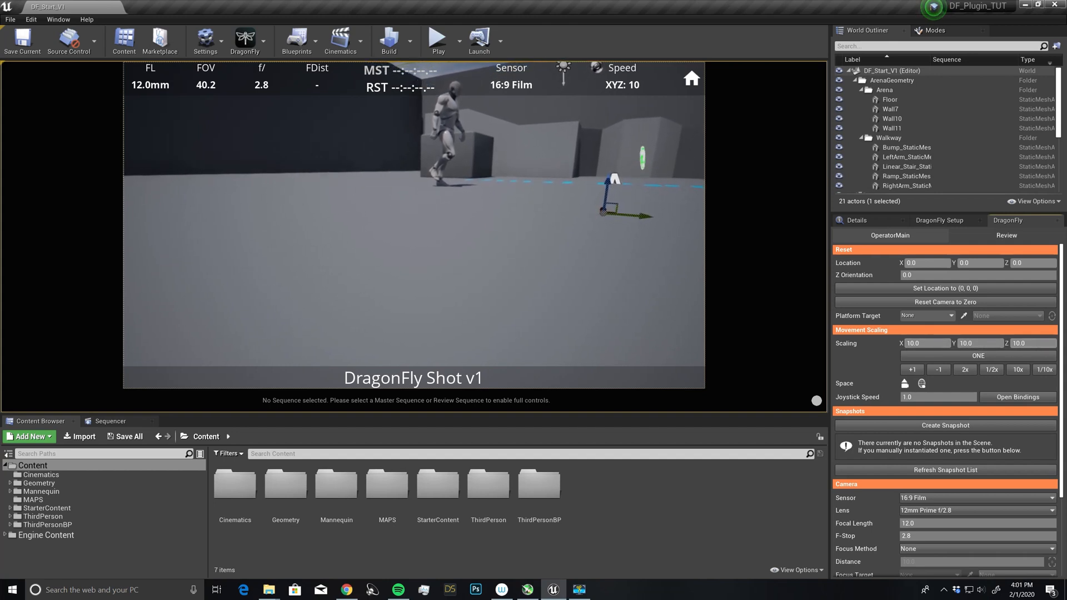
left_click(929, 397)
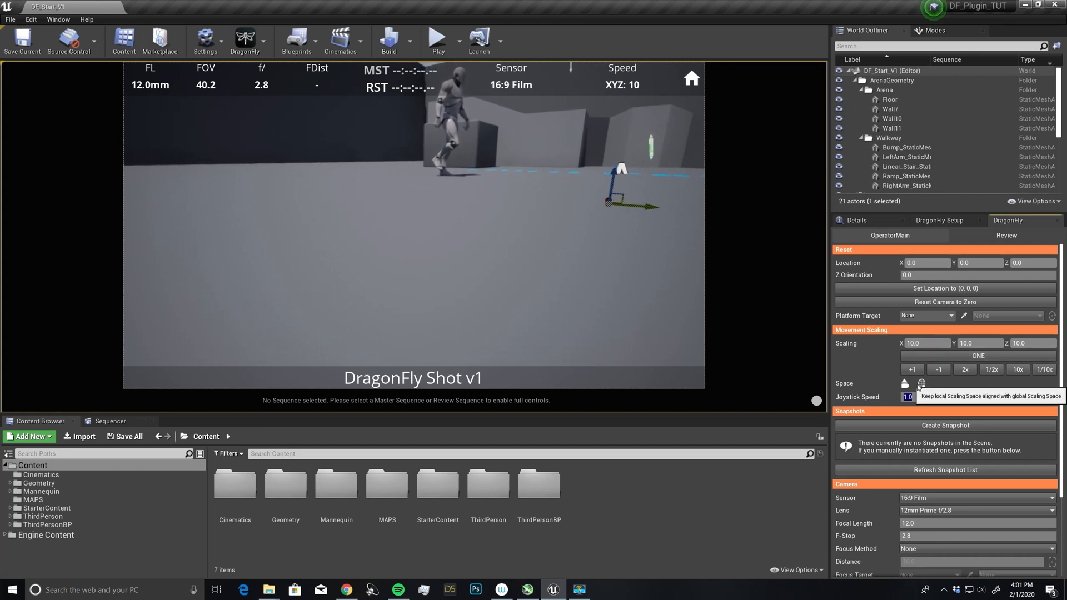
key("BackSpace")
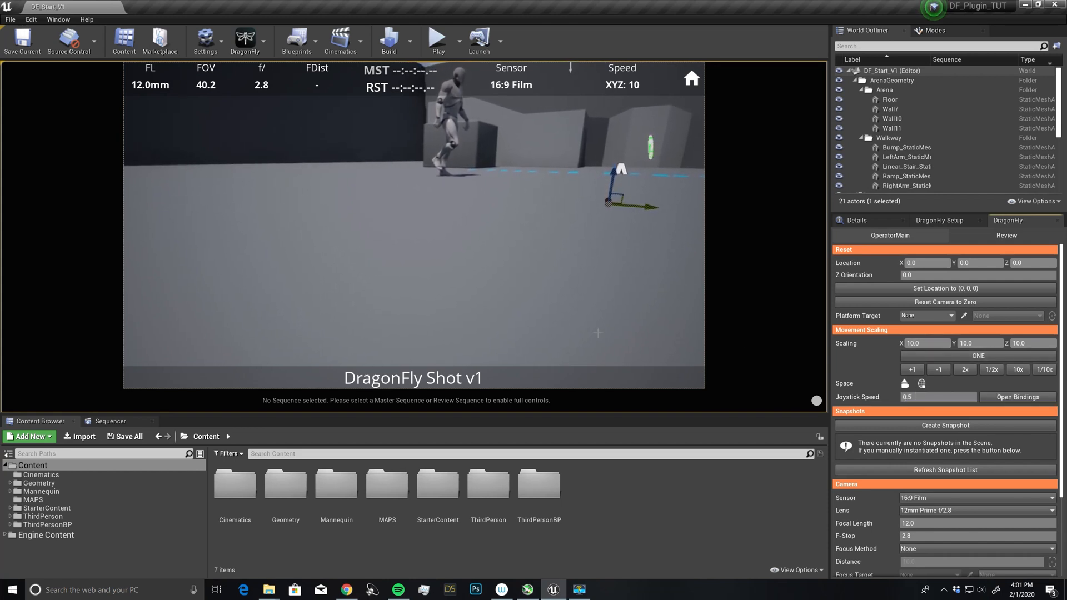
left_click(622, 289)
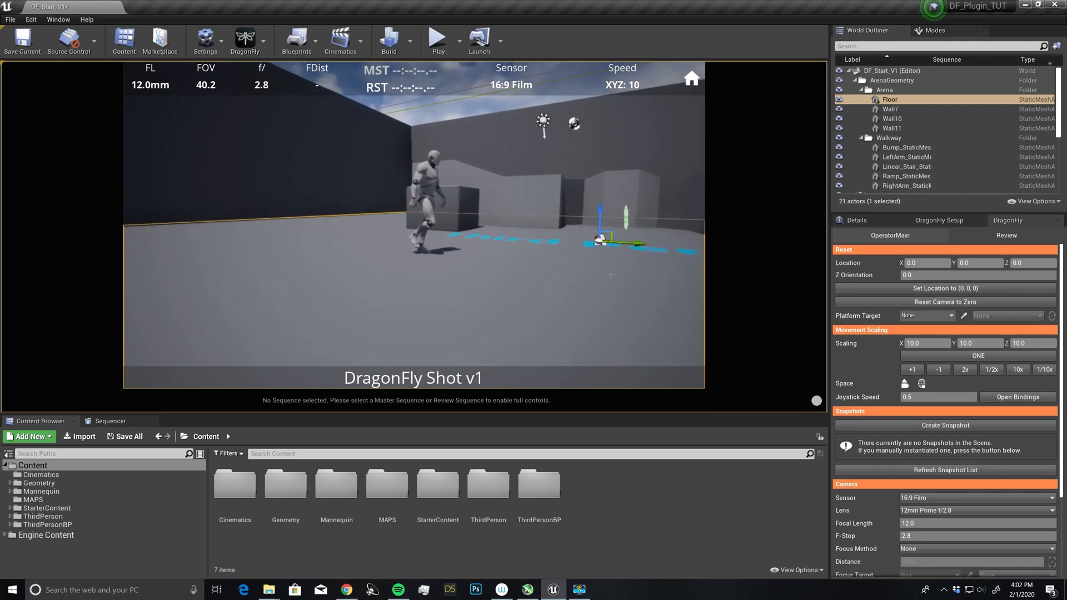
left_click(920, 395)
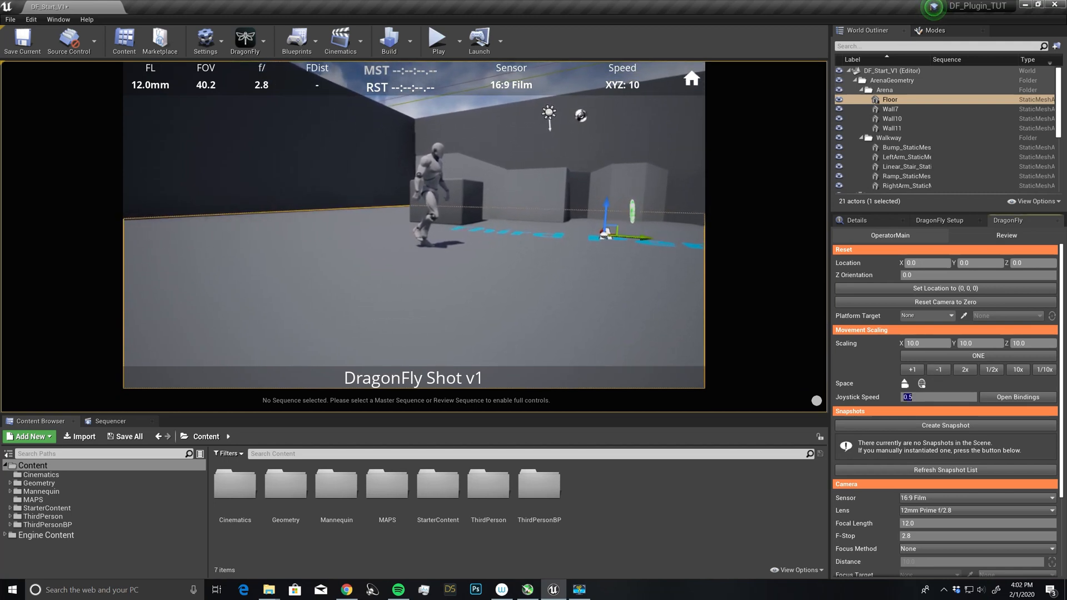
key("Return")
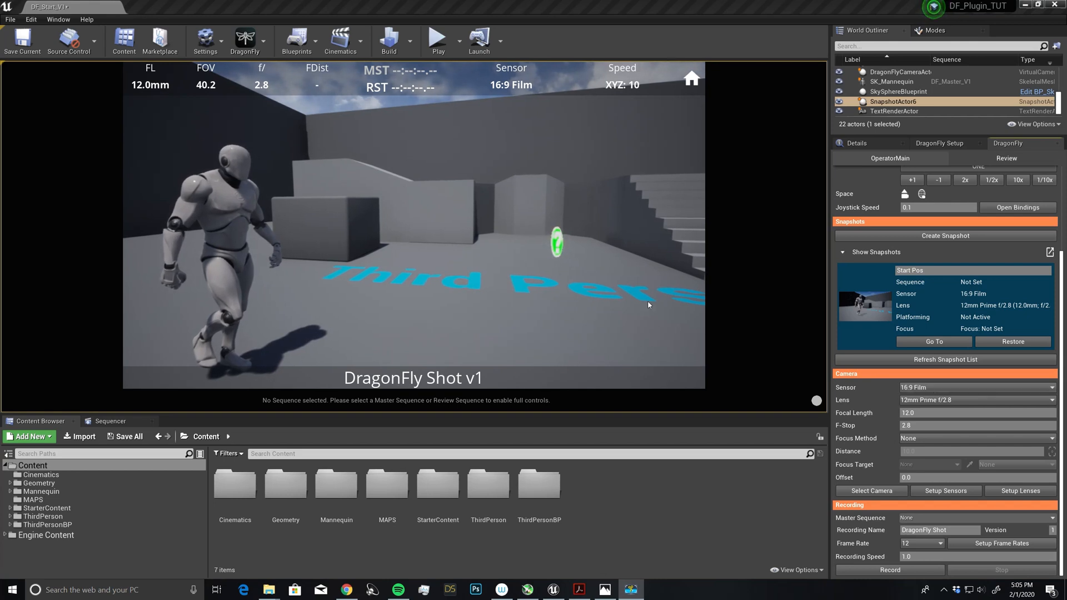
- Try the IMAX 70mm sensor on the camera and switch back to 16:9 Film
left_click(937, 392)
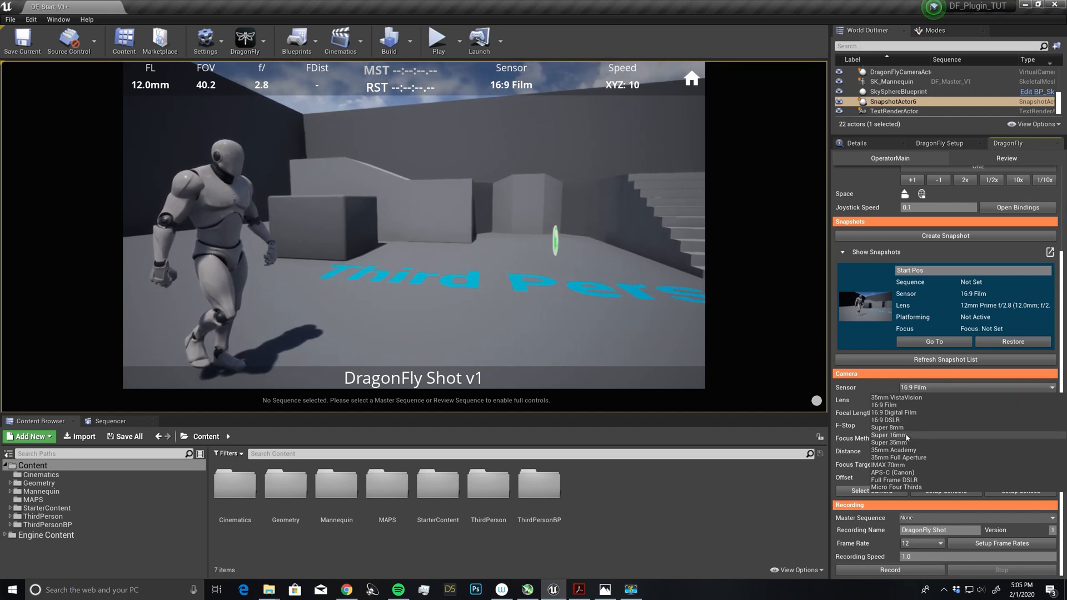
left_click(902, 468)
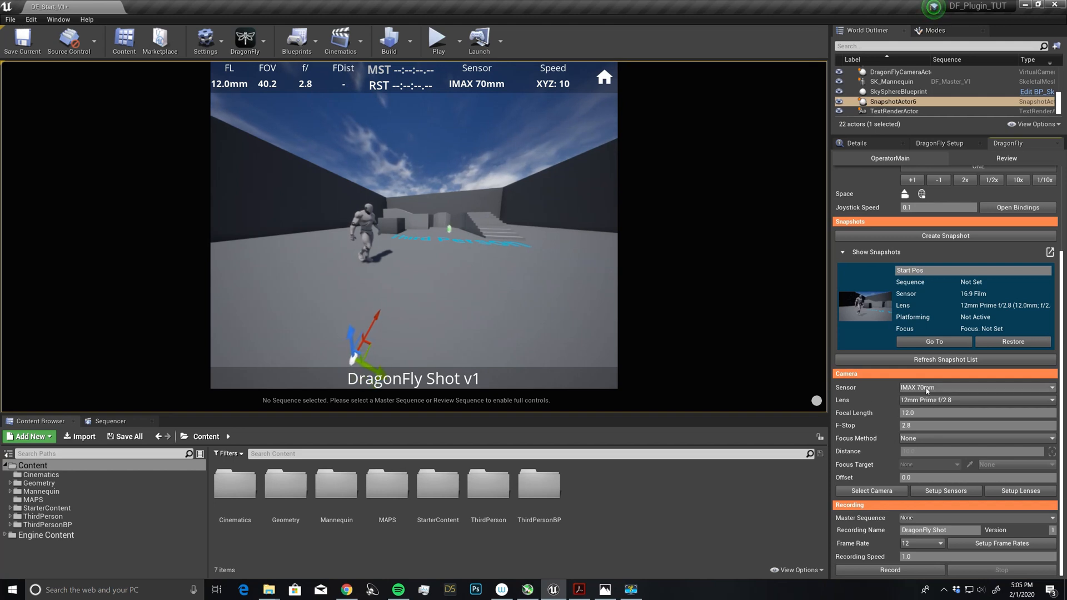
left_click(907, 391)
left_click(895, 405)
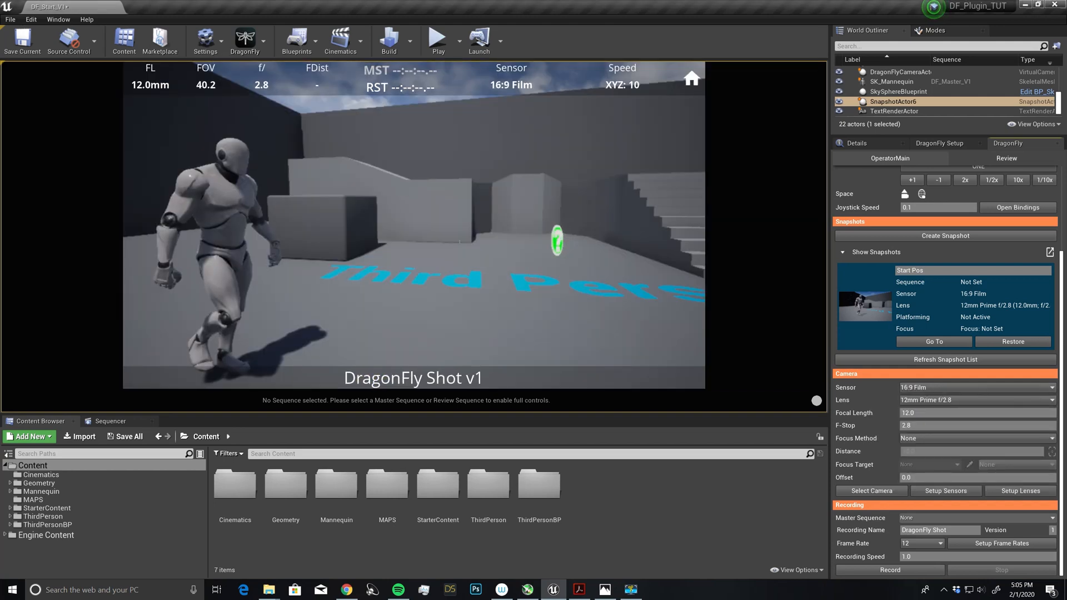
- Open the DragonFly Sensor Presets window, clear of the mannequin, and select the 16:9 DSLR preset row
left_click(262, 43)
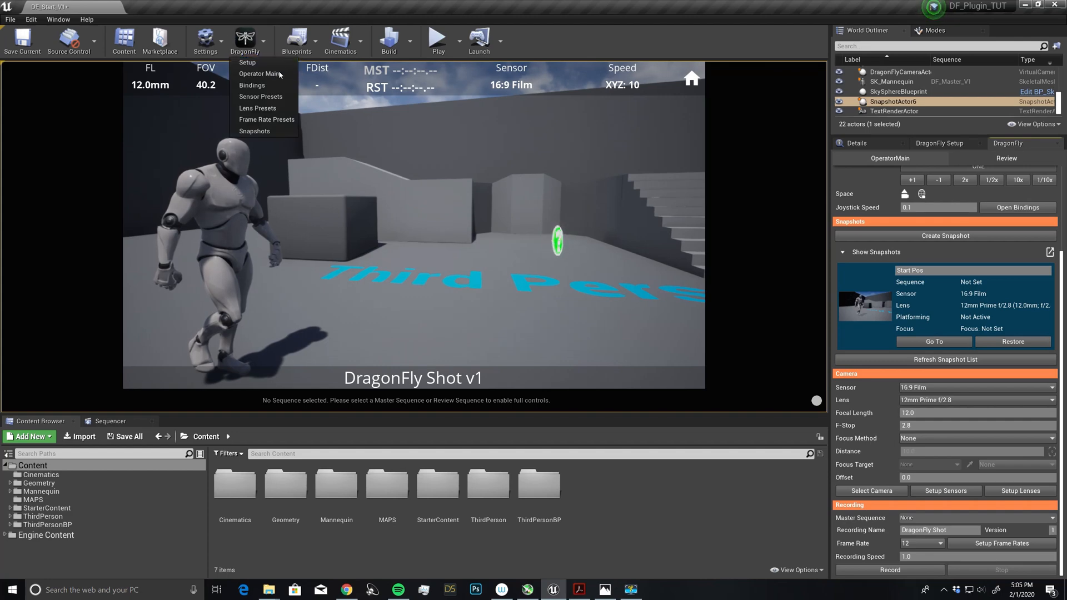
left_click(260, 97)
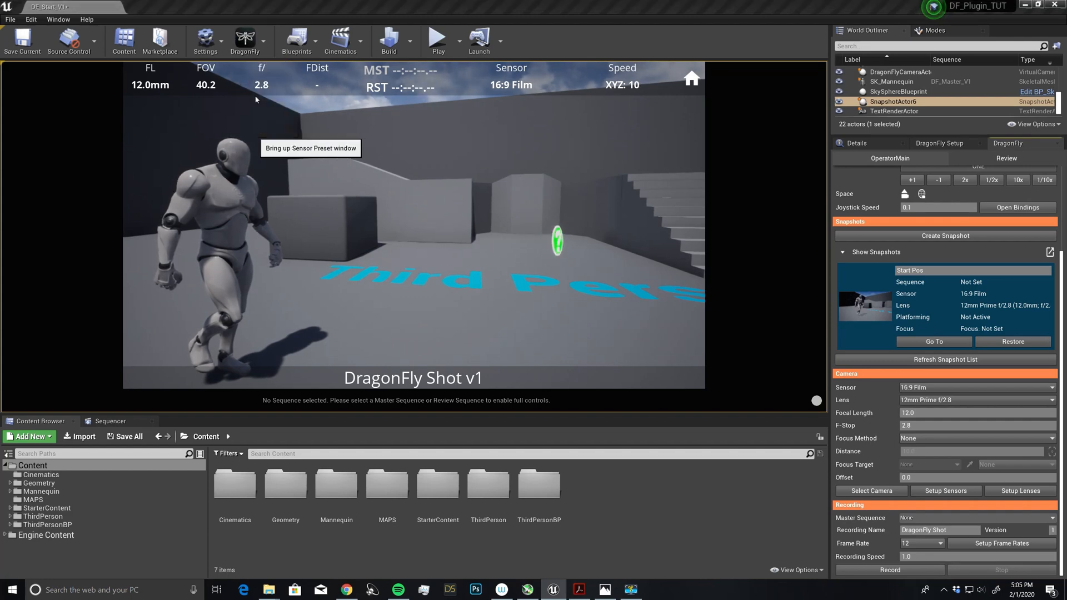
left_click_drag(362, 125, 638, 150)
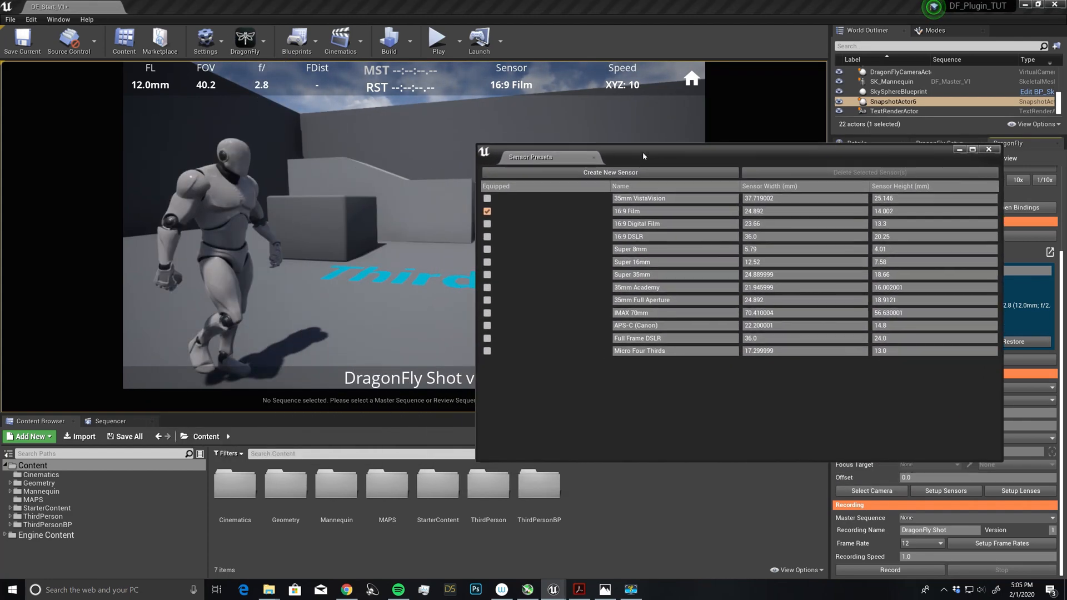
left_click(572, 224)
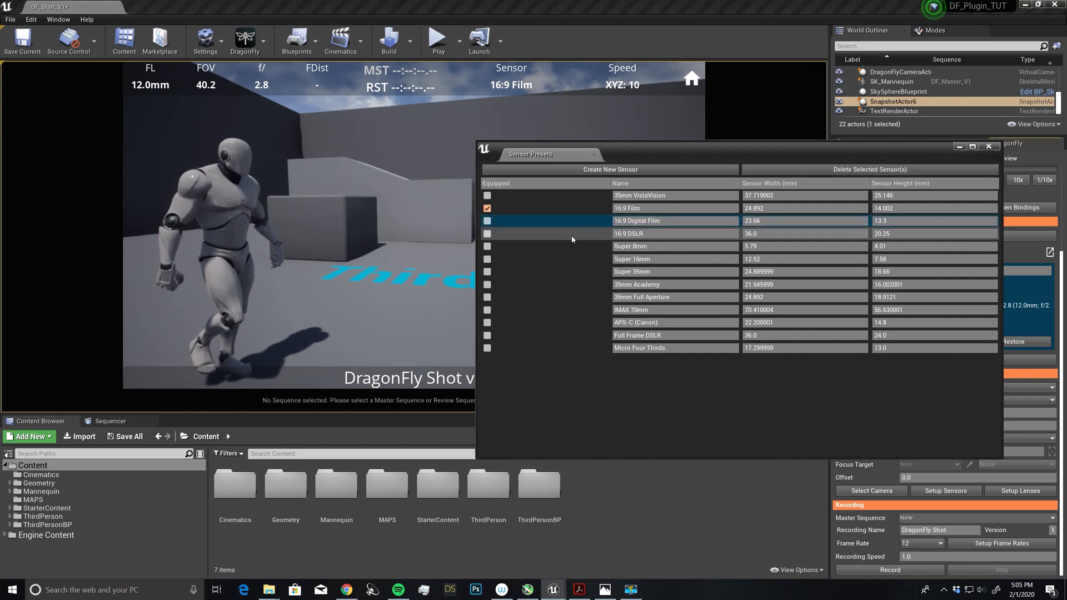
left_click(571, 236)
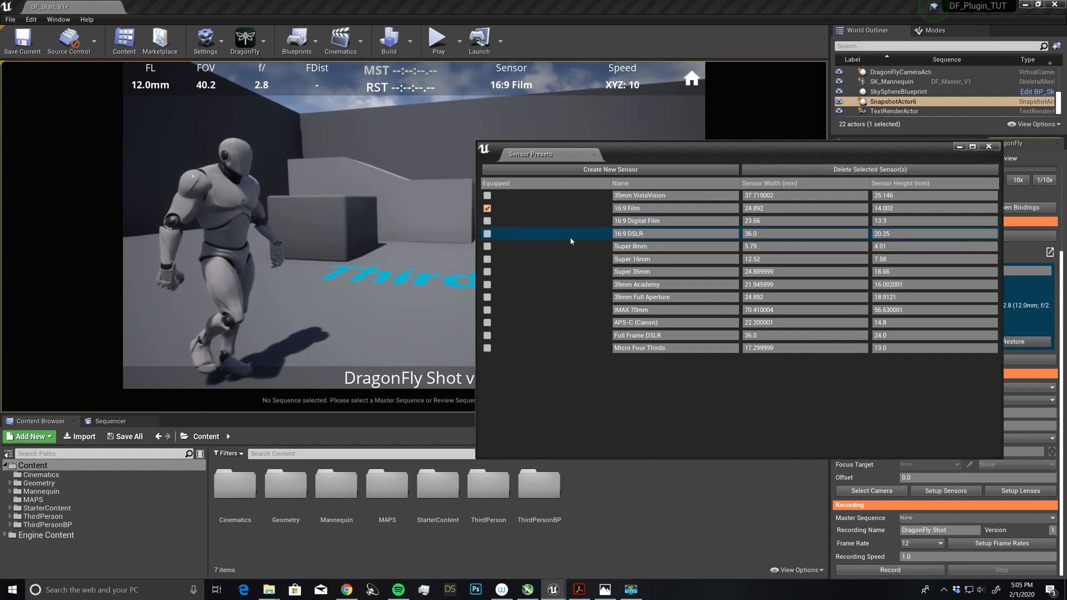
- Equip the 16:9 DSLR, Super 8mm, Super 16mm and 35mm Academy sensors in turn, and return to 16:9 Film
left_click(487, 233)
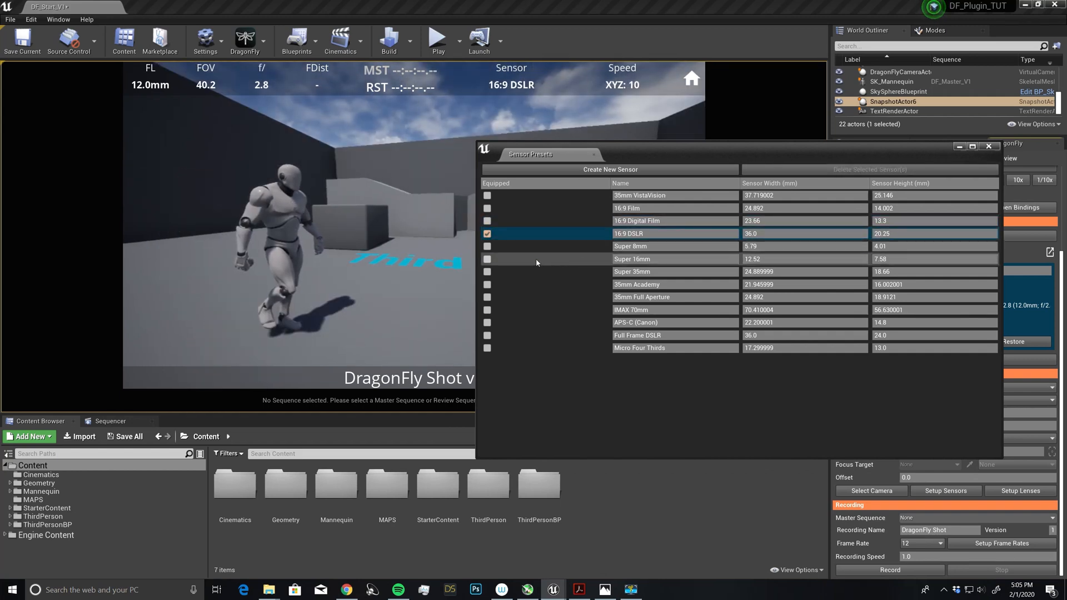
left_click(487, 246)
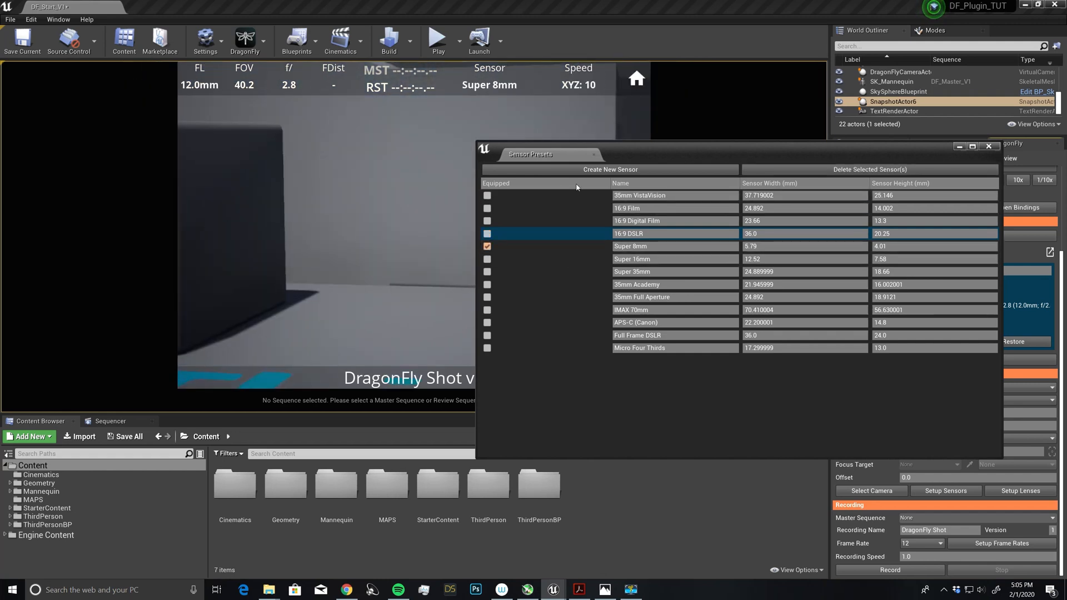
left_click(488, 259)
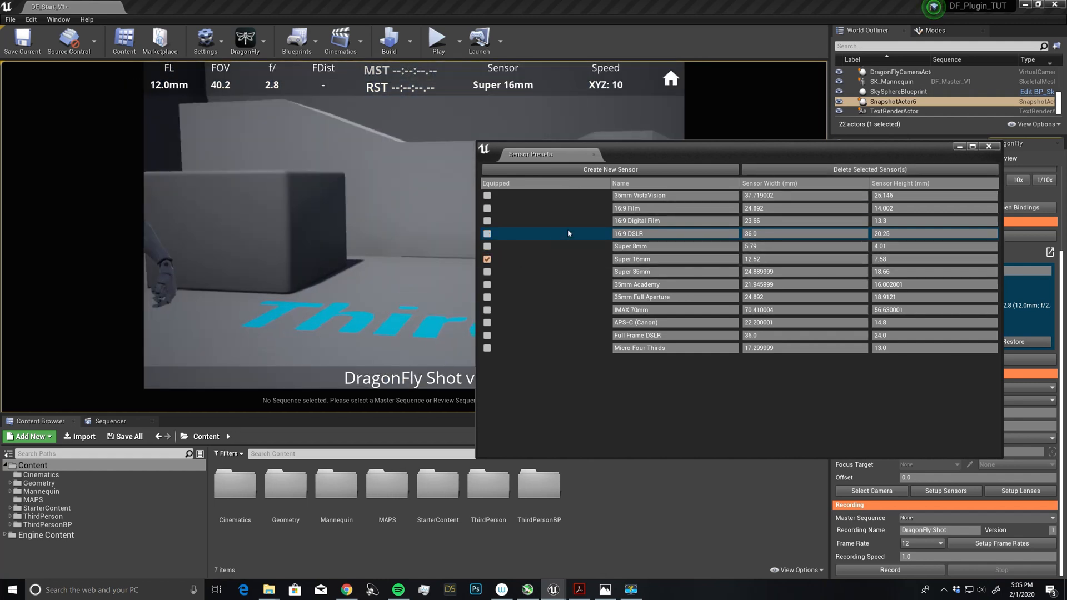
left_click(487, 285)
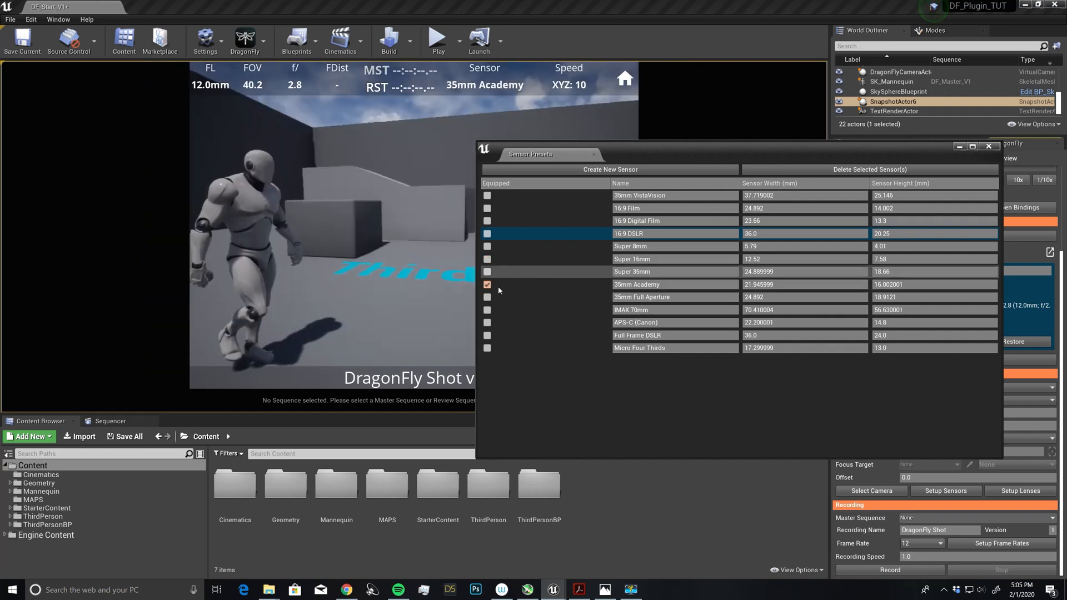
left_click(488, 208)
- Reposition the Sensor Presets window and switch to Photos to view the Sensor_Sizes.jpg chart of sensor sizes and film formats
left_click_drag(642, 159, 523, 301)
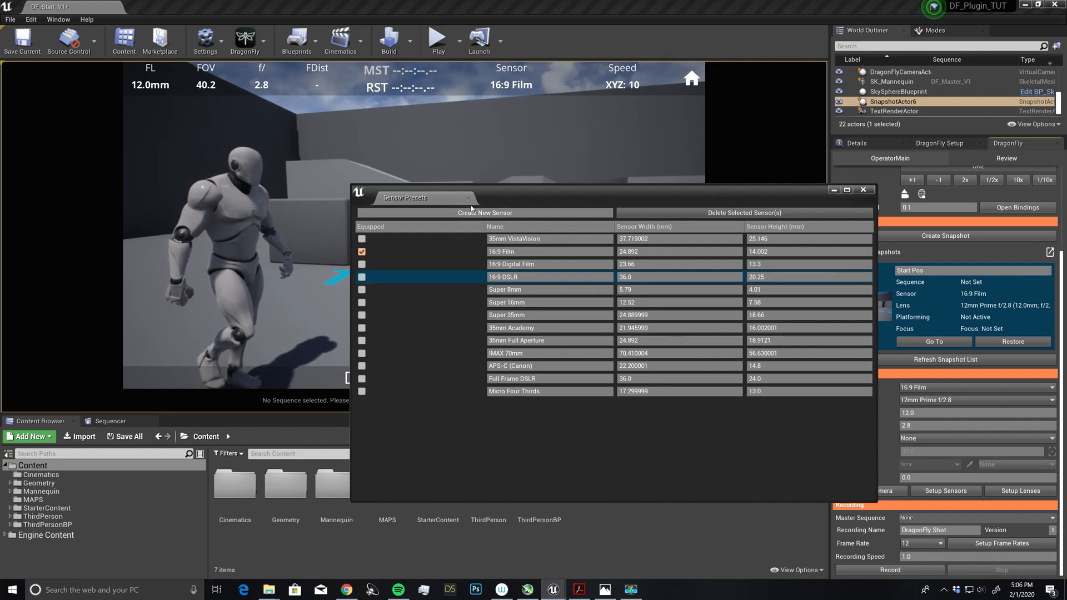
left_click_drag(0, 92, 368, 2)
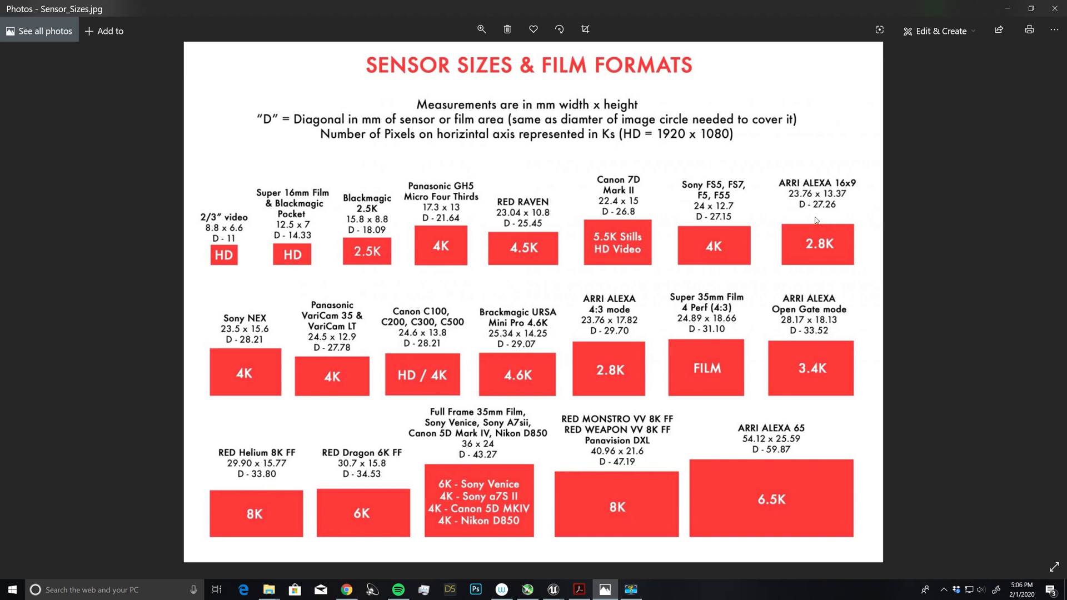
- Back in Unreal Engine, create and equip a sensor preset named ARRI_Alexa 16x9, 23.76 mm wide and 13.37 mm high
left_click_drag(701, 8, 0, 83)
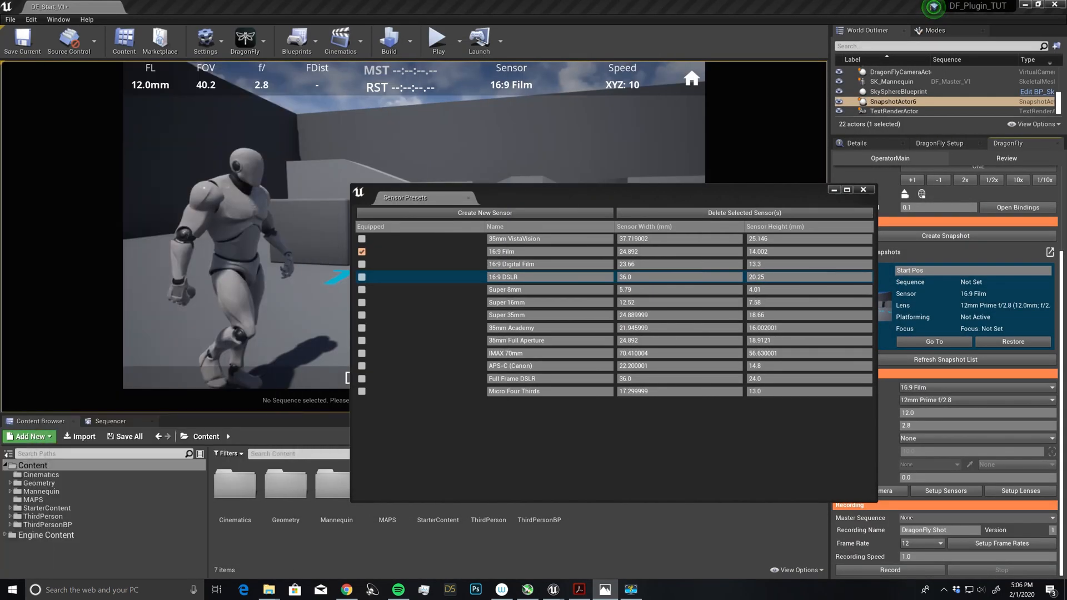
left_click(463, 213)
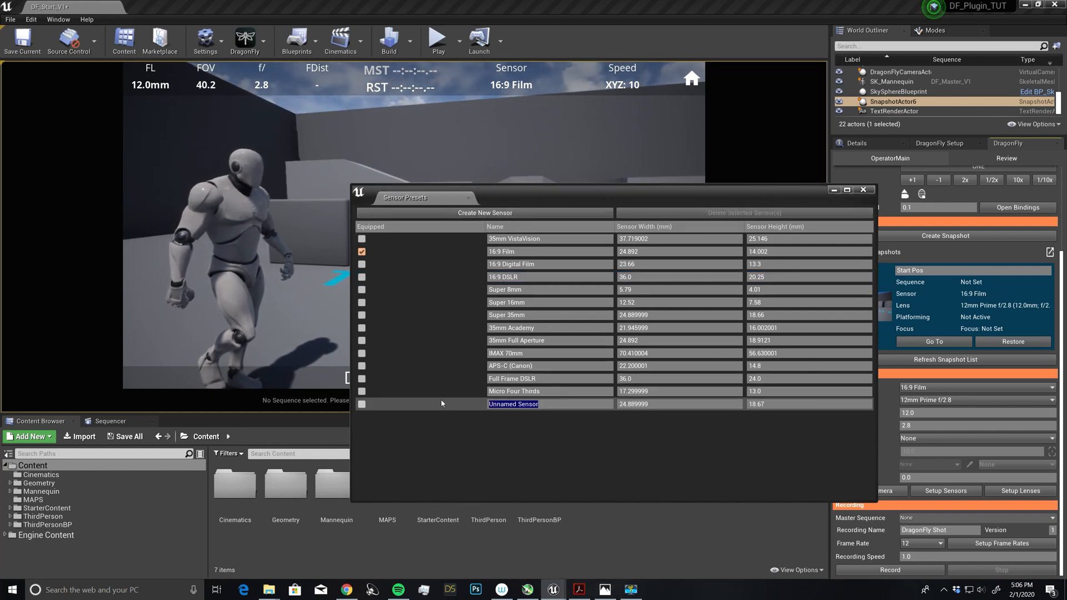
type("ARRI")
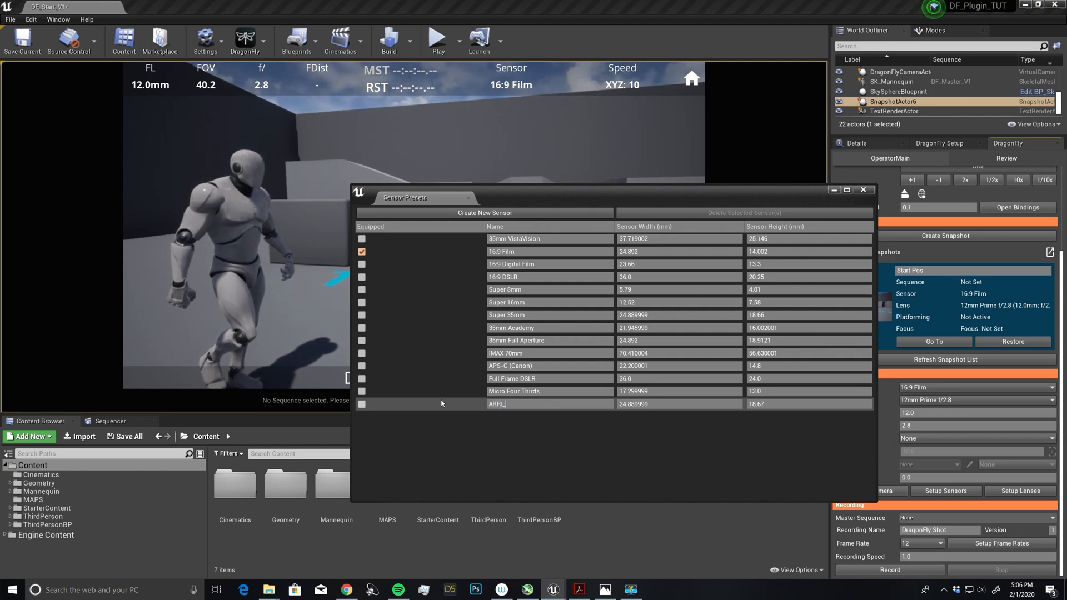
type("_Alexa")
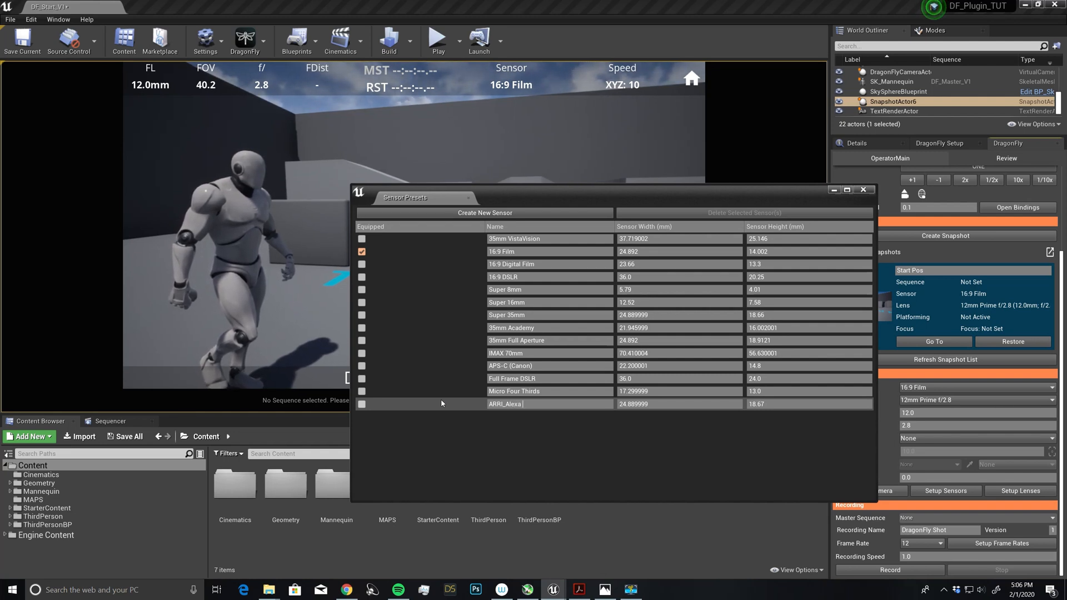
type("16")
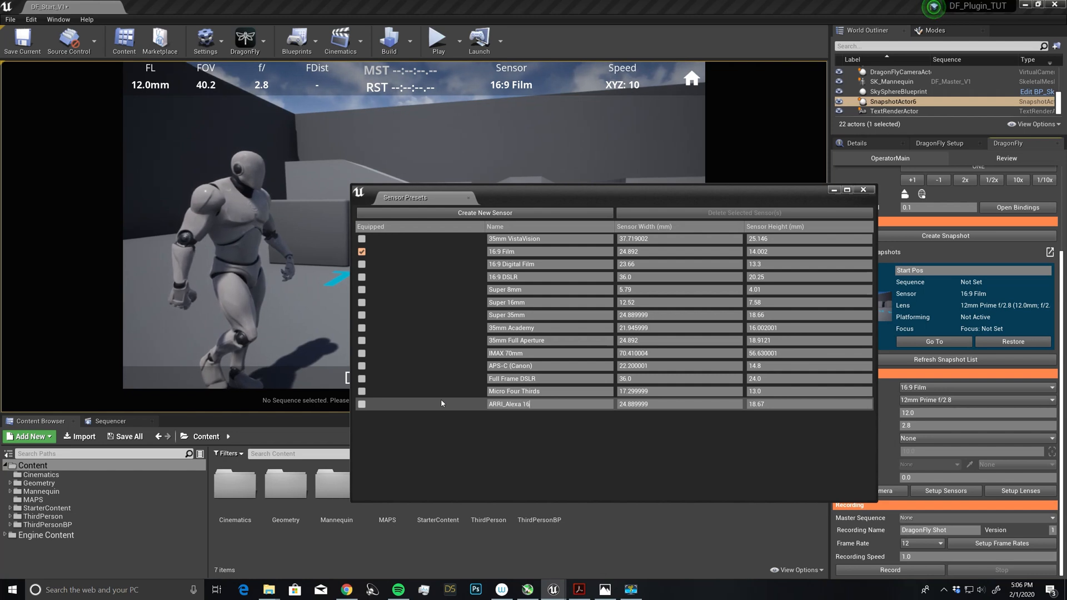
type("x")
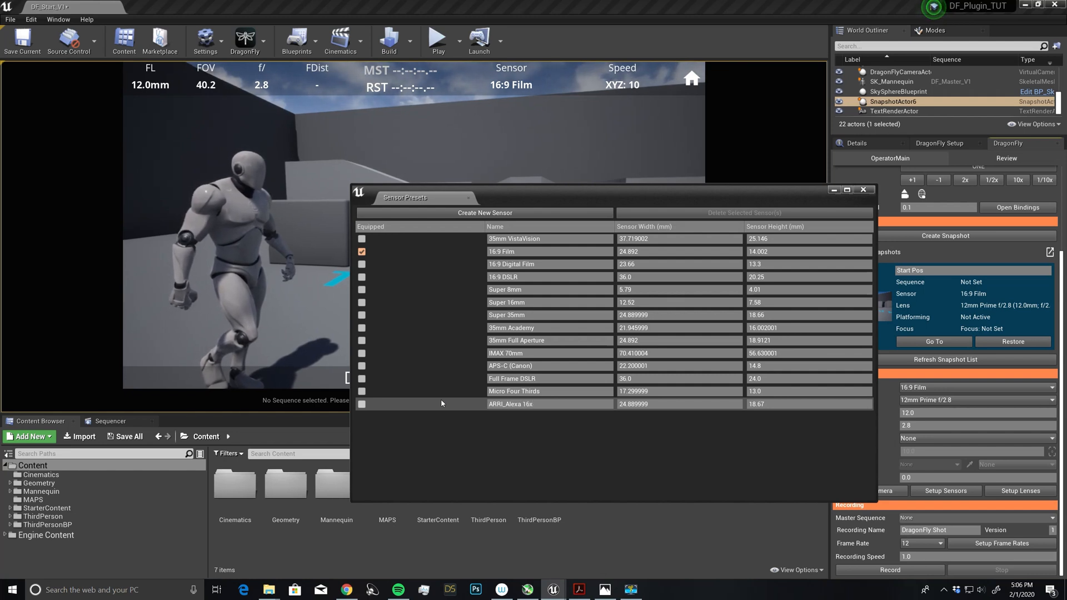
type("9")
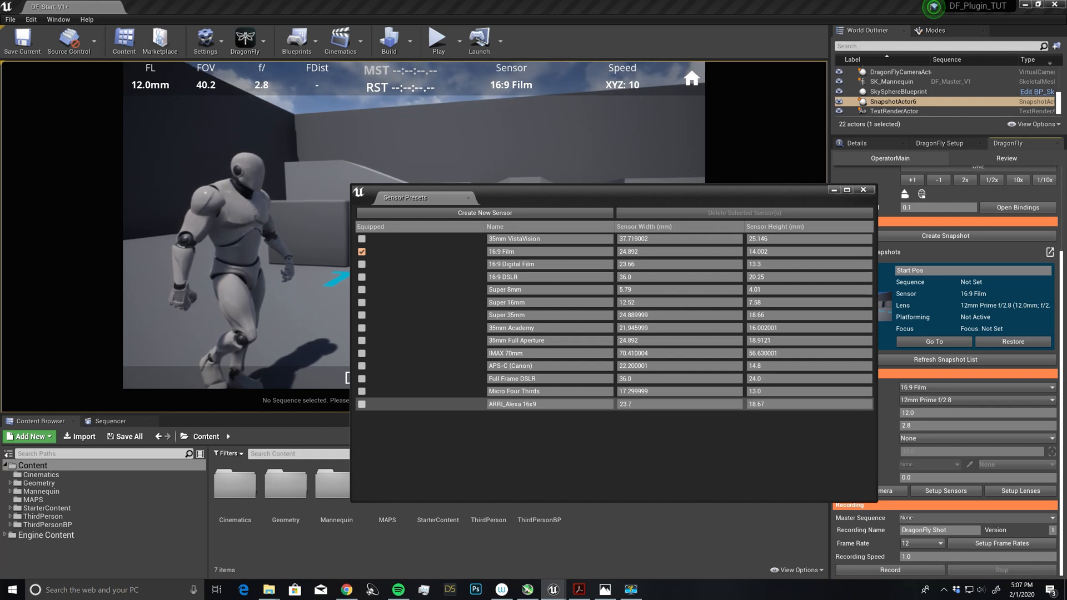
key("Return")
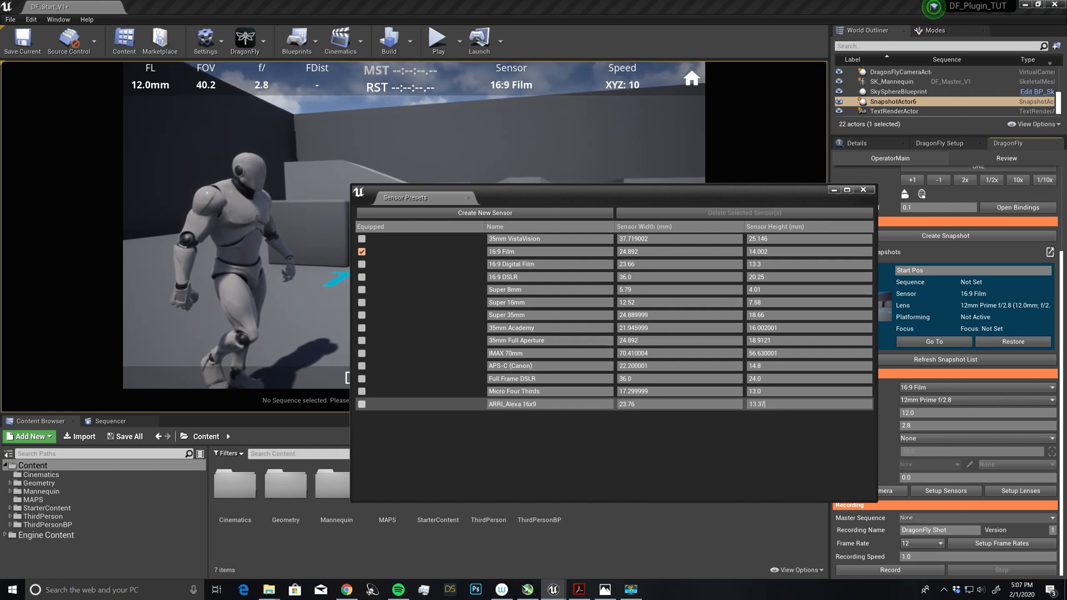
left_click(443, 406)
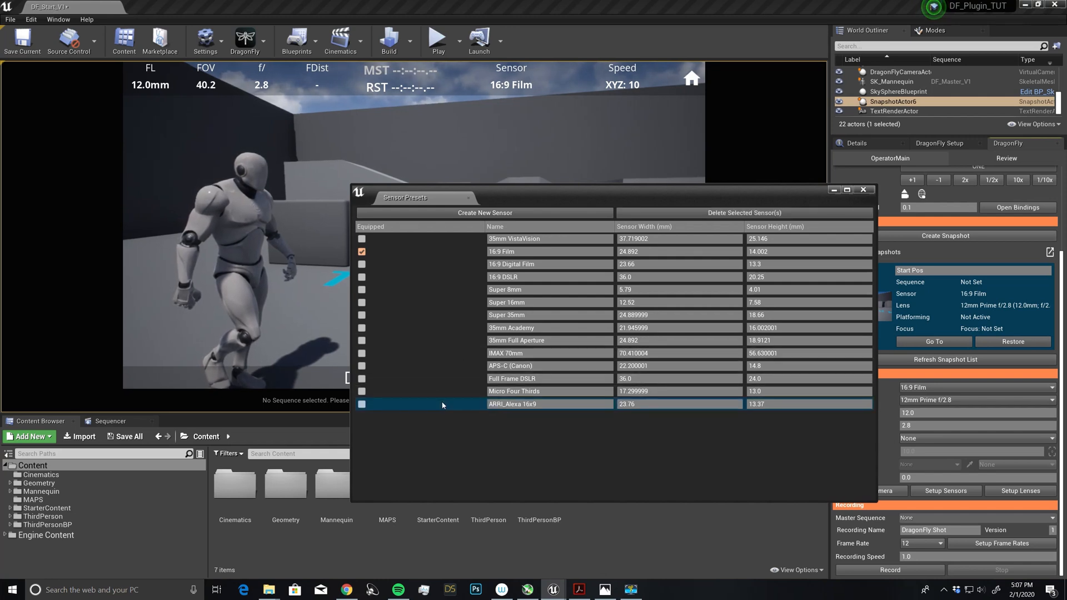
left_click(361, 405)
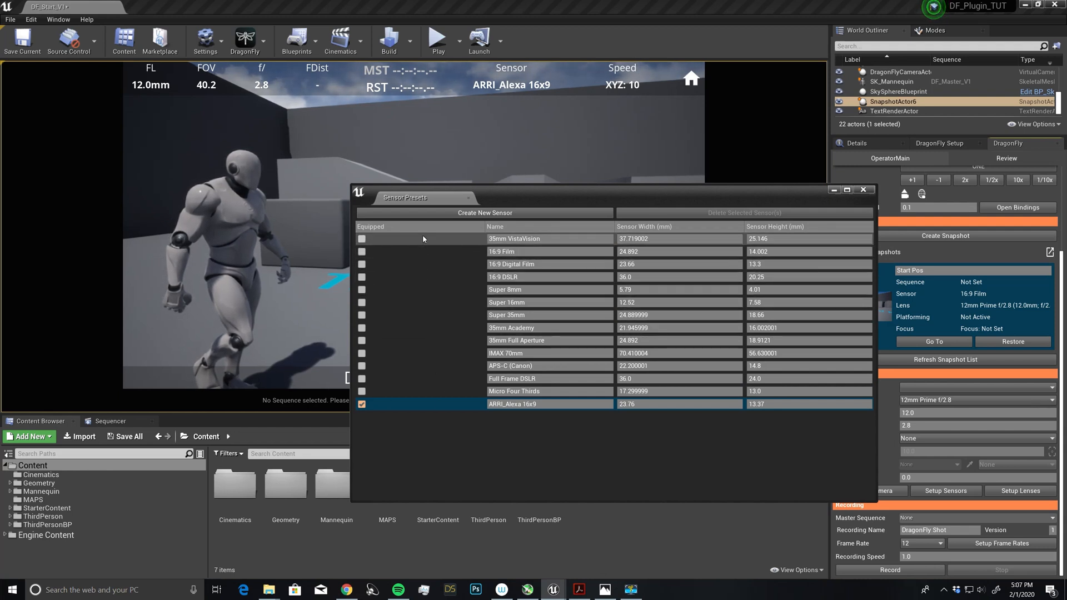
- Equip the 16:9 Film sensor again and delete the ARRI_Alexa 16x9 preset
left_click(426, 393)
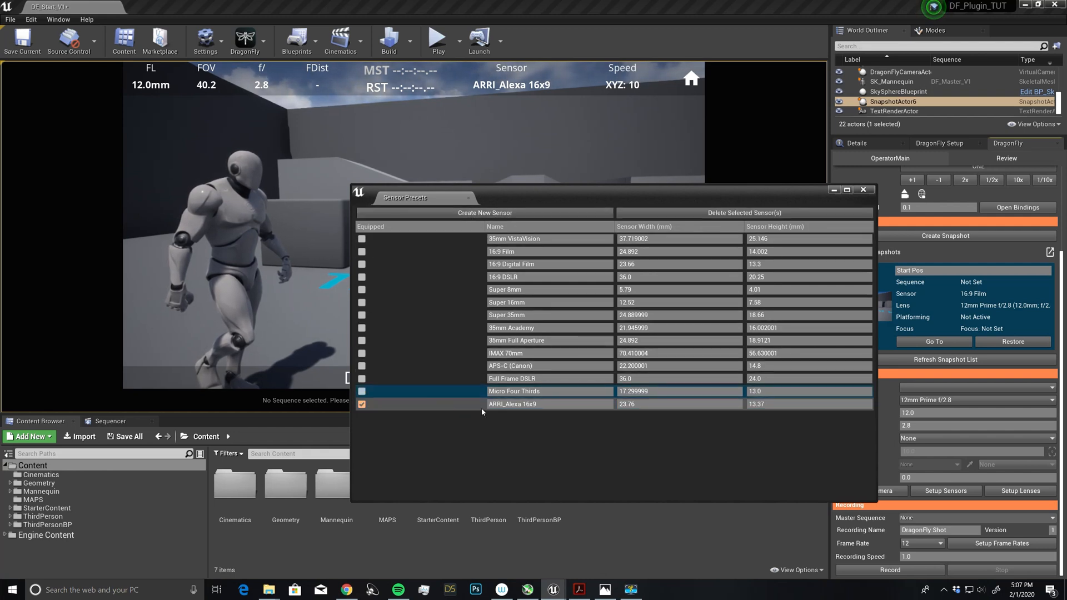
left_click(439, 405)
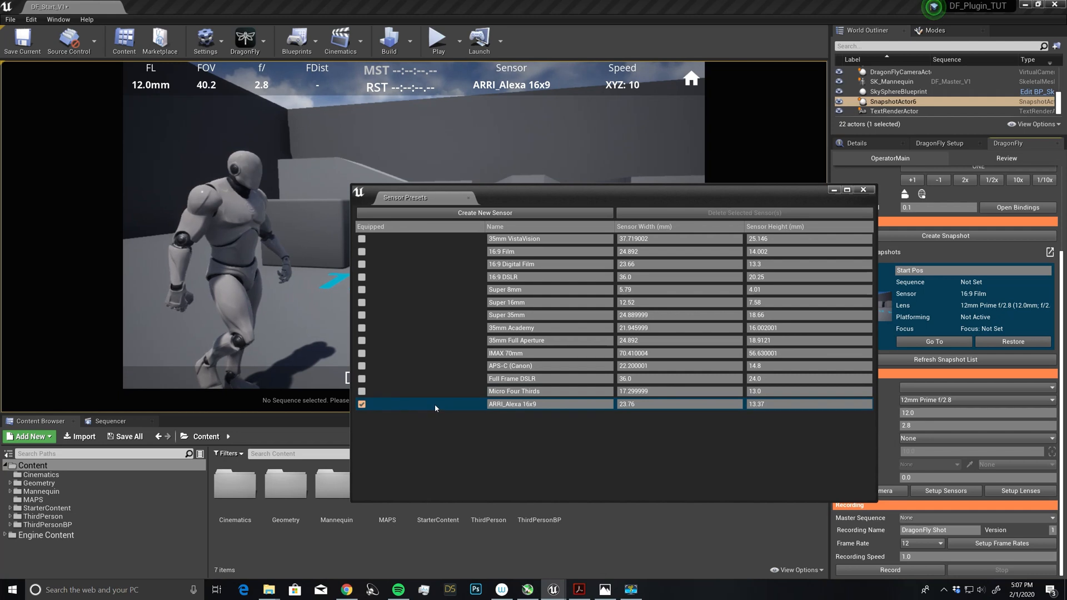
left_click(362, 252)
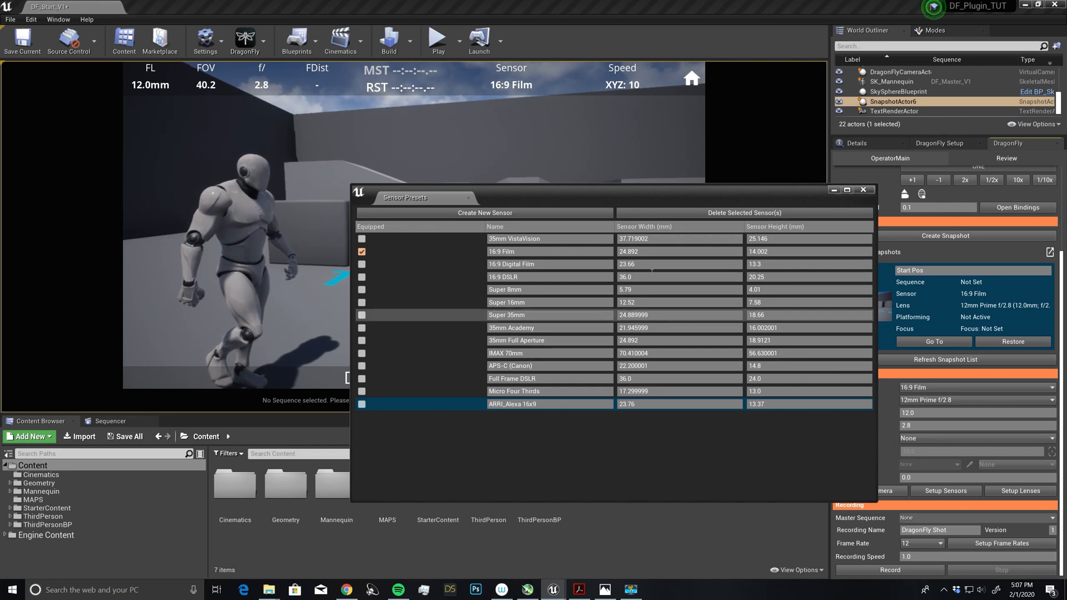
left_click(733, 213)
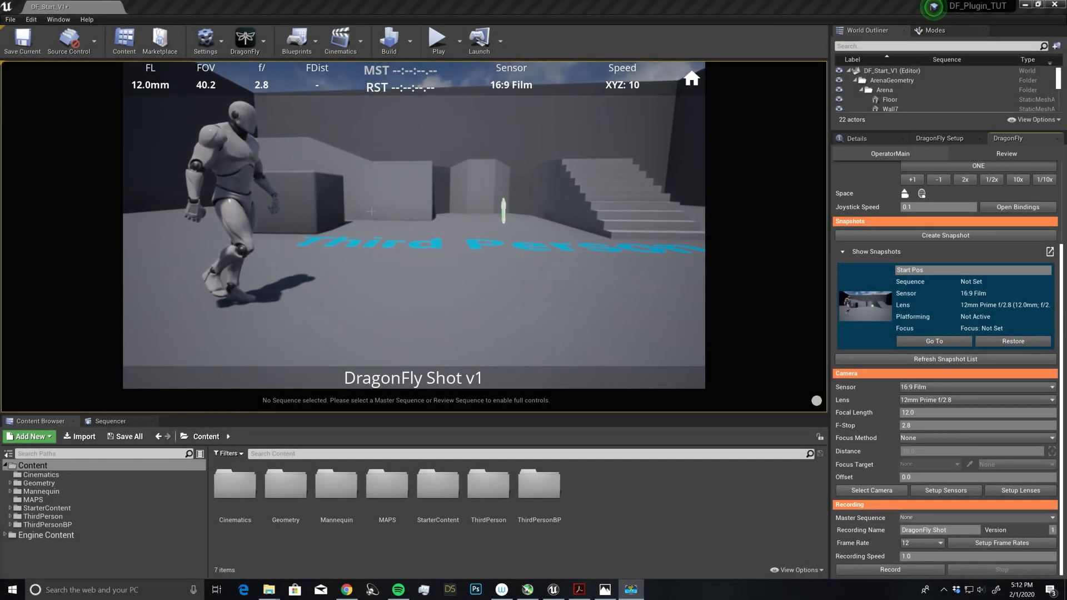
- Switch the camera lens to 50mm Prime f/1.8 and double the movement scale
left_click(917, 401)
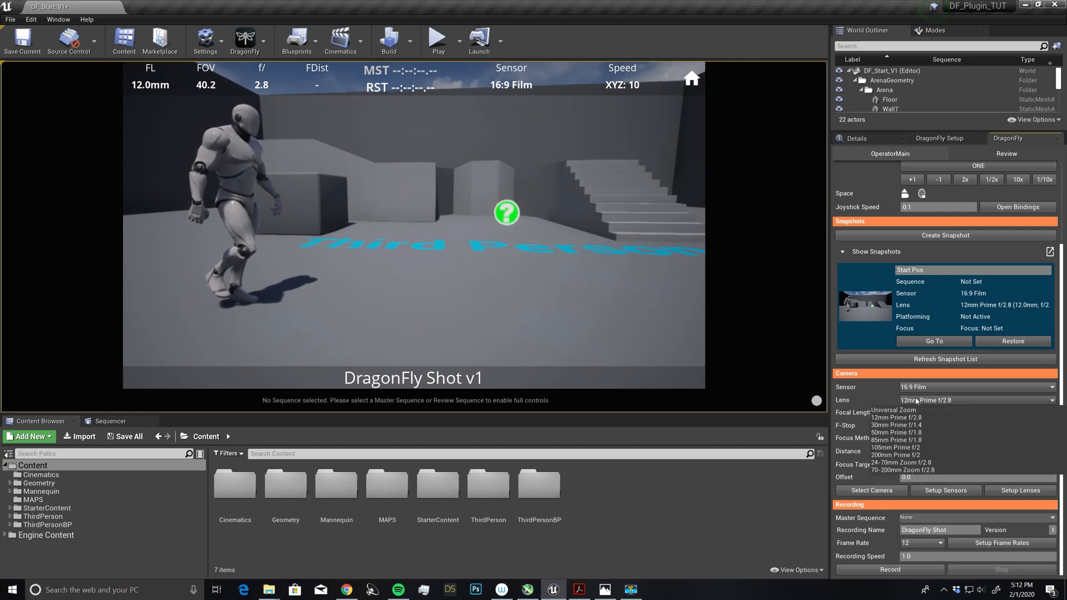
left_click(895, 433)
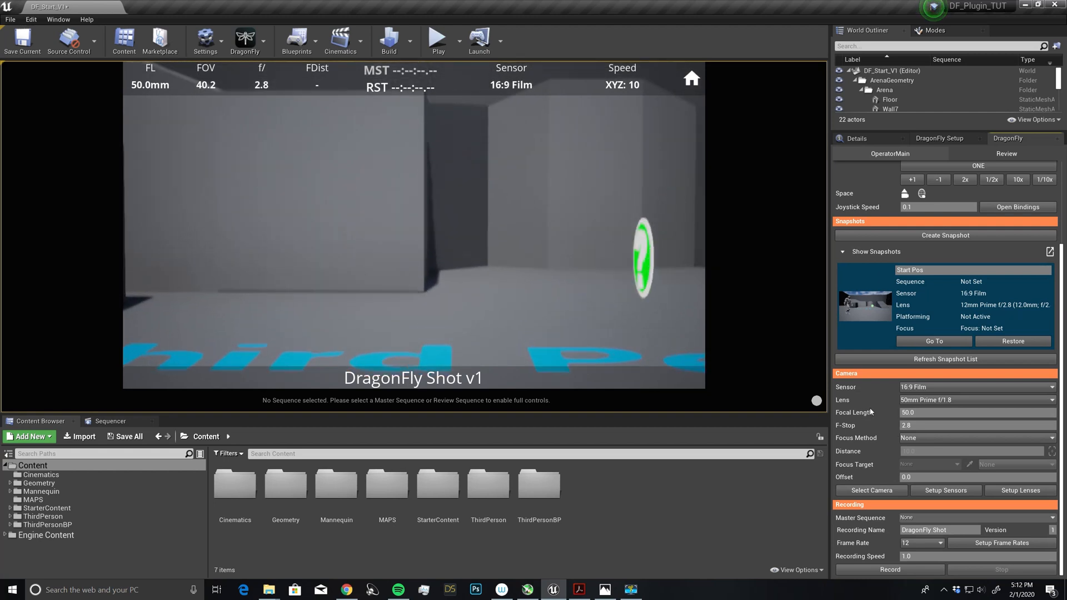
left_click(962, 180)
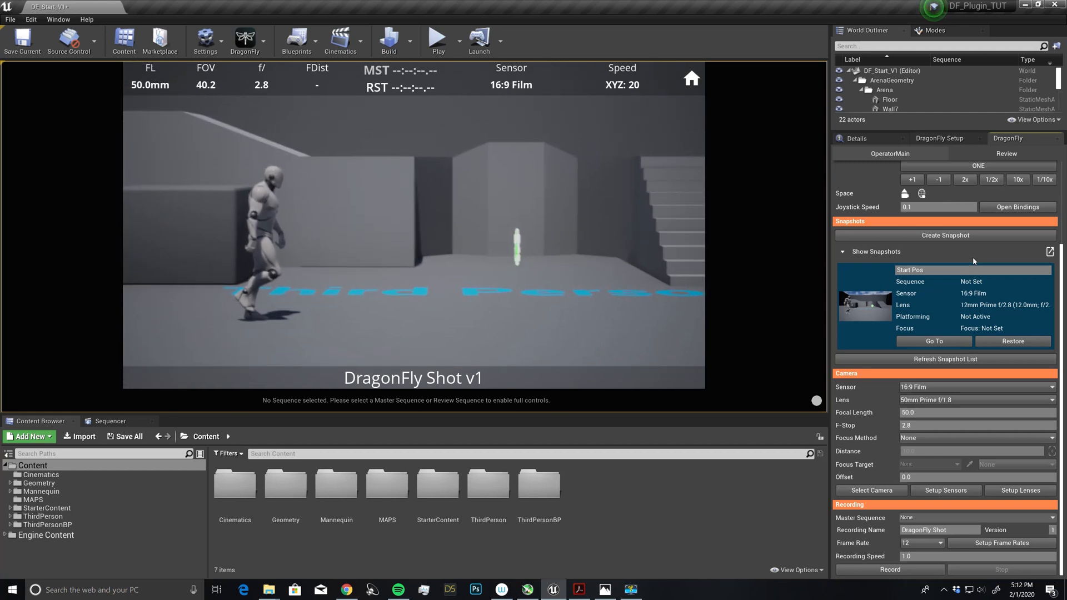
- Switch the camera lens to 85mm Prime f/1.8 and open the DragonFly Lens Presets window
left_click(983, 400)
left_click(897, 440)
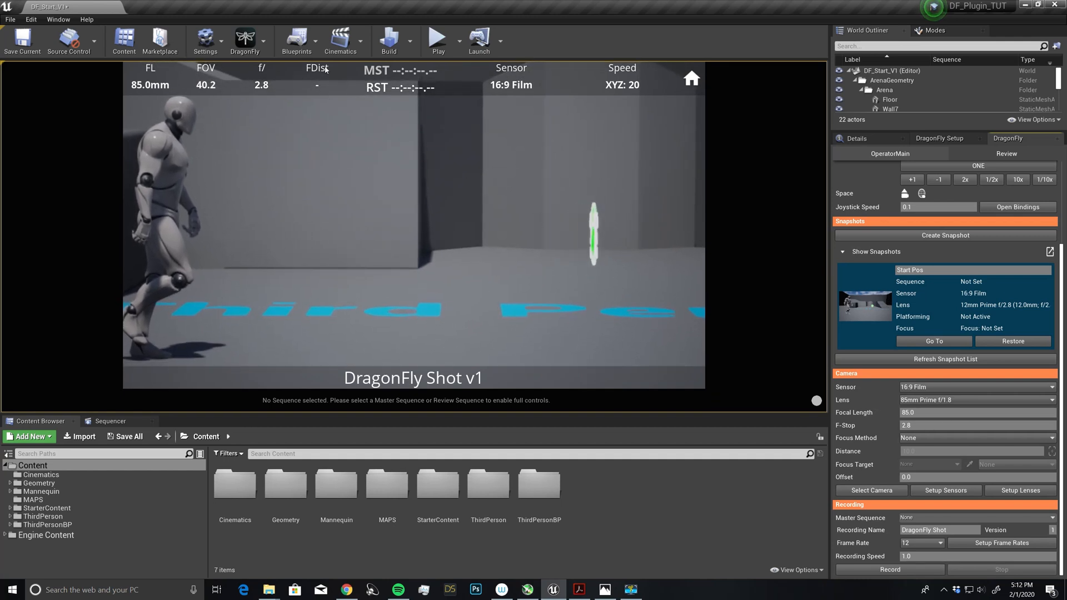
left_click(265, 44)
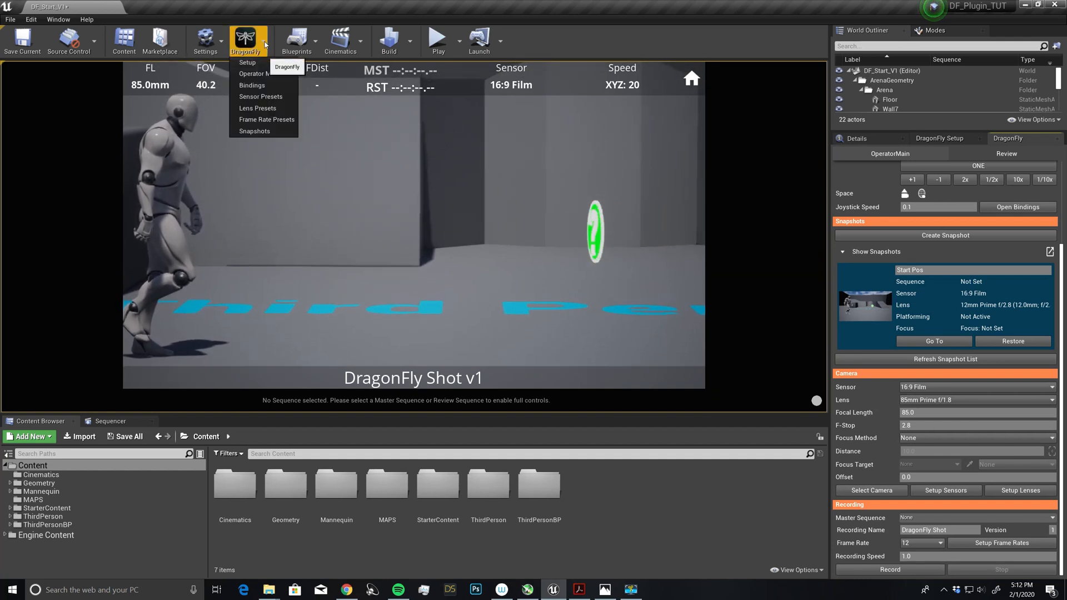
left_click(273, 109)
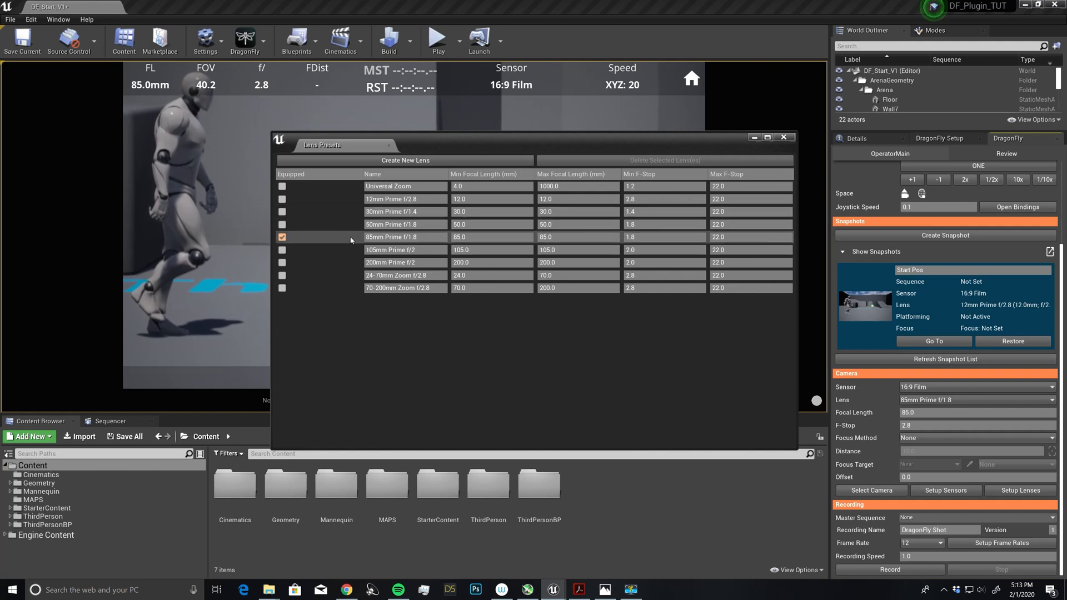
- Create a new lens preset with its default values and delete it again
left_click(394, 162)
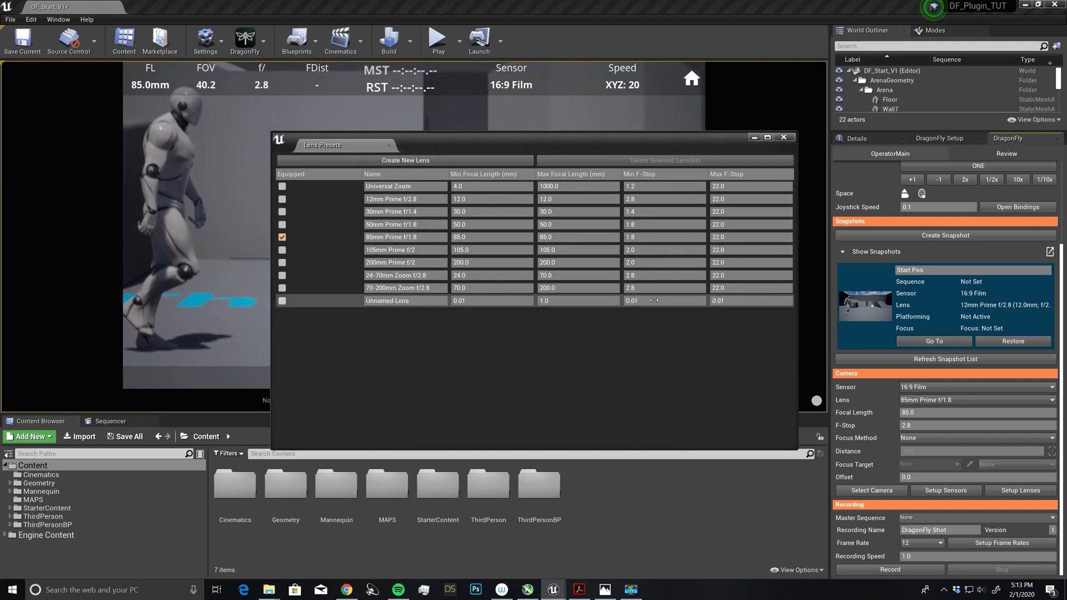
left_click(313, 301)
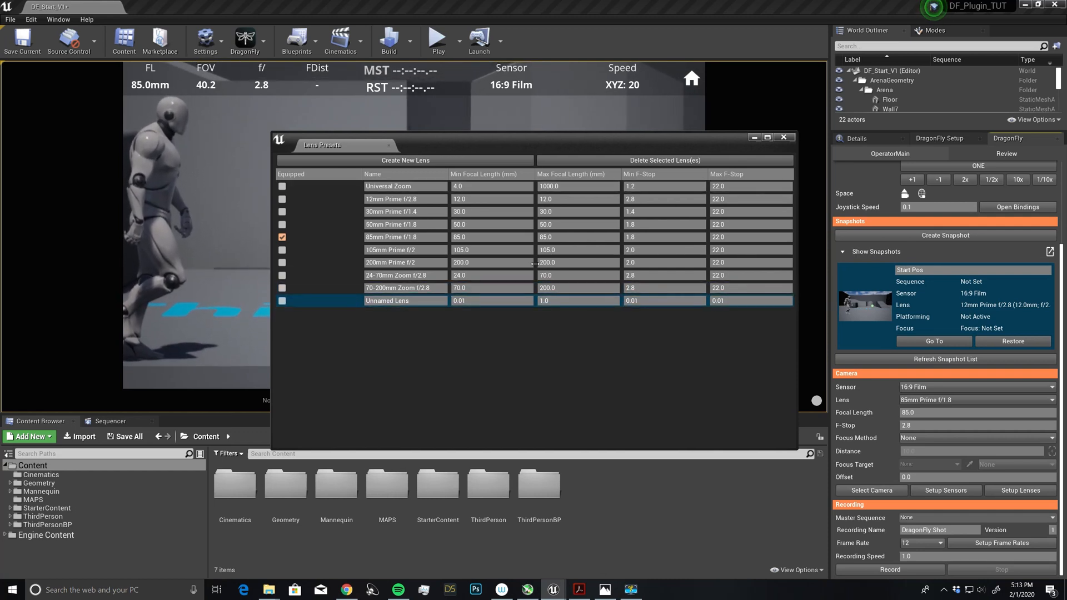
left_click(671, 159)
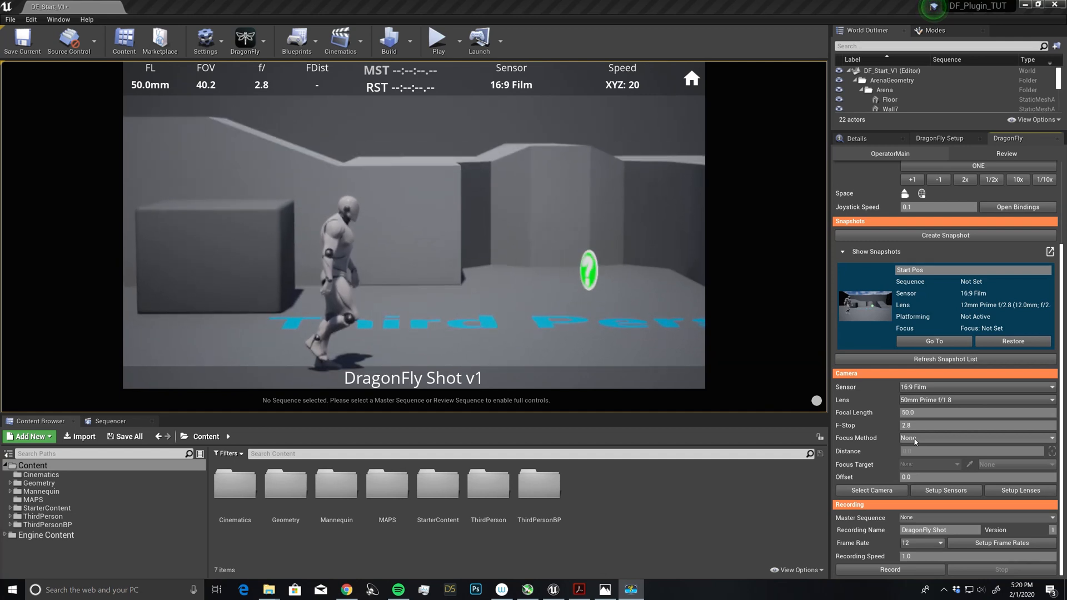
- Set the camera's focus method to Manual and raise the focus distance to about 1456
left_click(916, 439)
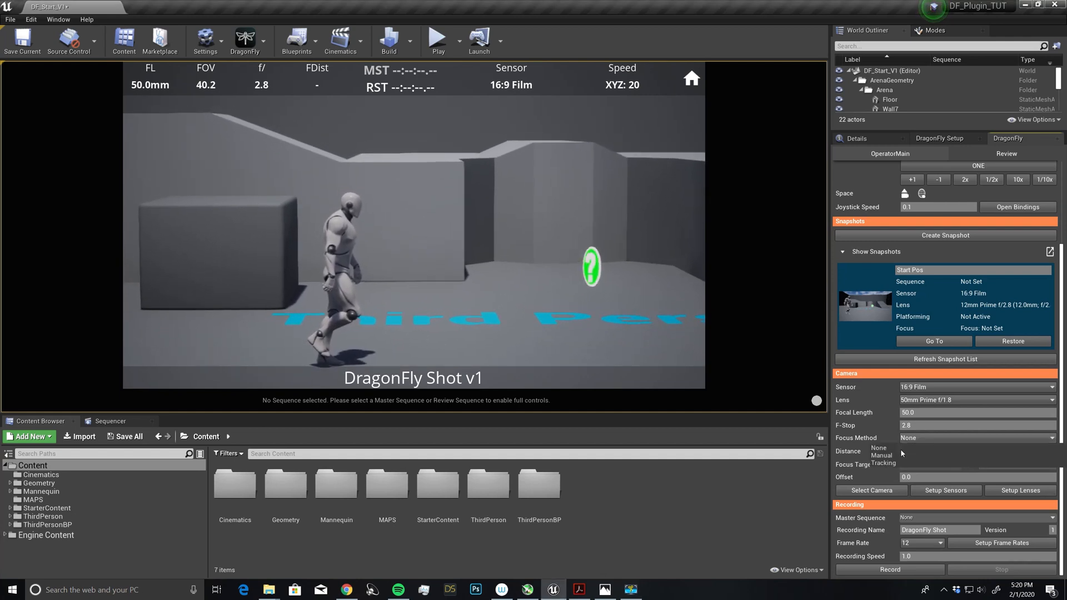
left_click(895, 455)
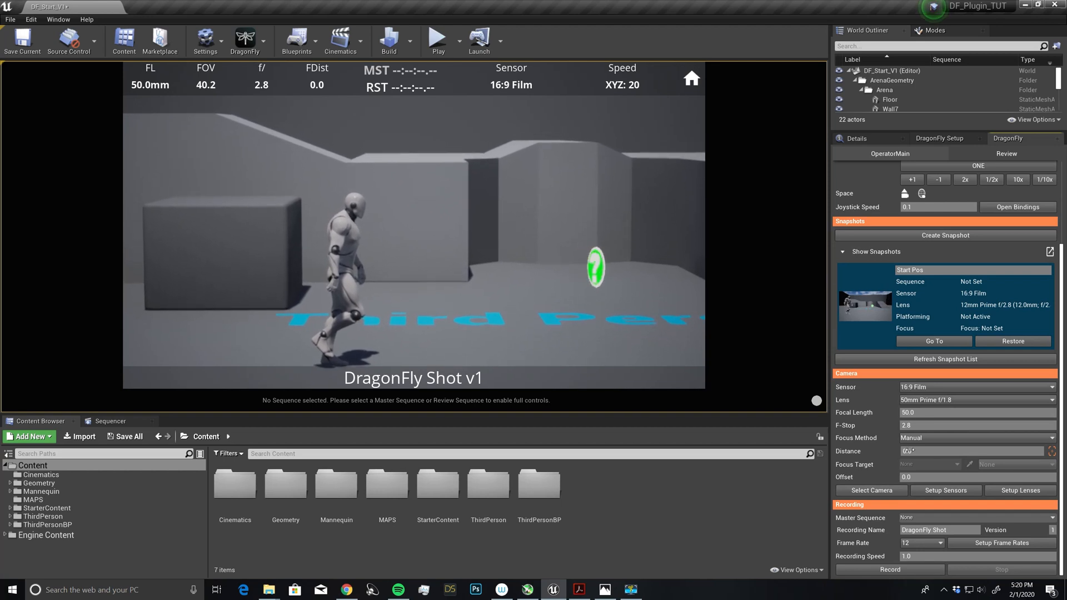
left_click_drag(908, 451, 945, 450)
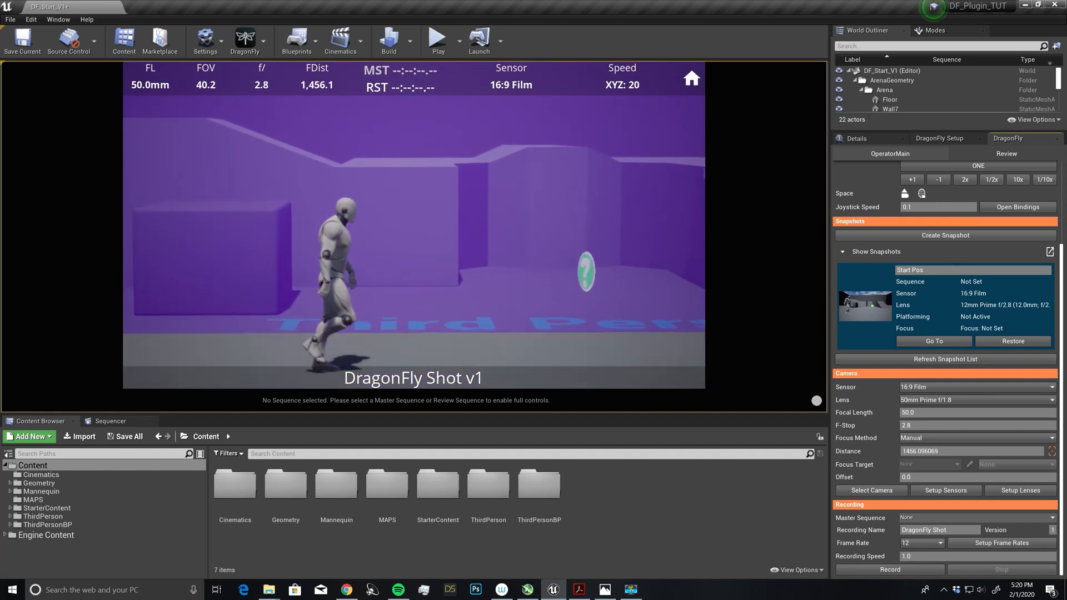
- Set the focus distance to 1400, 1300 and finally 1200, and hide the purple focus plane
left_click(921, 451)
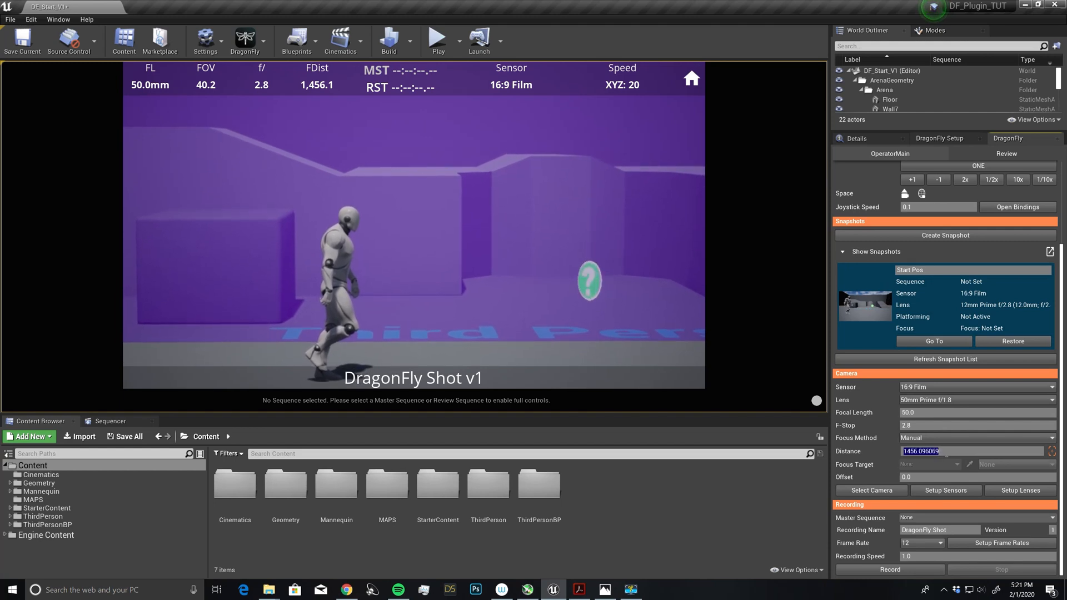
type("14")
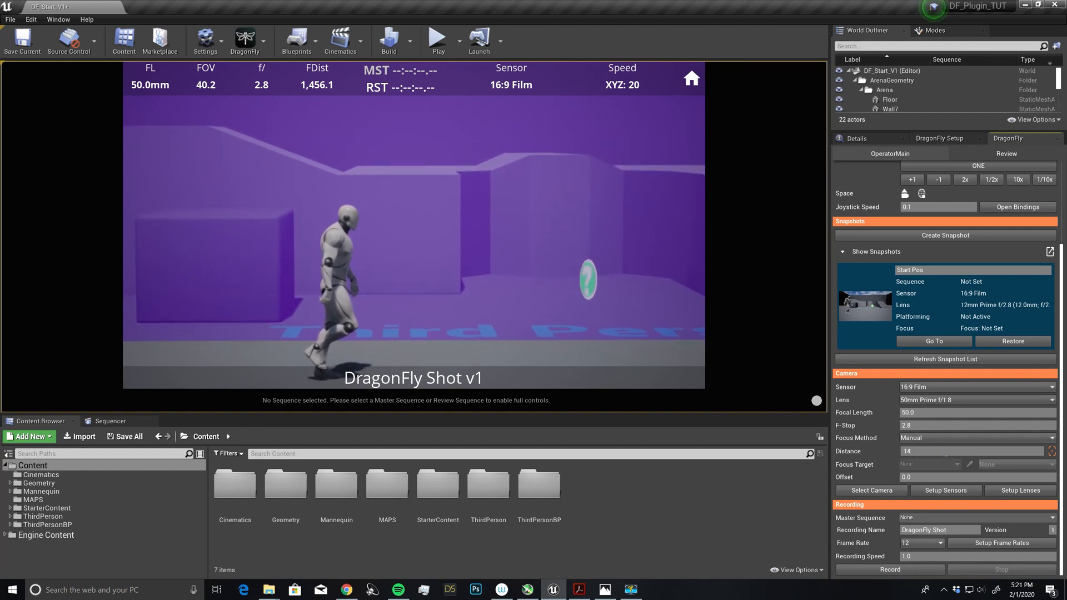
type("00")
key("Return")
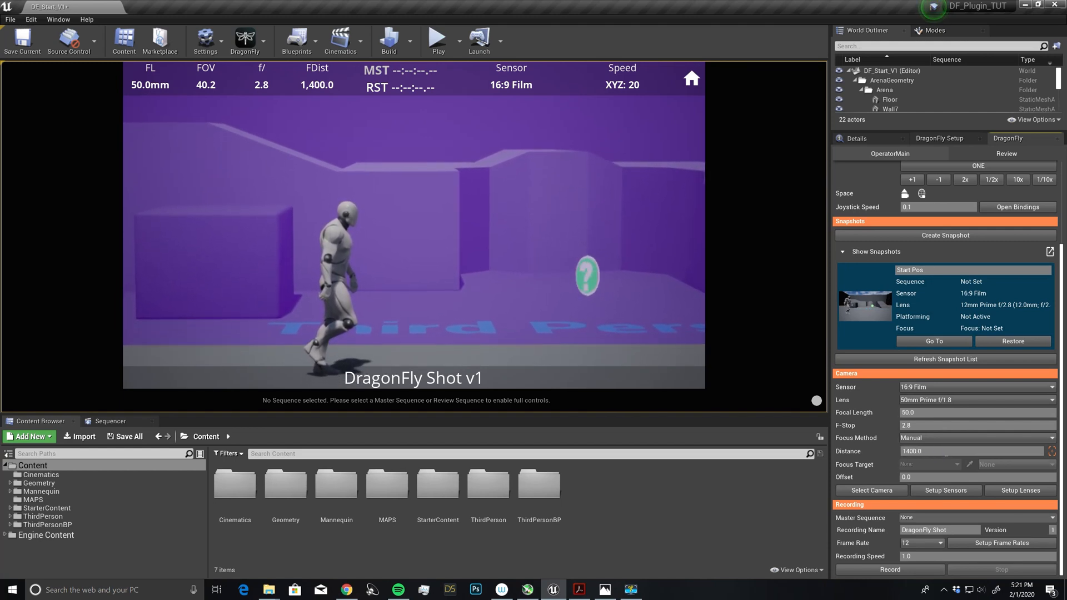
left_click(933, 450)
type("1300")
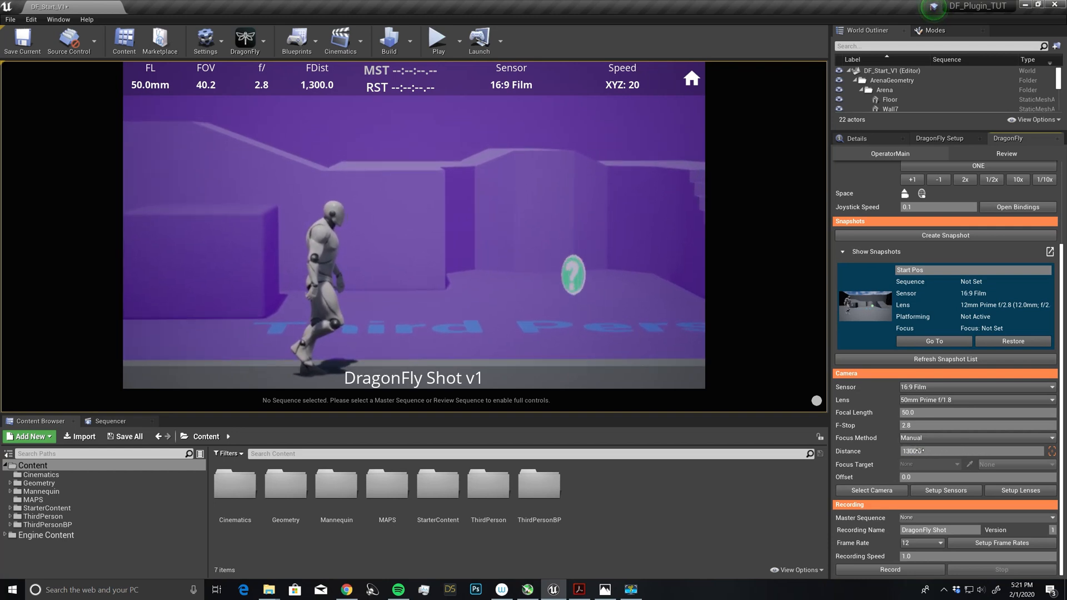
key("Return")
type("1200")
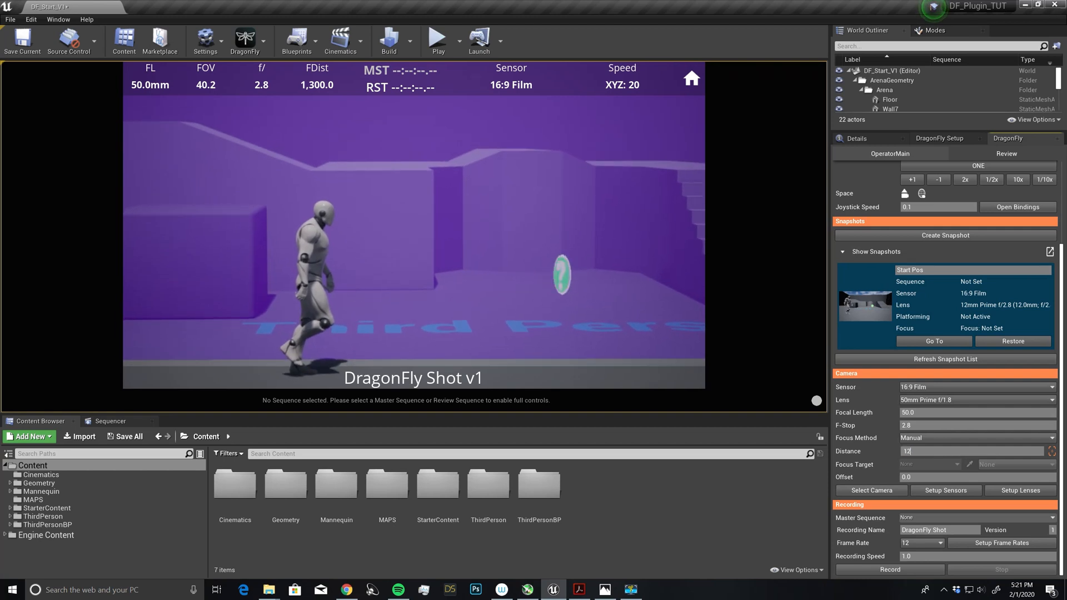
key("Return")
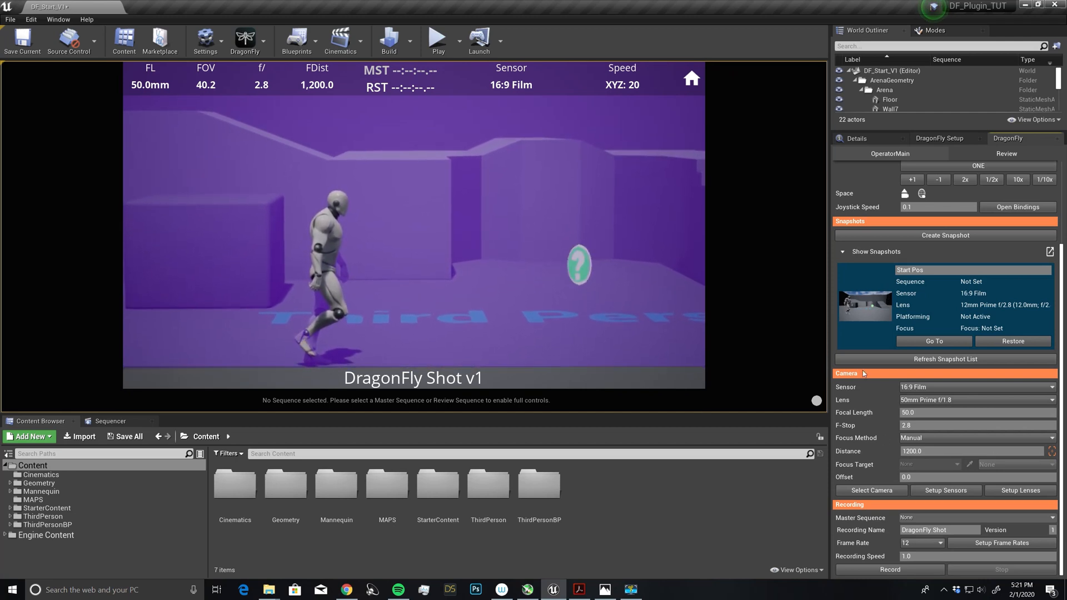
left_click(1052, 452)
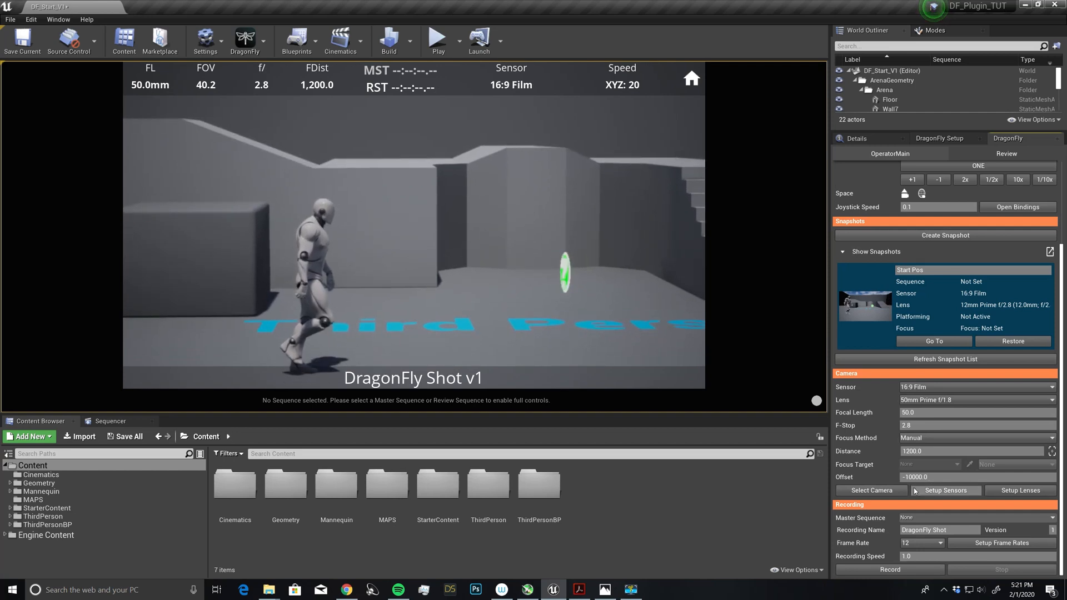
- Set the focus offset to 0 and change the focus method to Tracking
type("0")
key("Return")
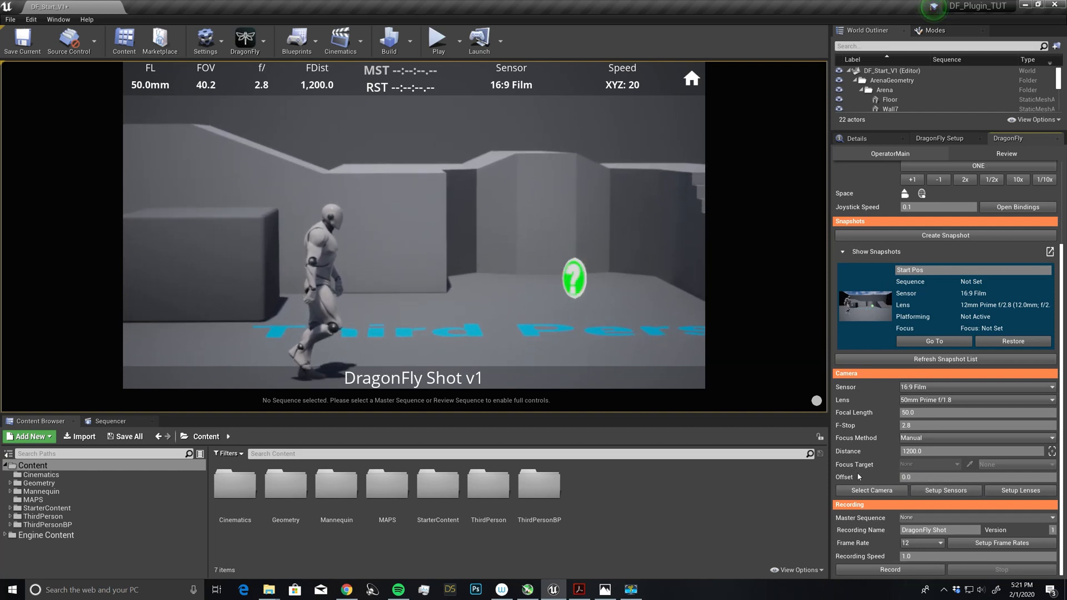
left_click(921, 439)
left_click(884, 463)
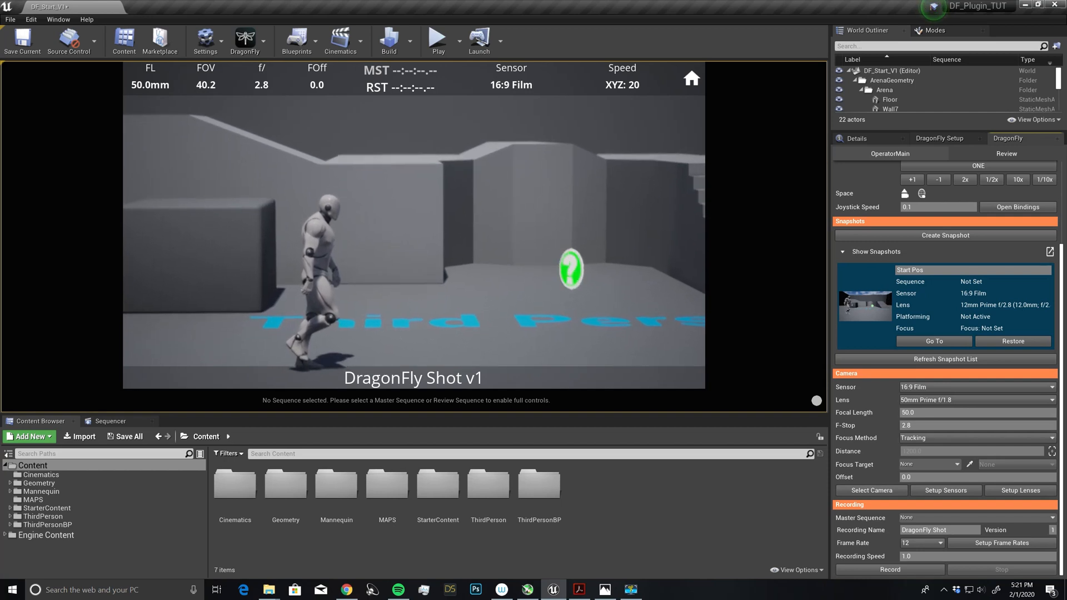
- Pick the walking mannequin in the viewport as the focus target and set its tracked bone to head
left_click(970, 464)
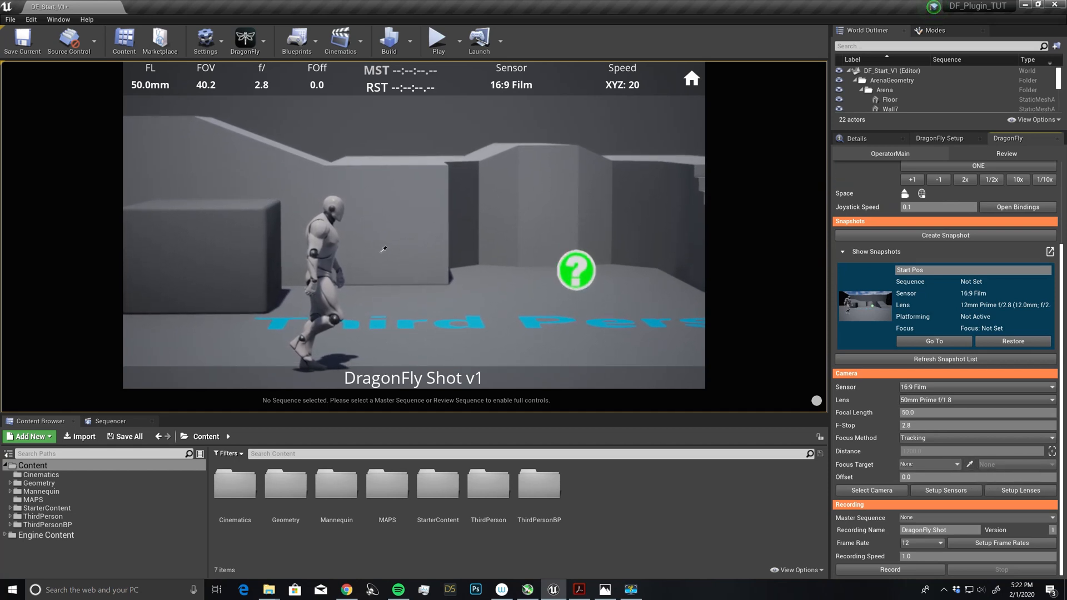
left_click(320, 227)
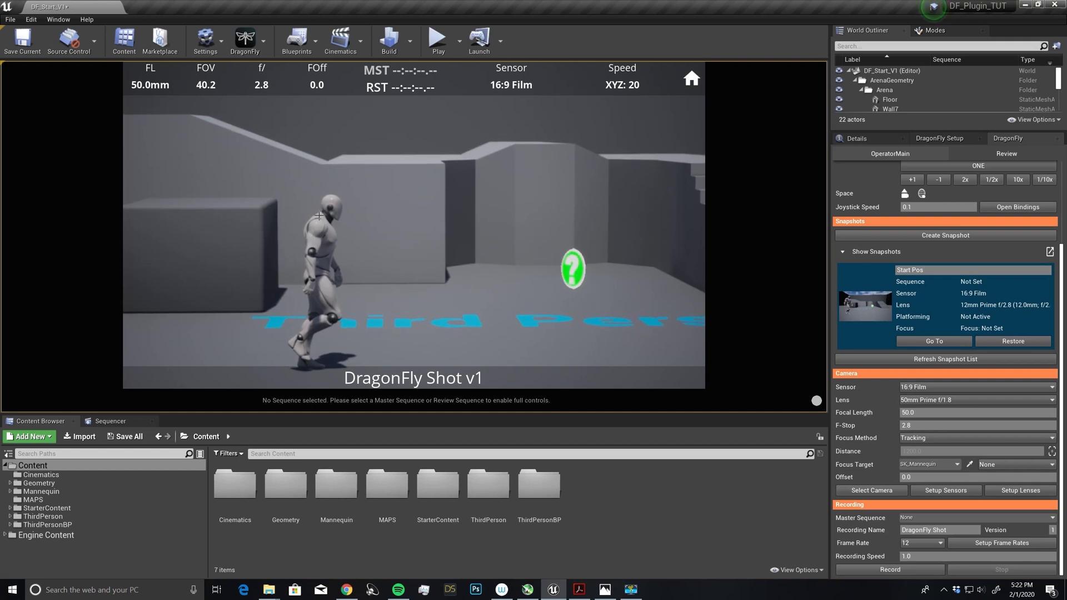
left_click(1006, 464)
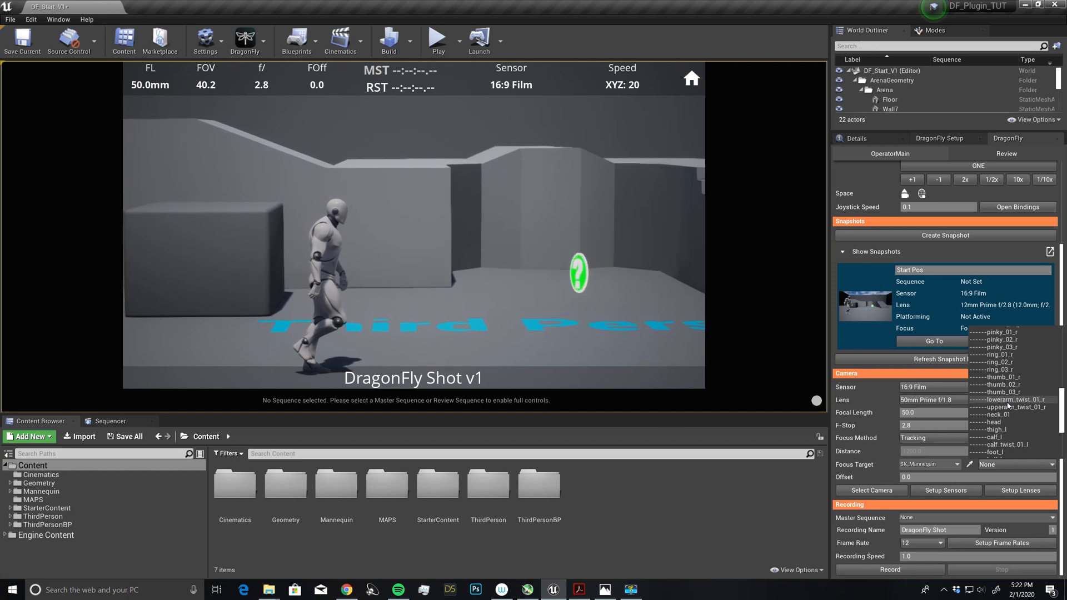
scroll(1009, 406, "down", 4)
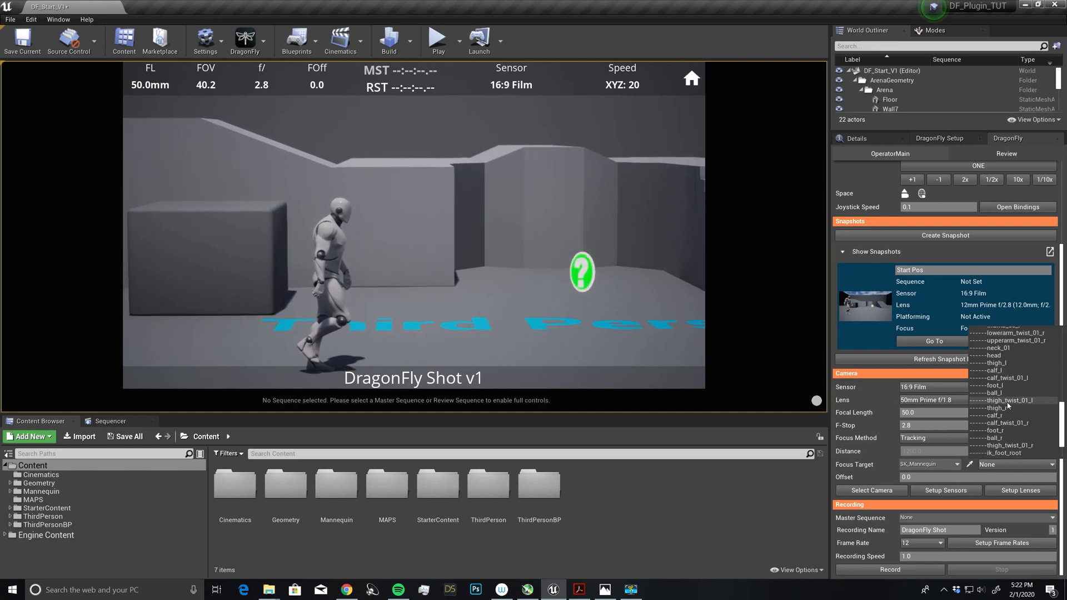
scroll(1009, 406, "down", 1)
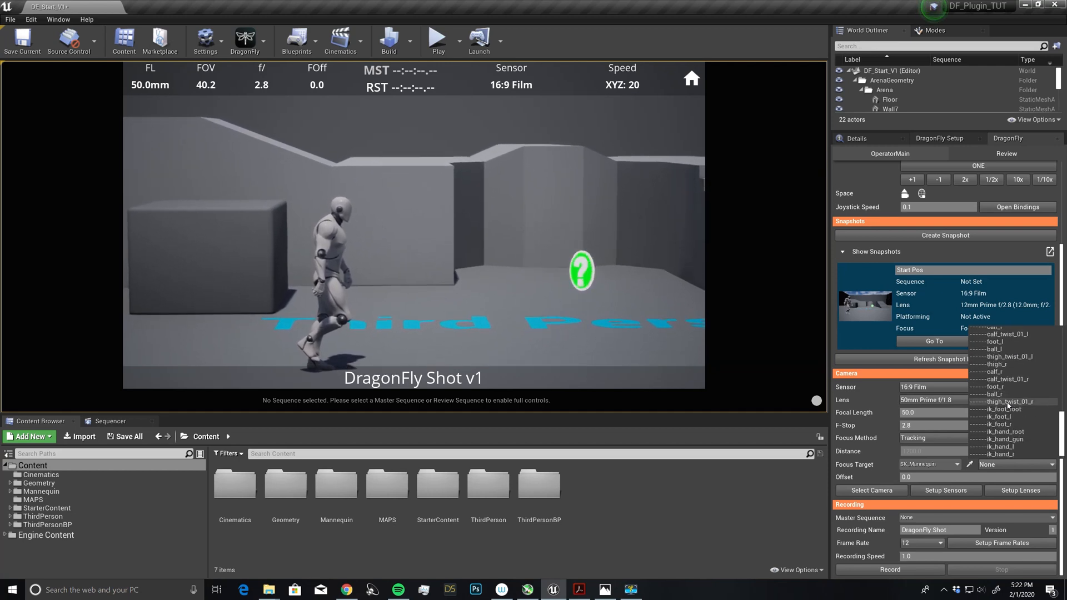
scroll(1009, 406, "up", 1)
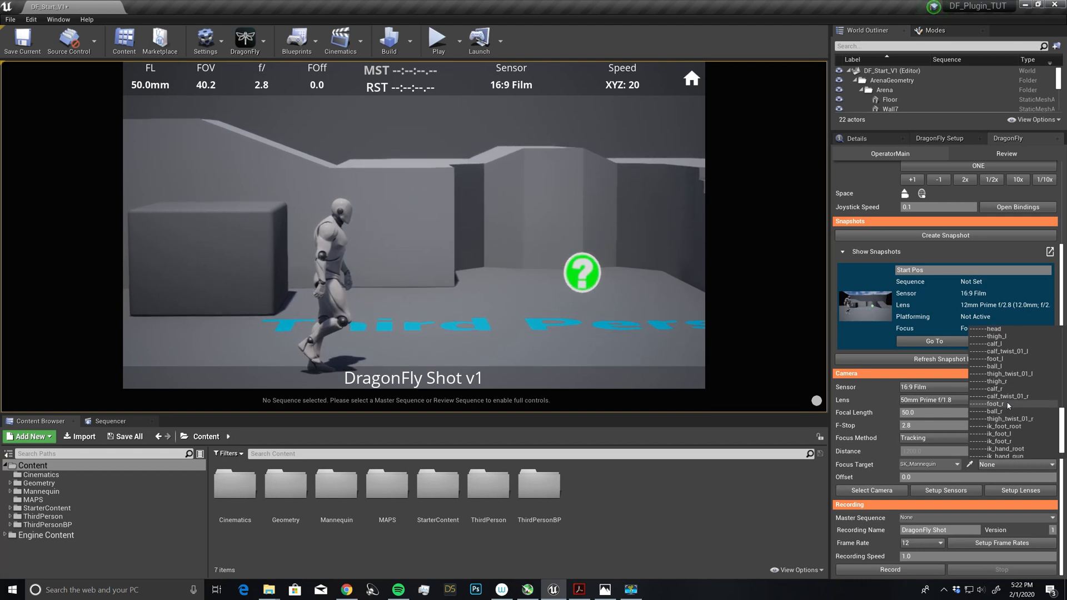
left_click(994, 329)
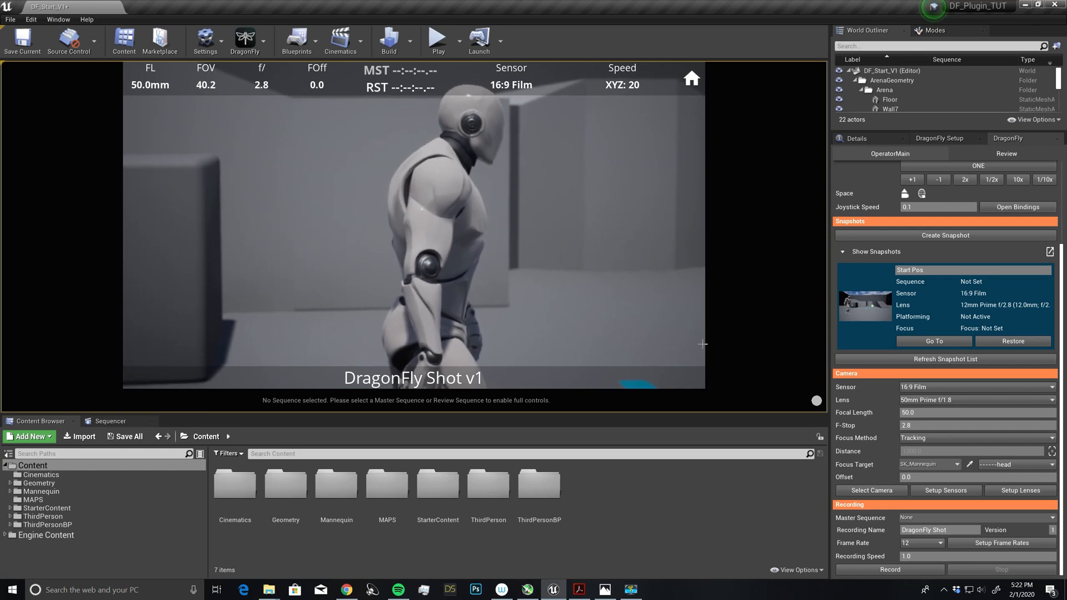
- Try a focus offset of about -162.7 on the tracked target, and set the offset back to 0
mouse_move(906, 477)
left_mouse_down()
mouse_move(1062, 477)
mouse_move(906, 477)
mouse_move(927, 478)
left_mouse_up()
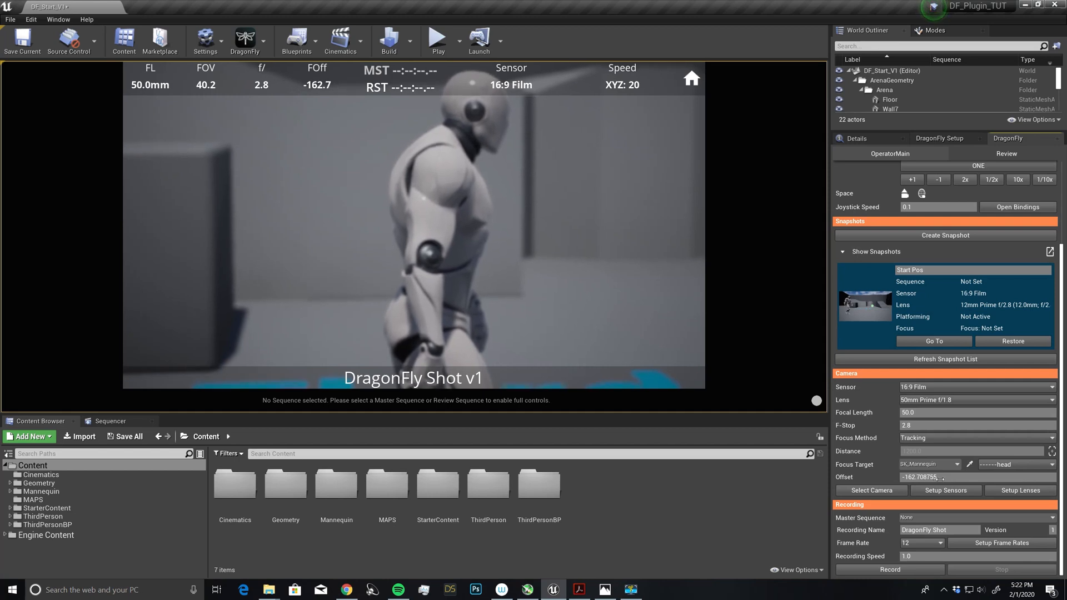
left_click(939, 478)
type("0")
key("Return")
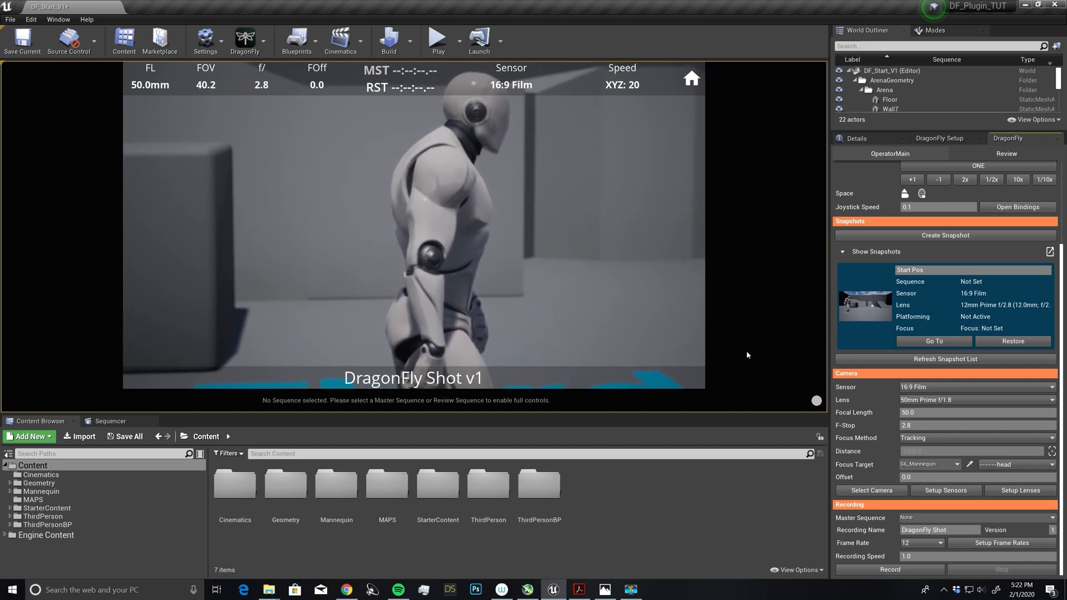